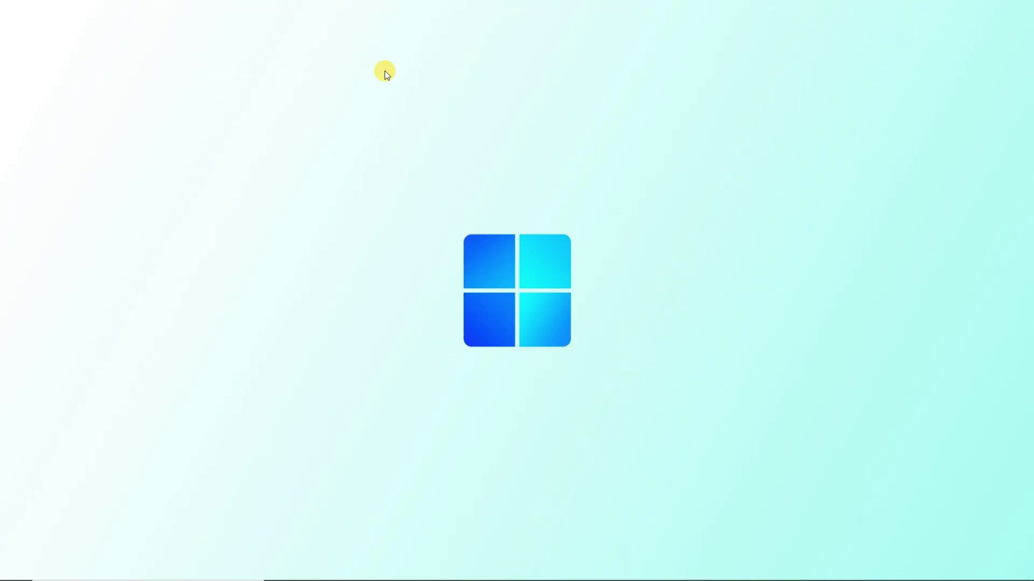
Step: Turn off the permission for apps to run in the background in the Windows privacy settings, and close Settings
{"action": "key", "text": "super+i"}
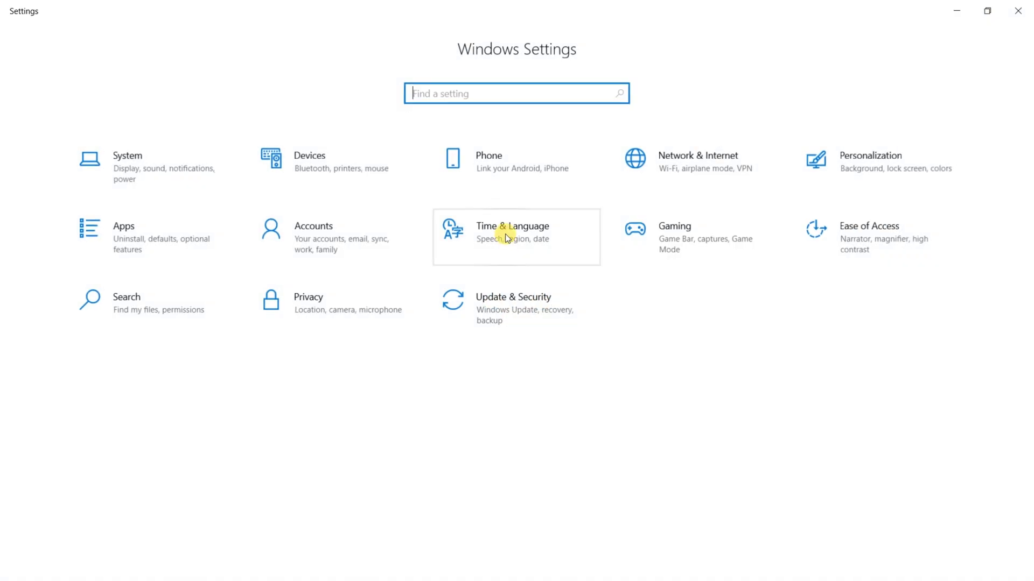
{"action": "left_click", "coordinate": [349, 291]}
{"action": "scroll", "coordinate": [153, 353], "scroll_direction": "down", "scroll_amount": 6}
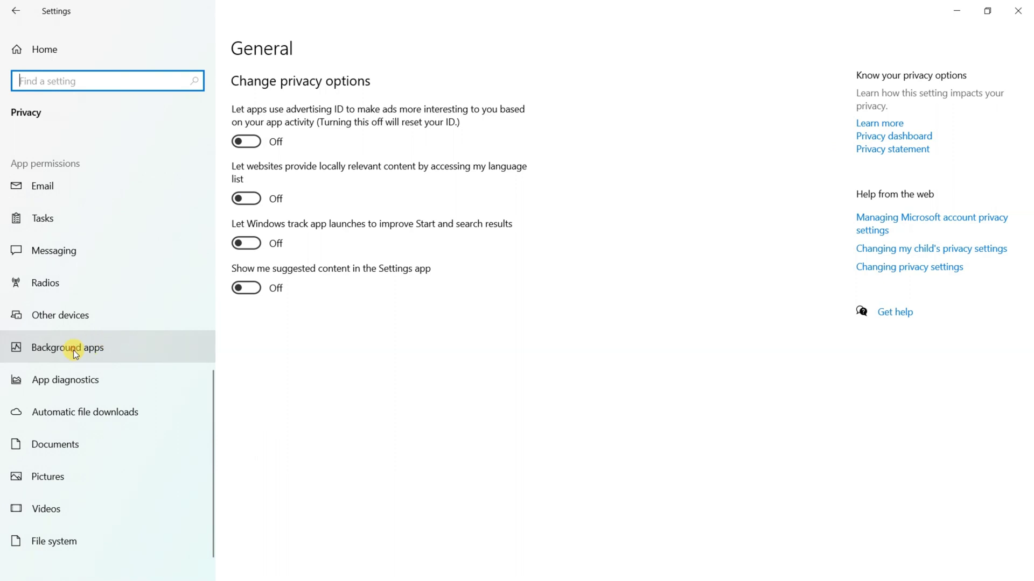
{"action": "left_click", "coordinate": [104, 355]}
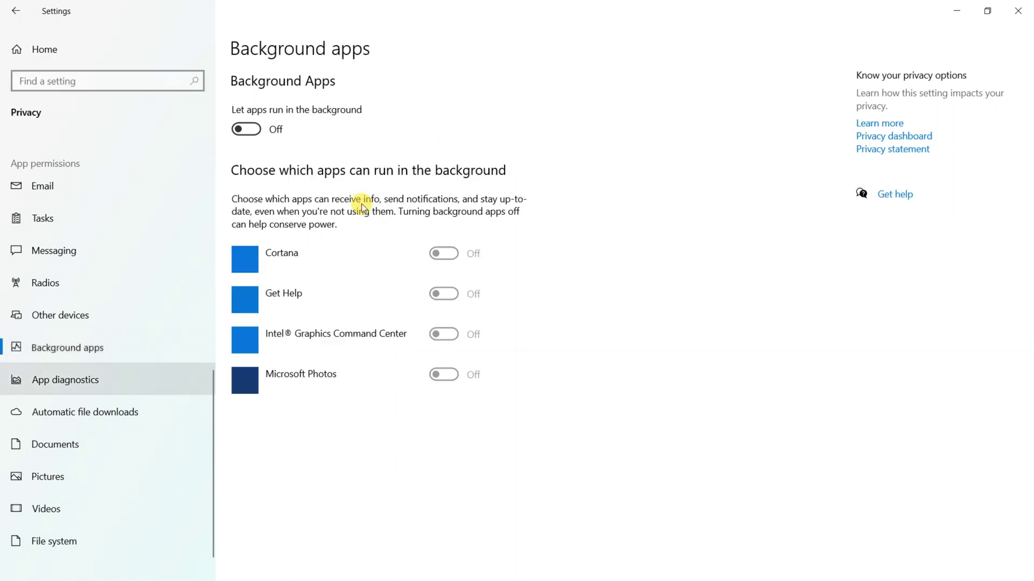
{"action": "left_click", "coordinate": [253, 131]}
{"action": "left_click", "coordinate": [255, 129]}
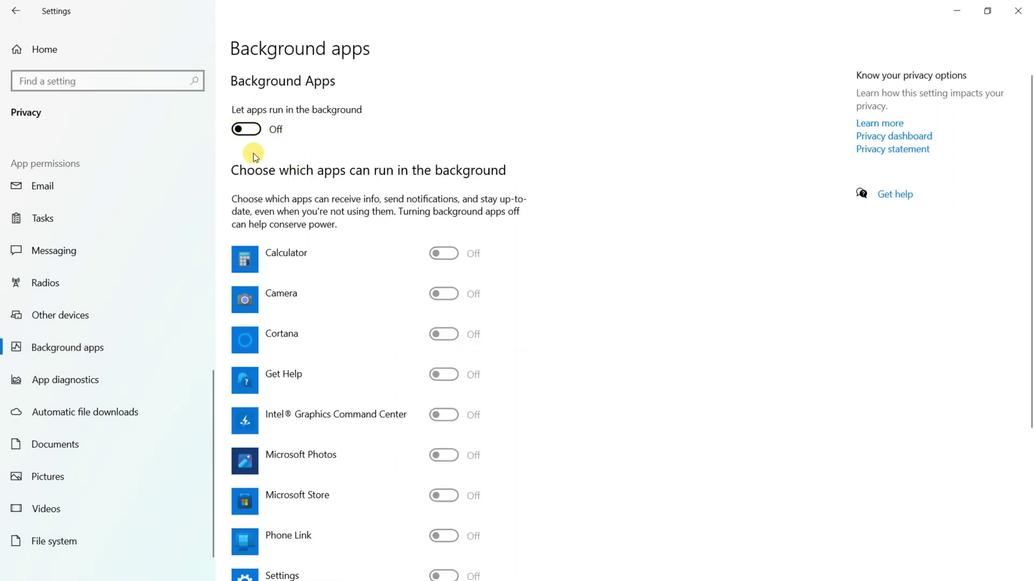
{"action": "left_click", "coordinate": [1019, 9]}
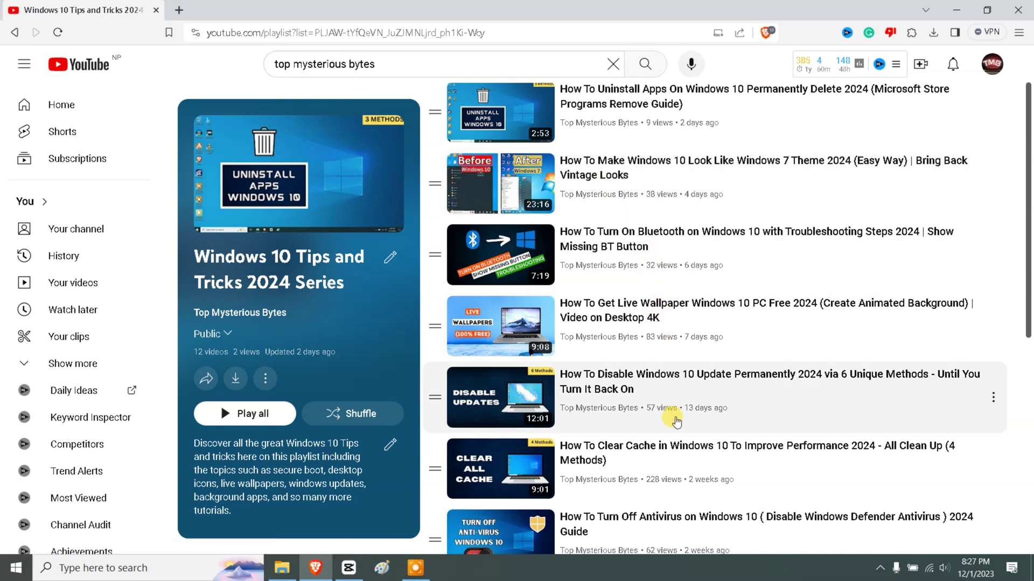
{"action": "scroll", "coordinate": [657, 406], "scroll_direction": "down", "scroll_amount": 1}
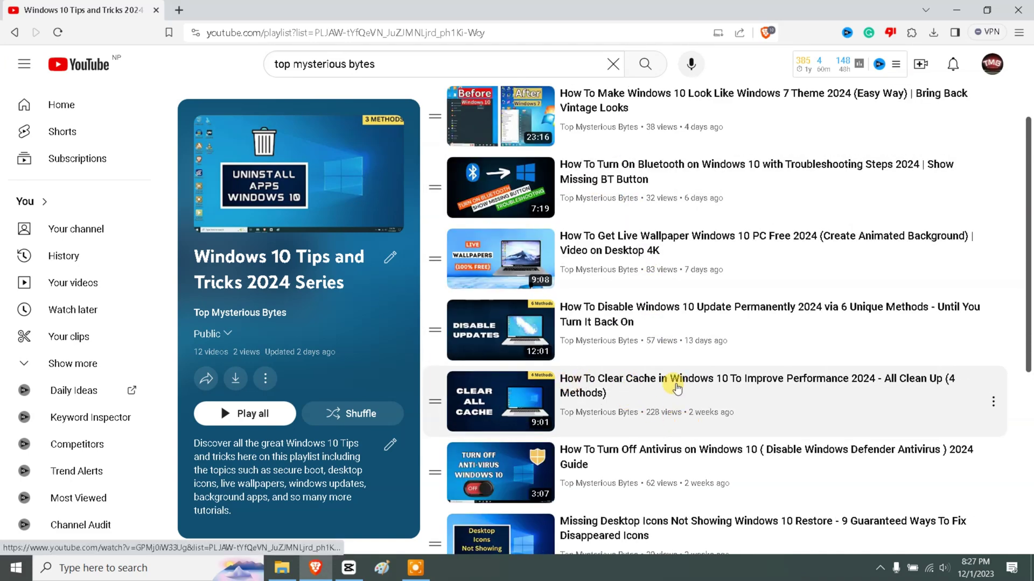
{"action": "left_click", "coordinate": [617, 385]}
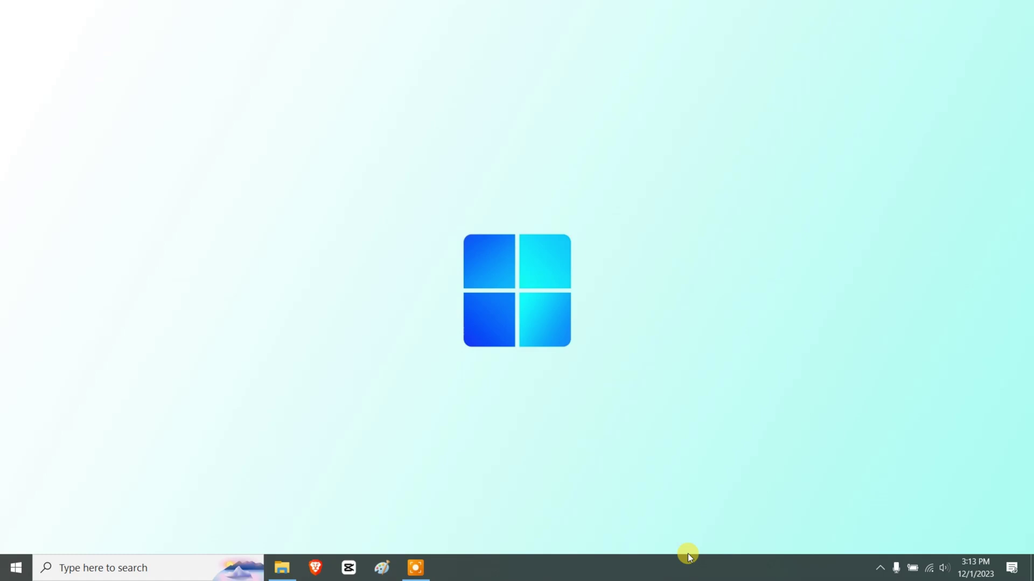
Step: Disable the device setup suggestions and the tips, tricks, and suggestions options in the system notification settings
{"action": "key", "text": "super+i"}
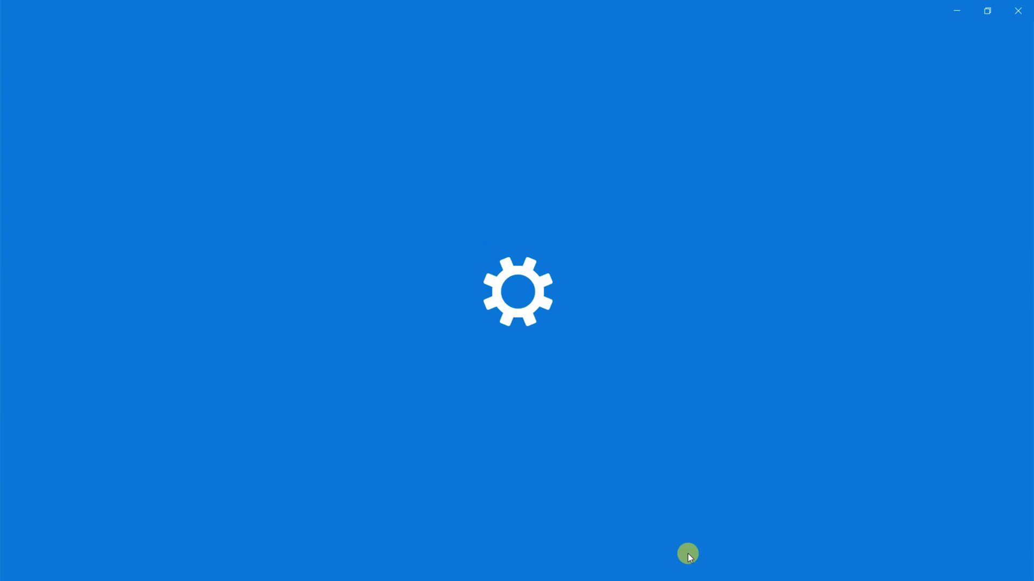
{"action": "left_click", "coordinate": [126, 161]}
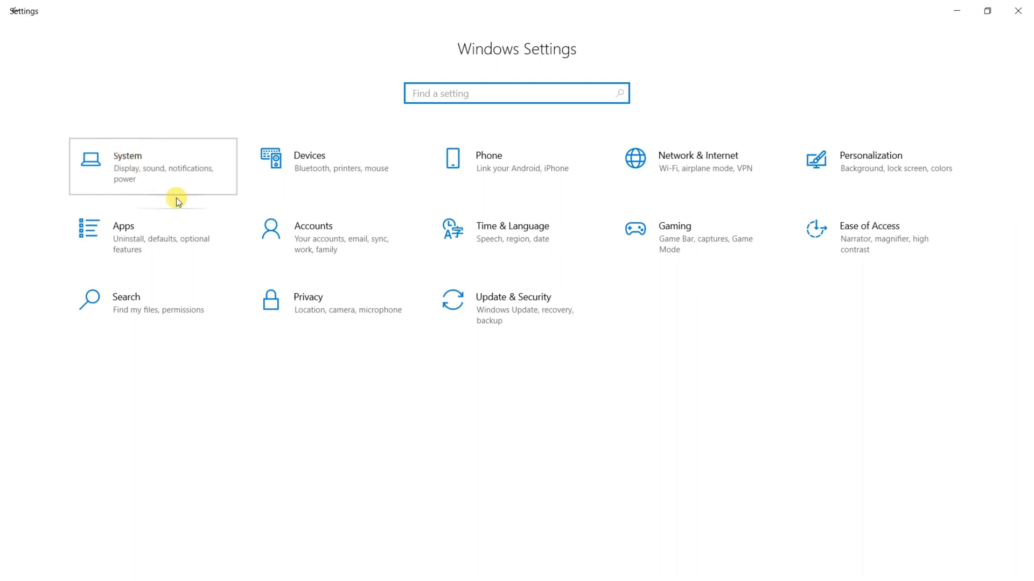
{"action": "left_click", "coordinate": [61, 219]}
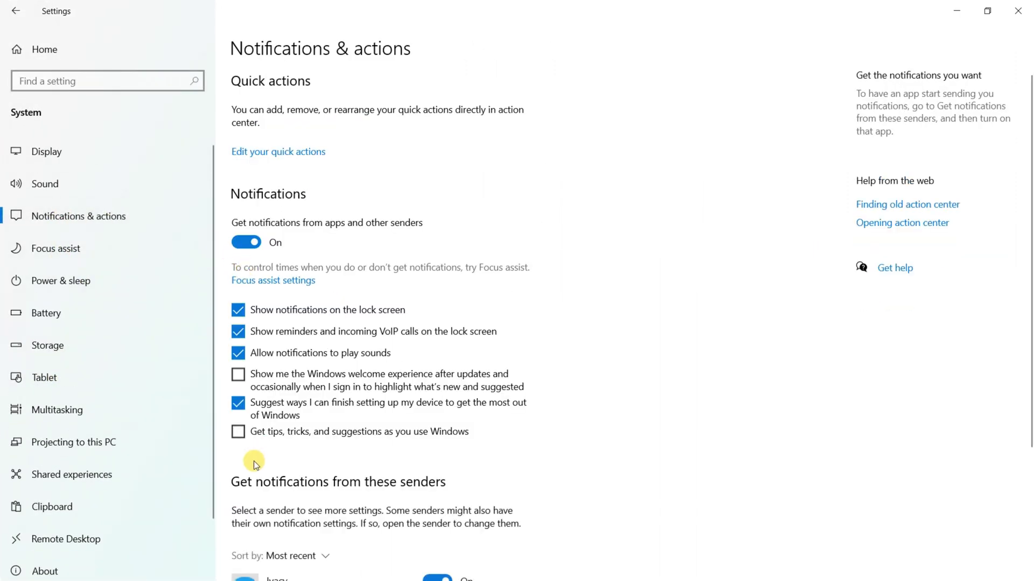
{"action": "left_click", "coordinate": [238, 404]}
{"action": "left_click", "coordinate": [239, 433]}
{"action": "left_click", "coordinate": [239, 405]}
{"action": "left_click", "coordinate": [239, 404]}
{"action": "left_click", "coordinate": [238, 433]}
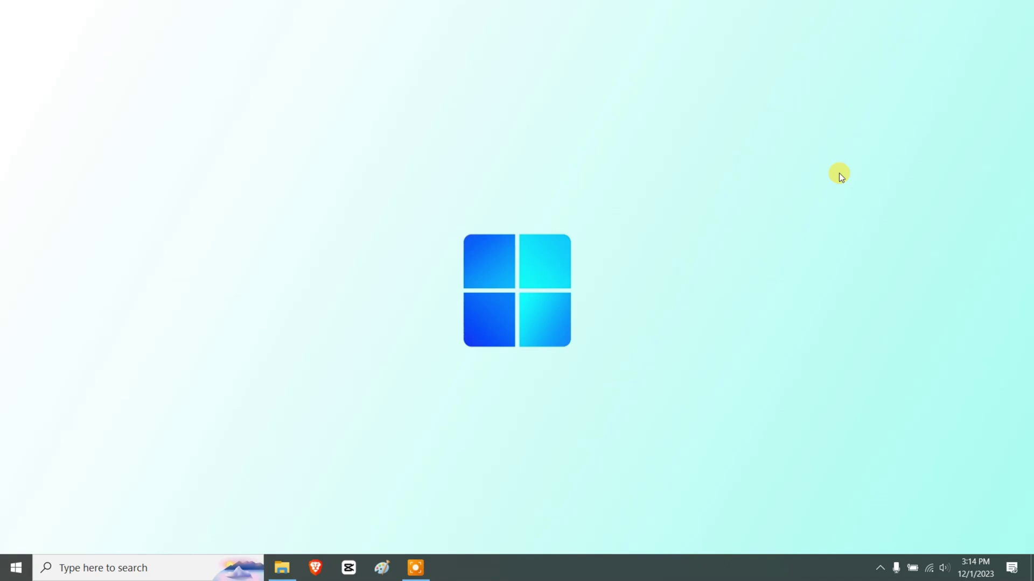
Step: Open the Registry Editor with regedit and go to HKEY_CURRENT_USER\Control Panel\Mouse
{"action": "key", "text": "super+r"}
{"action": "type", "text": "regedit"}
{"action": "key", "text": "Return"}
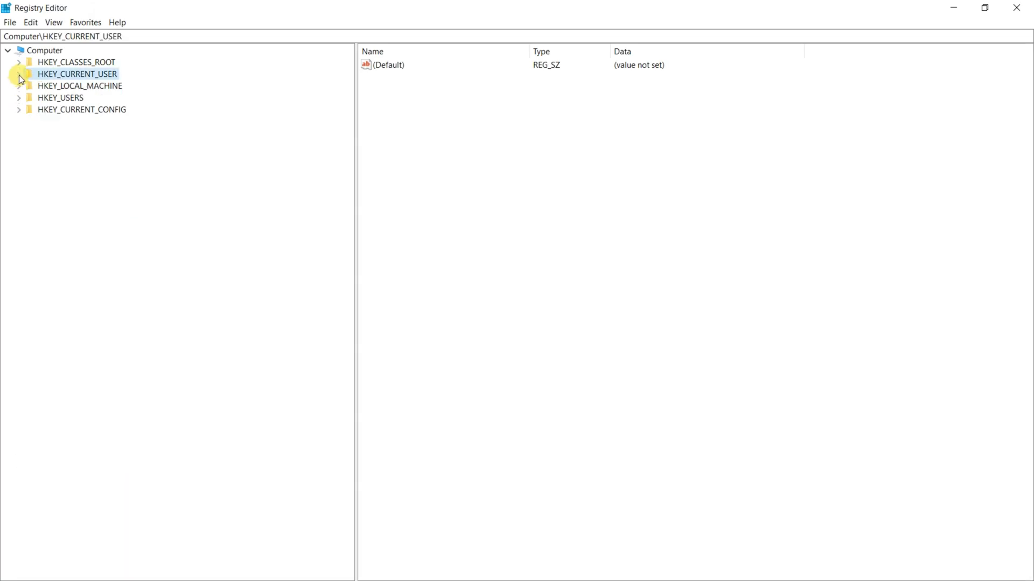
{"action": "left_click", "coordinate": [19, 75]}
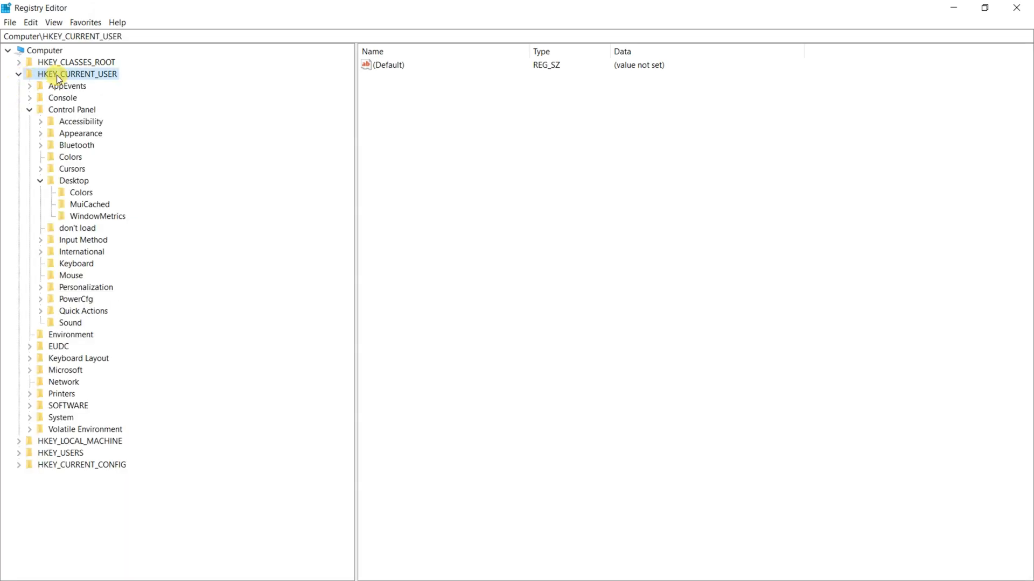
{"action": "left_click", "coordinate": [40, 180]}
{"action": "left_click", "coordinate": [69, 240]}
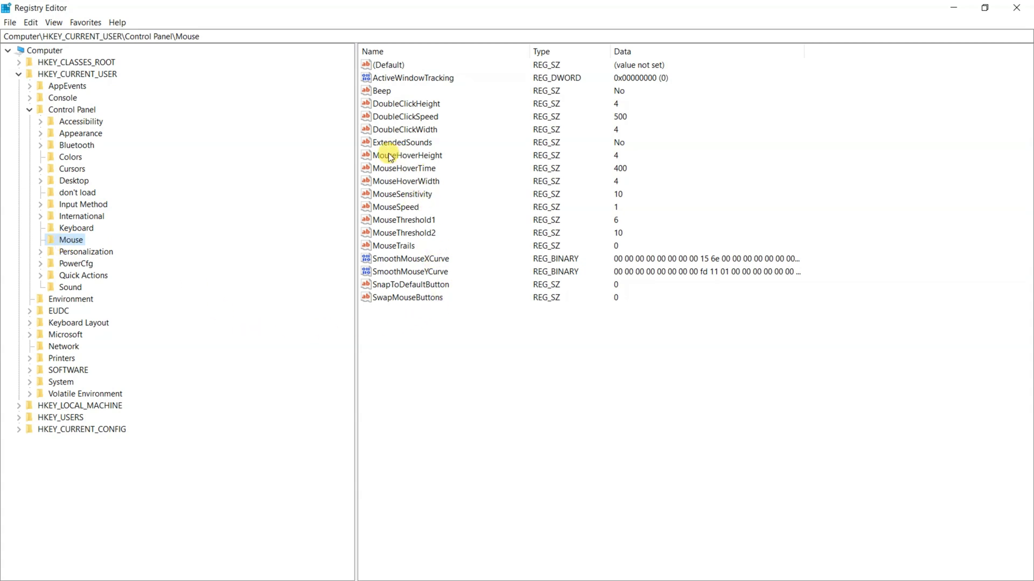
Step: Set the MouseHoverTime value data to 10
{"action": "double_click", "coordinate": [396, 169]}
{"action": "left_click", "coordinate": [61, 132]}
{"action": "left_click_drag", "start_coordinate": [61, 132], "coordinate": [38, 134]}
{"action": "type", "text": "10"}
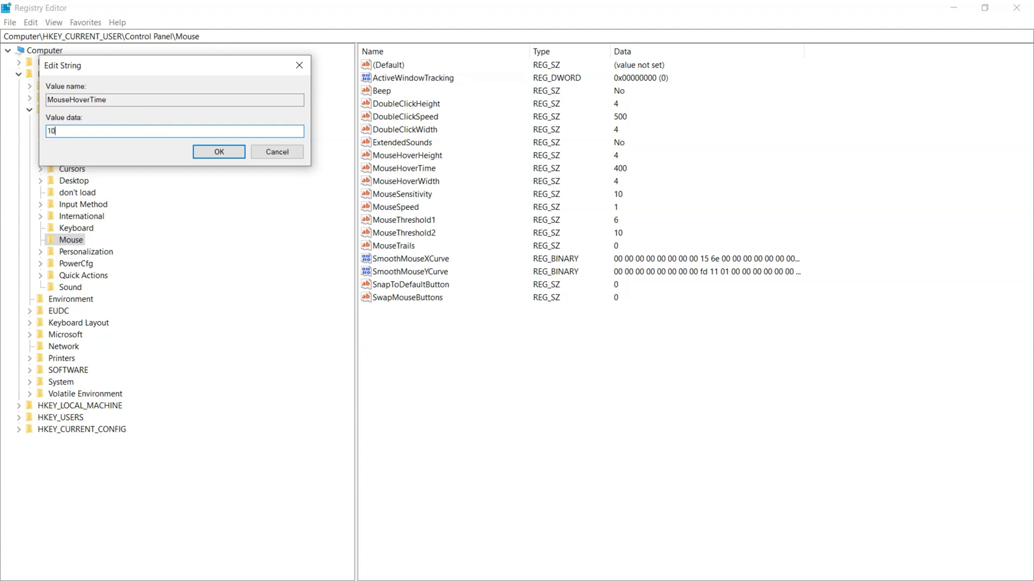
{"action": "key", "text": "Return"}
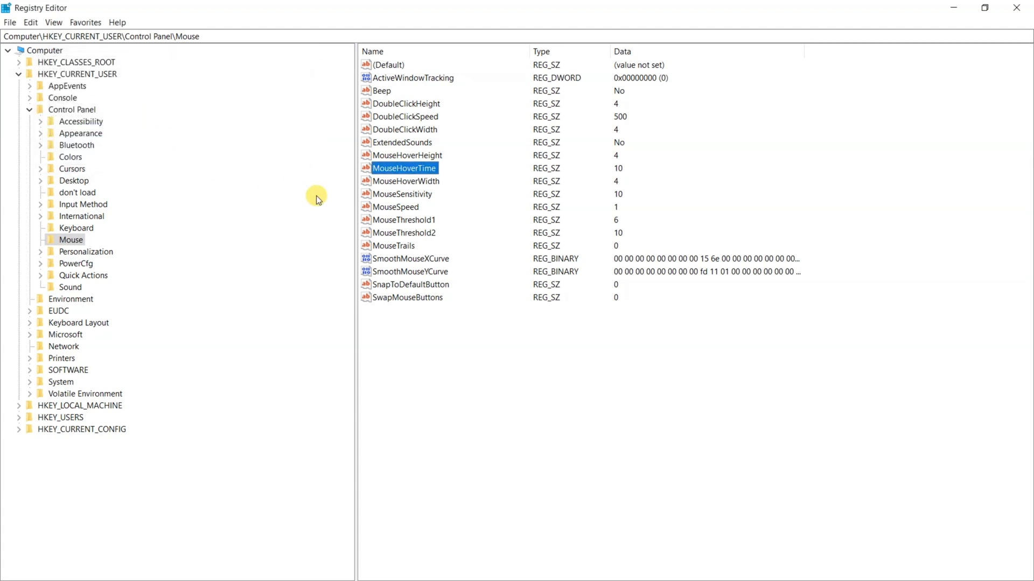
Step: Set the MenuShowDelay value data to 10 in the Control Panel\Desktop key
{"action": "left_click", "coordinate": [56, 183]}
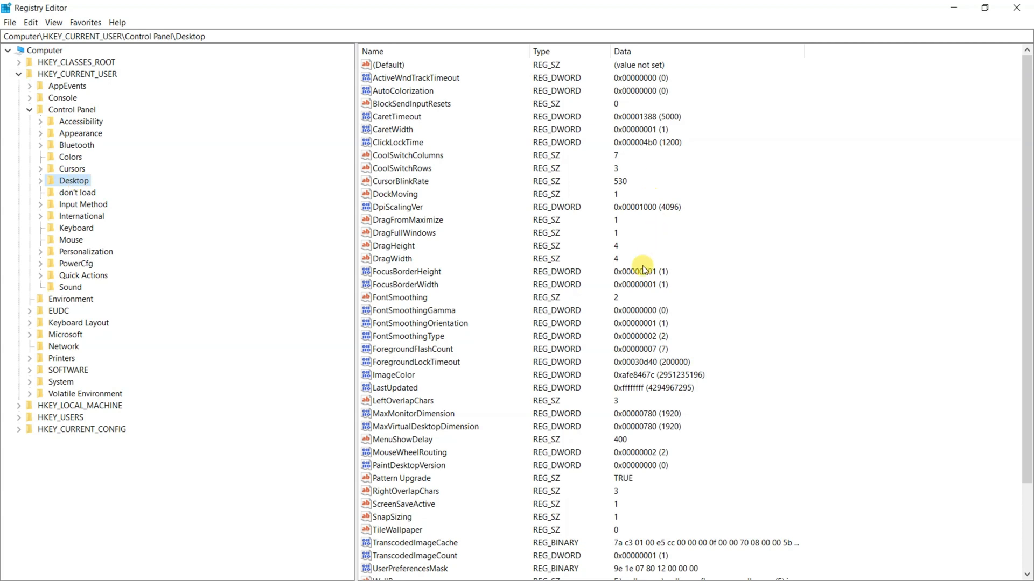
{"action": "scroll", "coordinate": [514, 344], "scroll_direction": "down", "scroll_amount": 1}
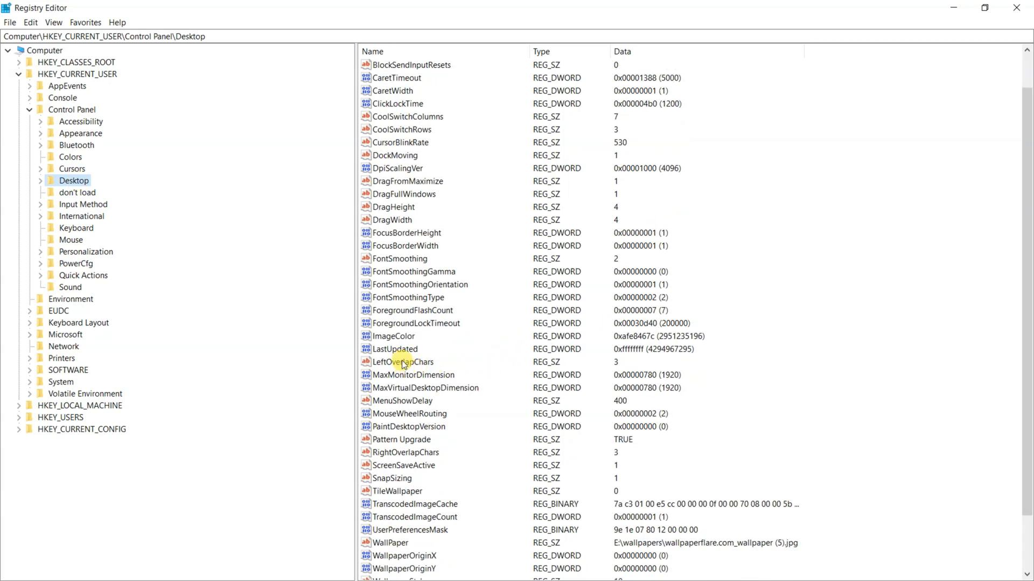
{"action": "double_click", "coordinate": [395, 401]}
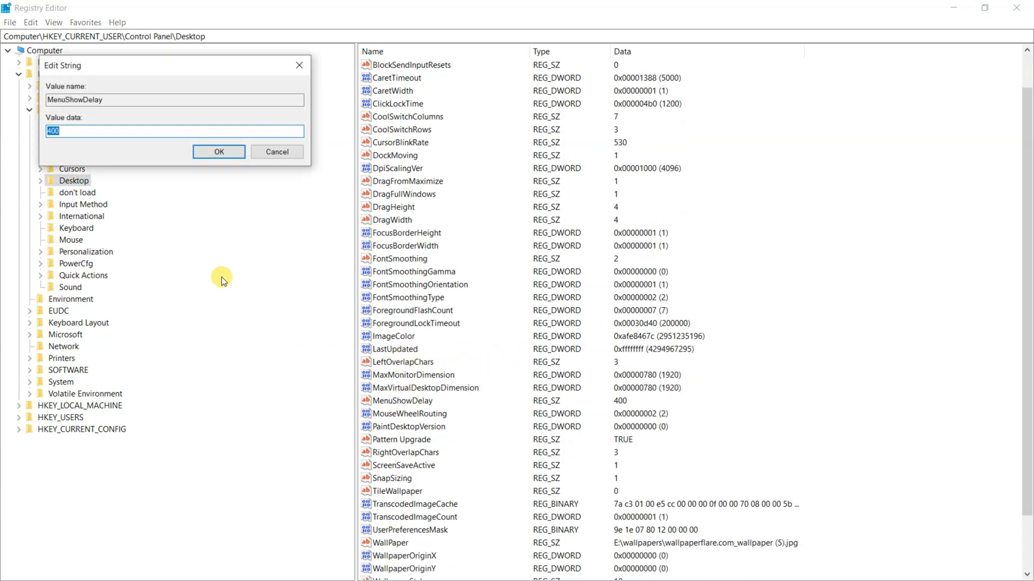
{"action": "type", "text": "10"}
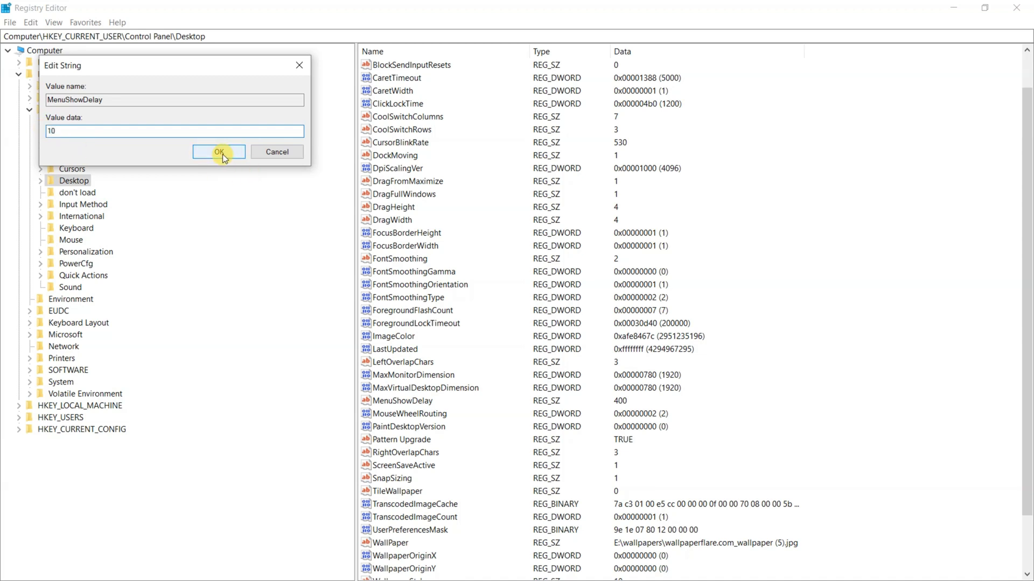
{"action": "left_click", "coordinate": [219, 153]}
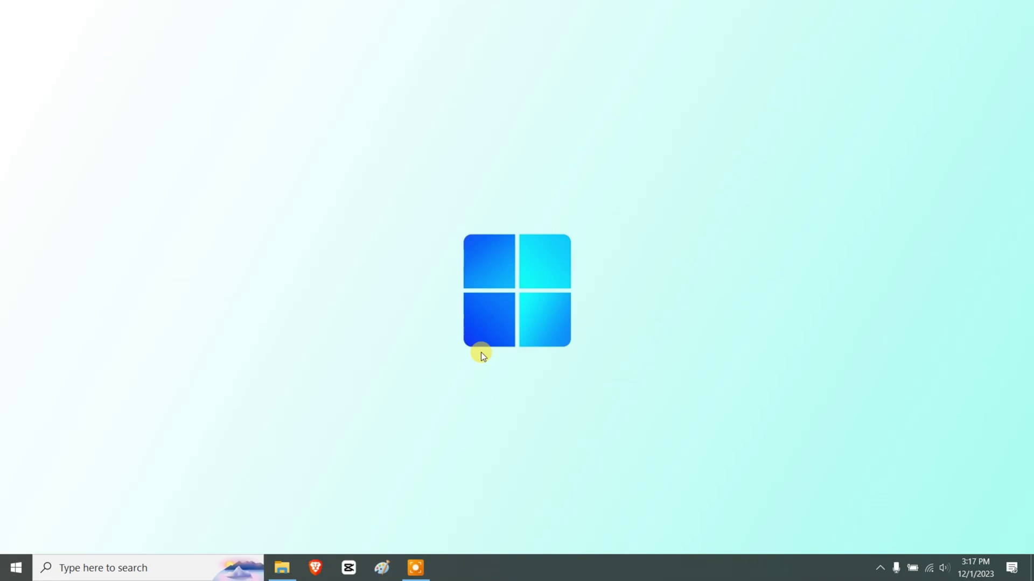
Step: Disable Brave VPN Wireguard Service as a startup program in Task Manager, and close Task Manager
{"action": "key", "text": "ctrl+shift+Escape"}
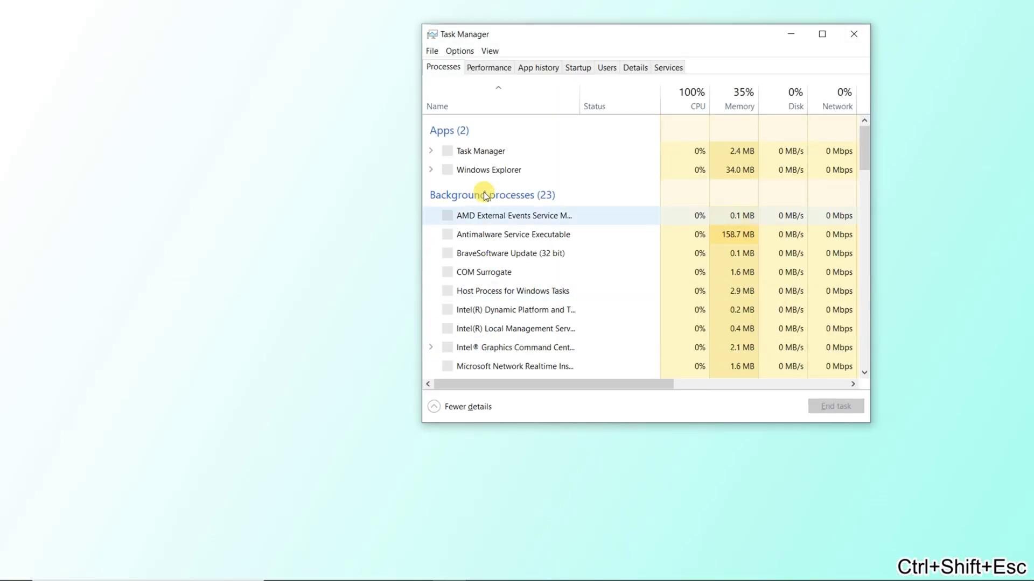
{"action": "left_click", "coordinate": [579, 68]}
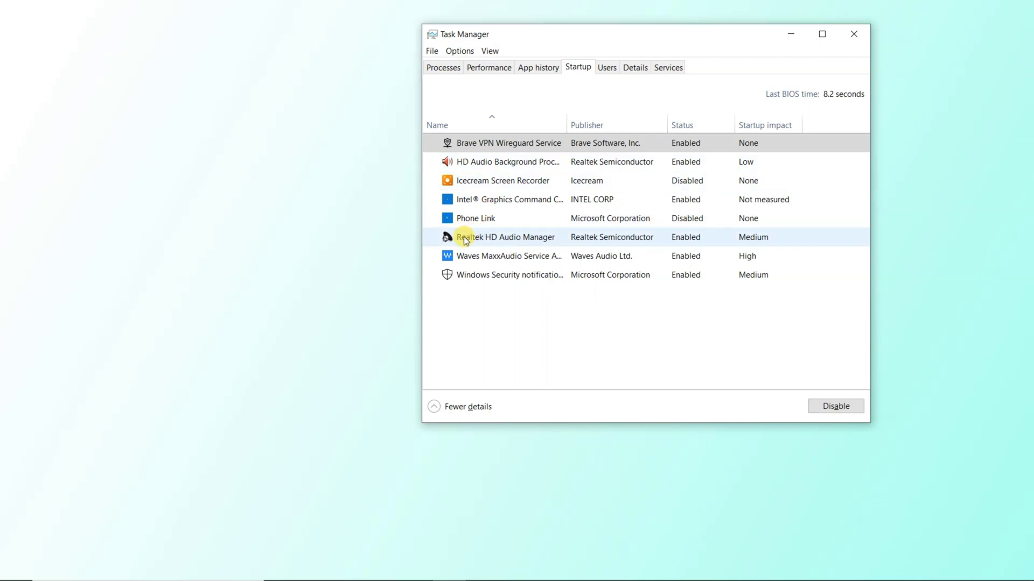
{"action": "right_click", "coordinate": [497, 145]}
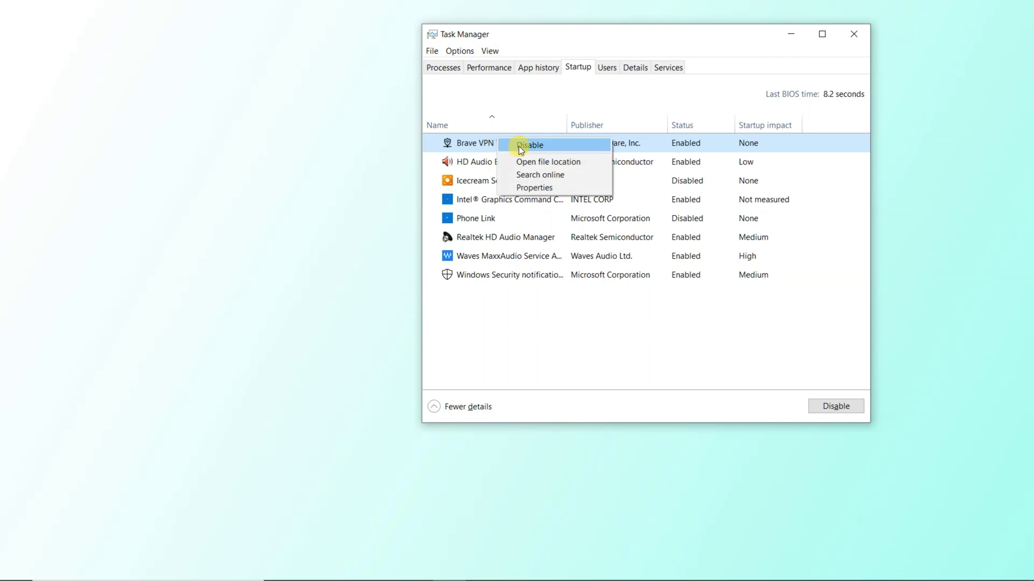
{"action": "left_click", "coordinate": [519, 147]}
{"action": "left_click", "coordinate": [856, 35]}
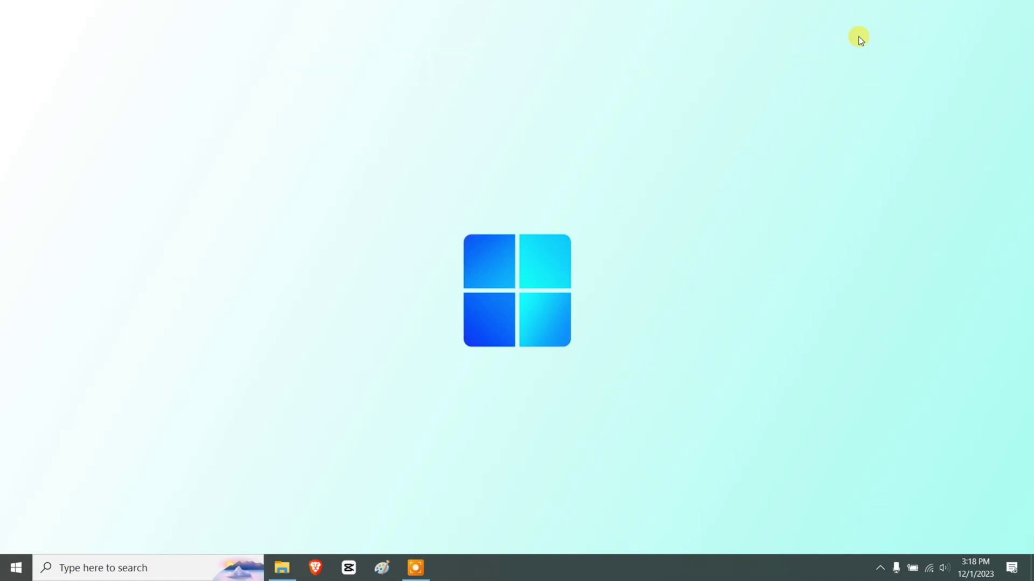
Step: Open the user's temporary files folder with %temp% and permanently delete everything in it
{"action": "key", "text": "super+r"}
{"action": "type", "text": "%temp%"}
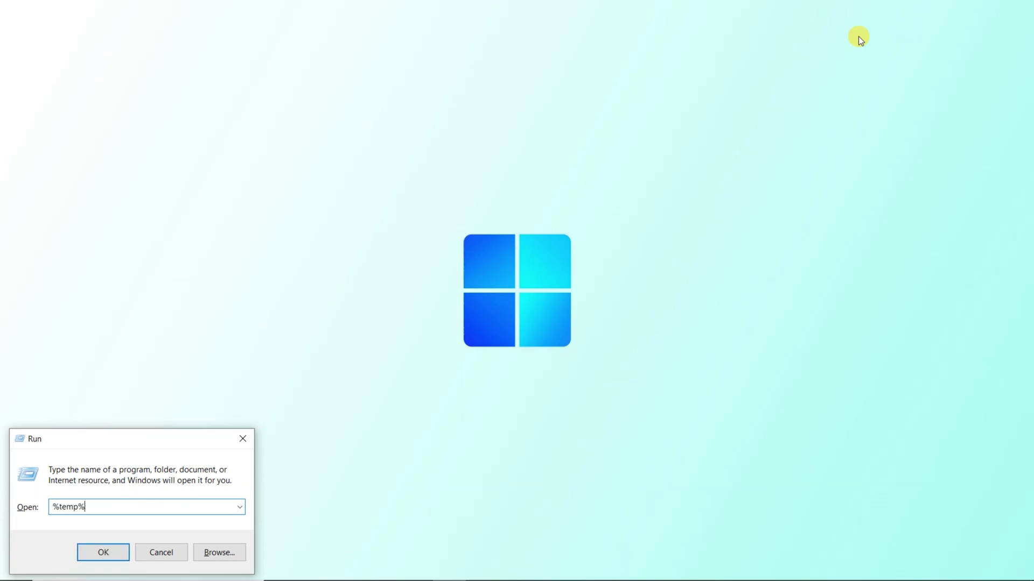
{"action": "key", "text": "Return"}
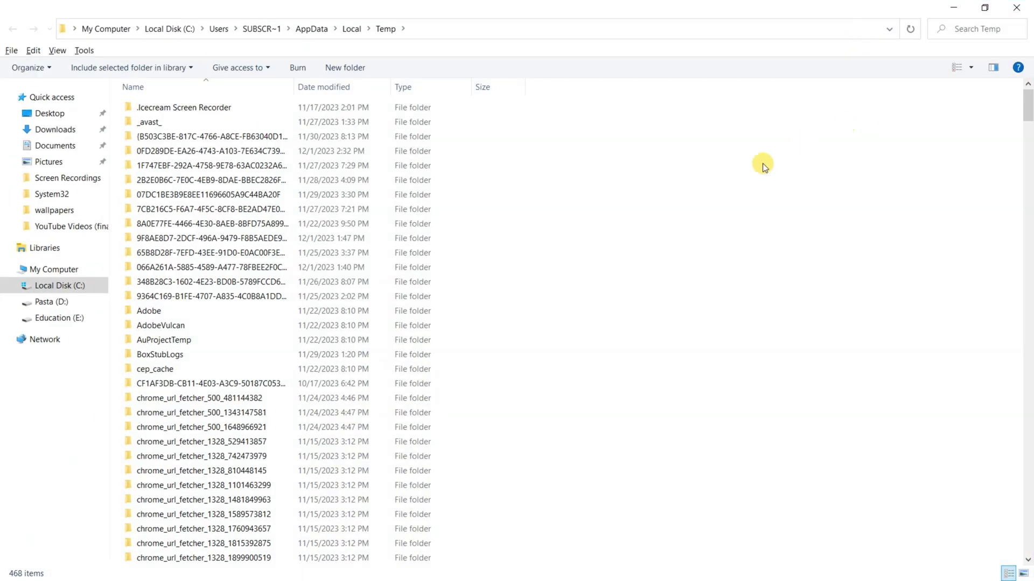
{"action": "key", "text": "ctrl+a"}
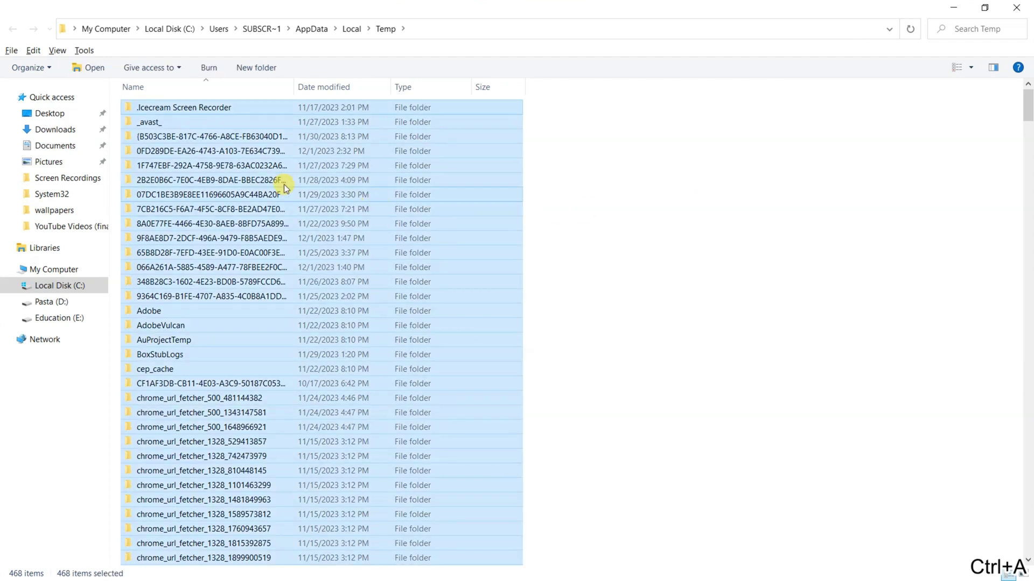
{"action": "key", "text": "shift+Delete"}
{"action": "key", "text": "Return"}
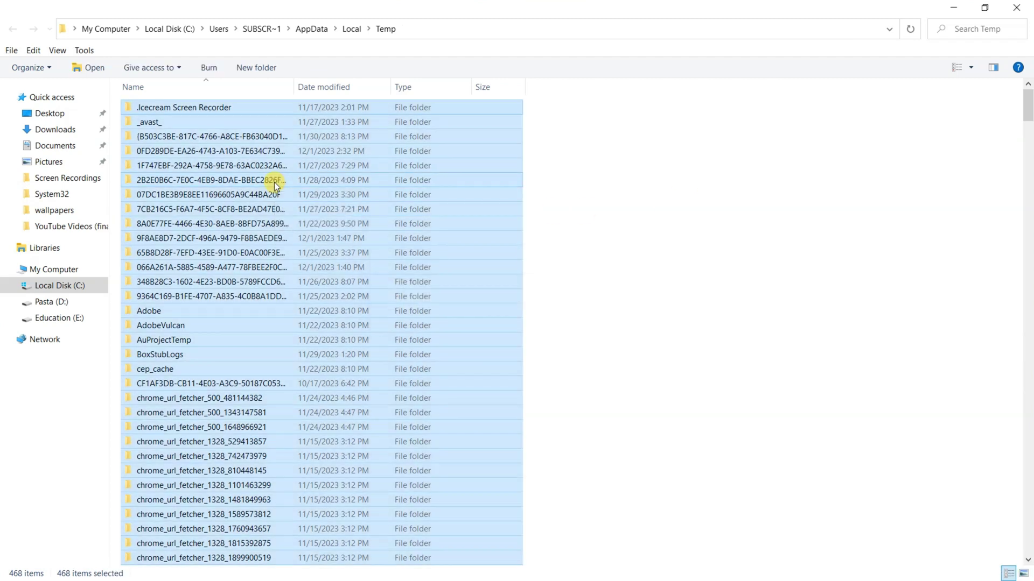
Step: Continue the deletion with administrator permission for all current items, skip the system files, and close the Temp folder
{"action": "left_click", "coordinate": [242, 240]}
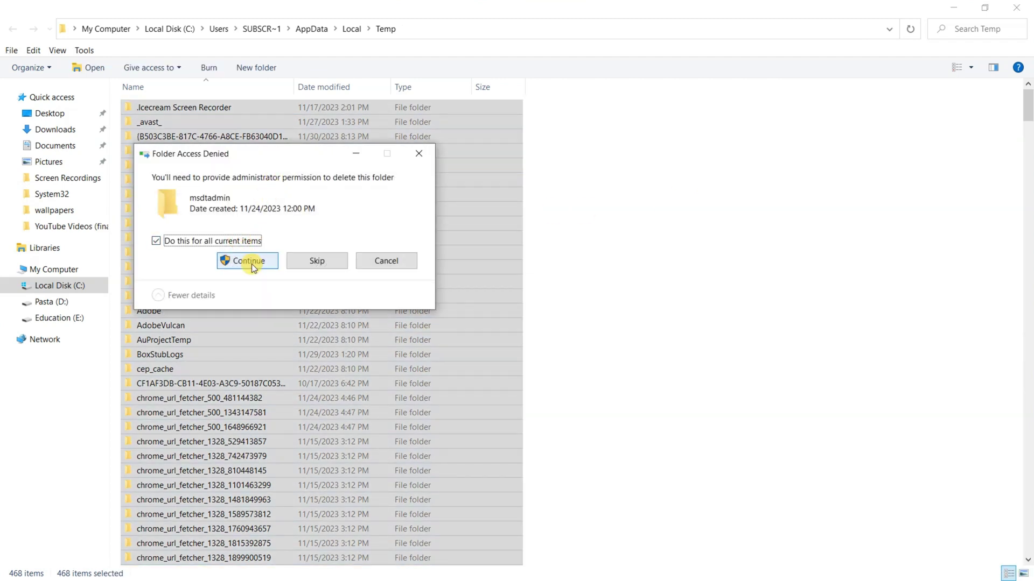
{"action": "left_click", "coordinate": [251, 262]}
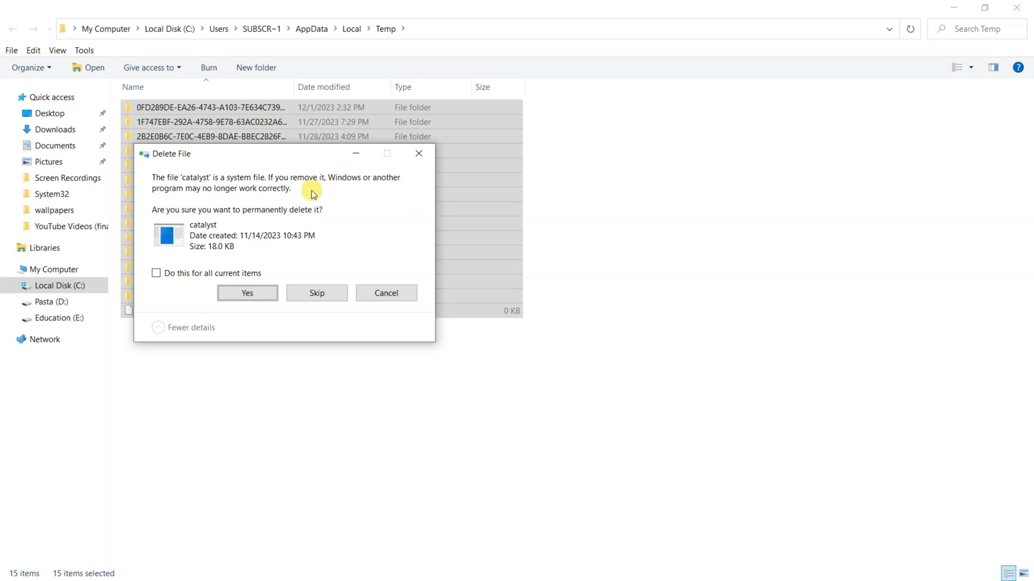
{"action": "left_click", "coordinate": [207, 276]}
{"action": "left_click", "coordinate": [295, 291]}
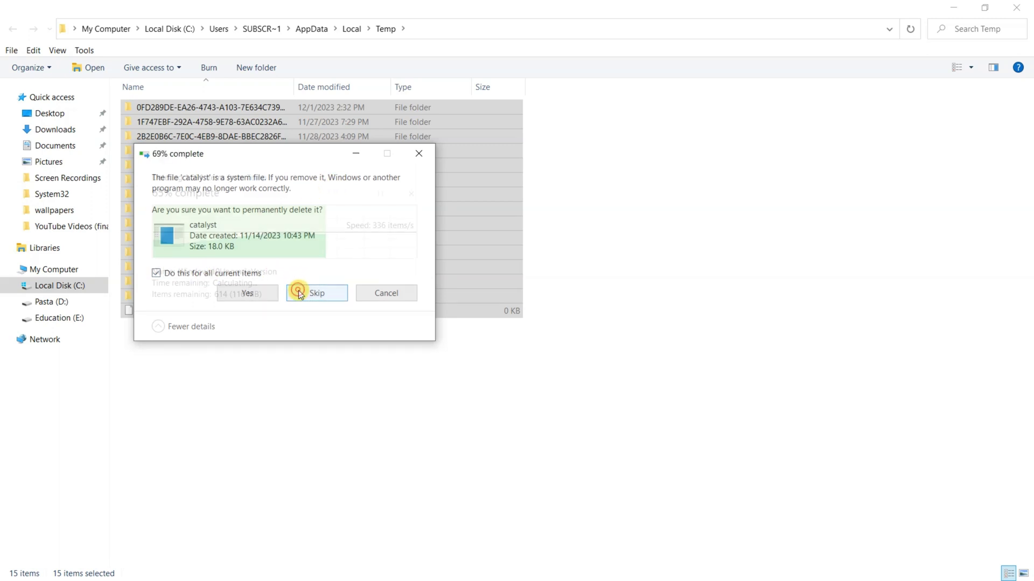
{"action": "left_click", "coordinate": [229, 281]}
{"action": "left_click", "coordinate": [304, 303]}
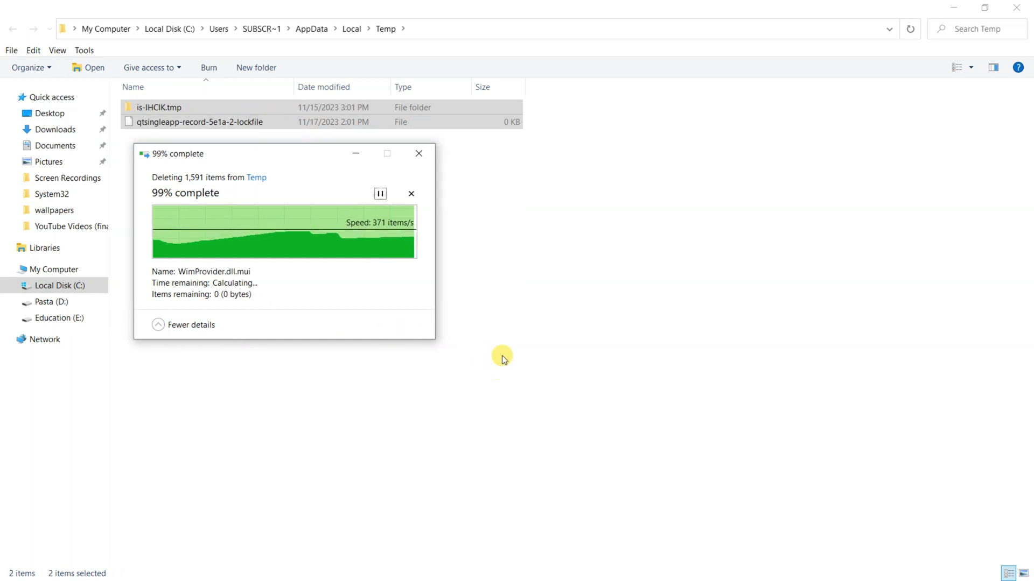
{"action": "left_click", "coordinate": [1016, 8]}
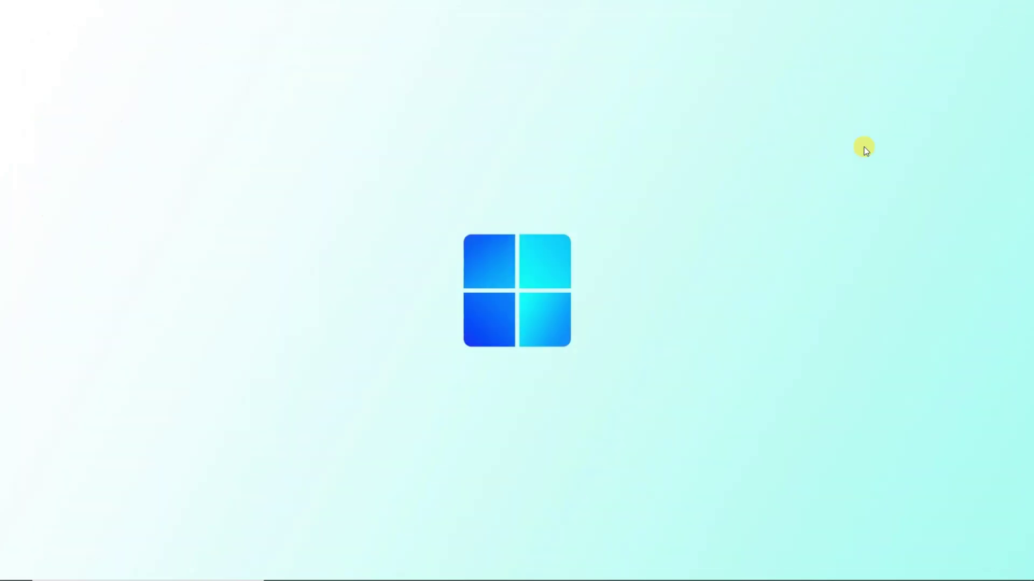
Step: Open the Windows Temp folder with the temp command, delete all items in it, and close the folder
{"action": "key", "text": "super+r"}
{"action": "type", "text": "temp"}
{"action": "key", "text": "Return"}
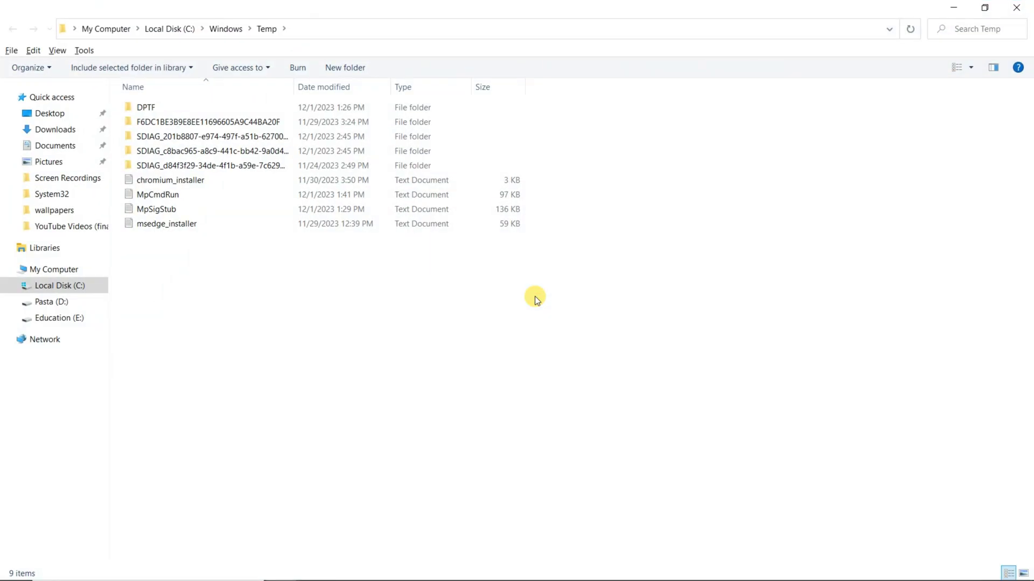
{"action": "key", "text": "ctrl+a"}
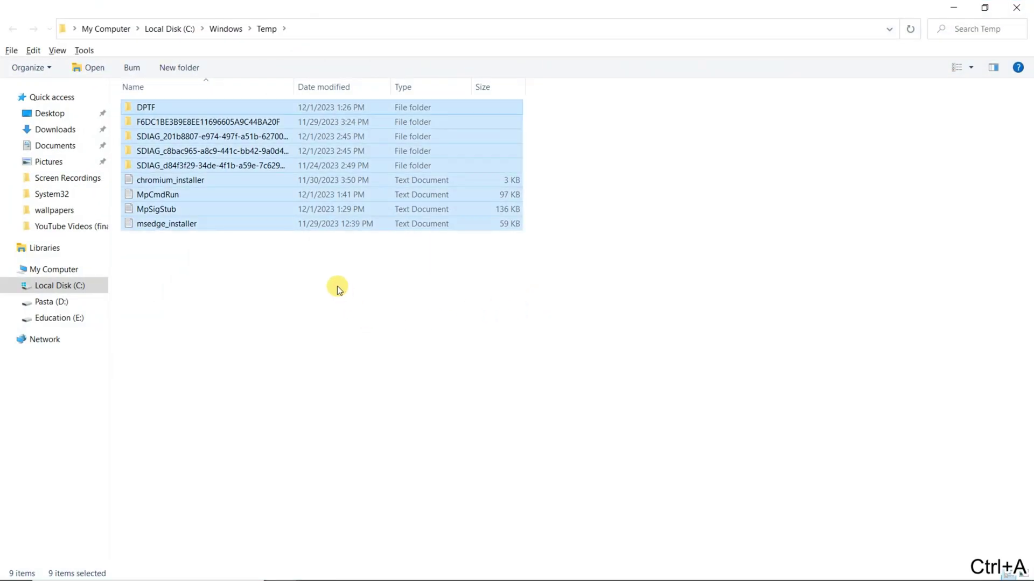
{"action": "right_click", "coordinate": [199, 153]}
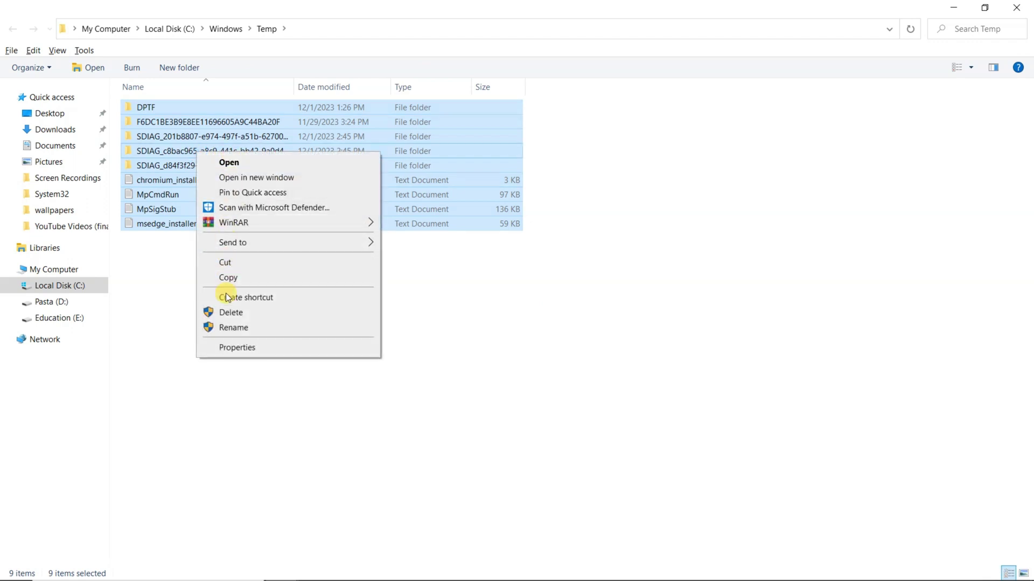
{"action": "left_click", "coordinate": [230, 313]}
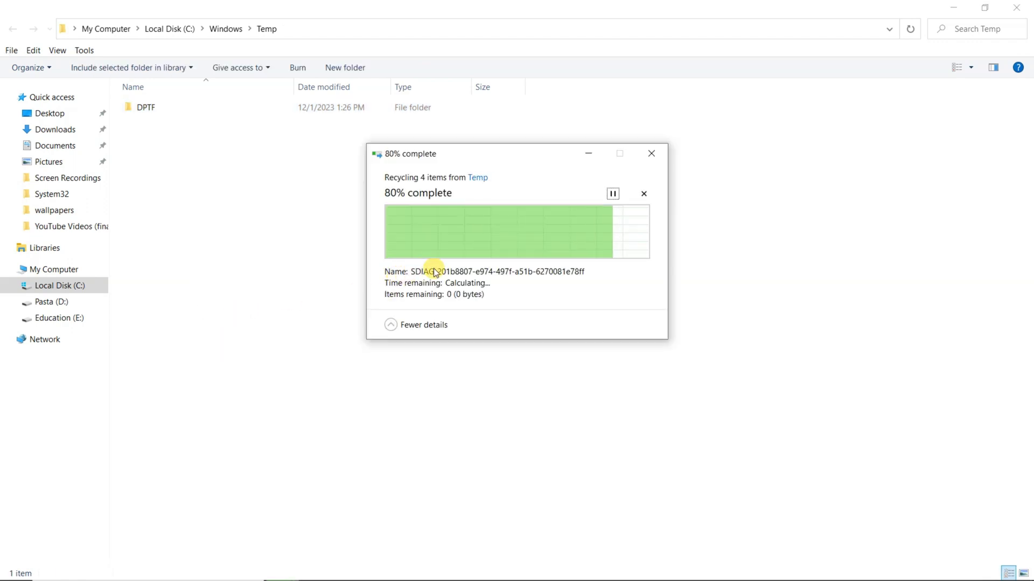
{"action": "left_click", "coordinate": [1026, 6]}
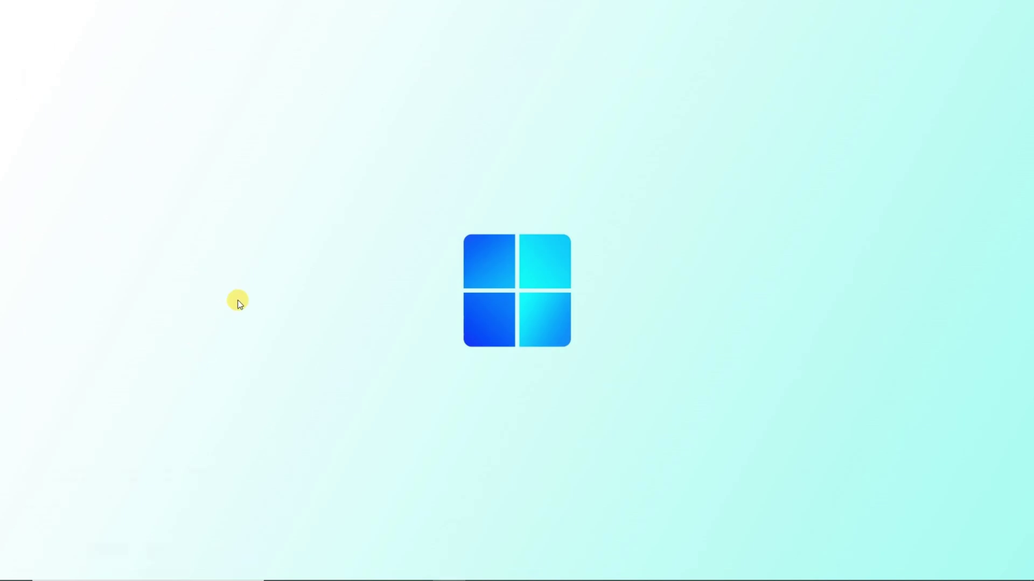
Step: Open the Windows prefetch folder with the prefetch command and grant permanent access to it
{"action": "key", "text": "super+r"}
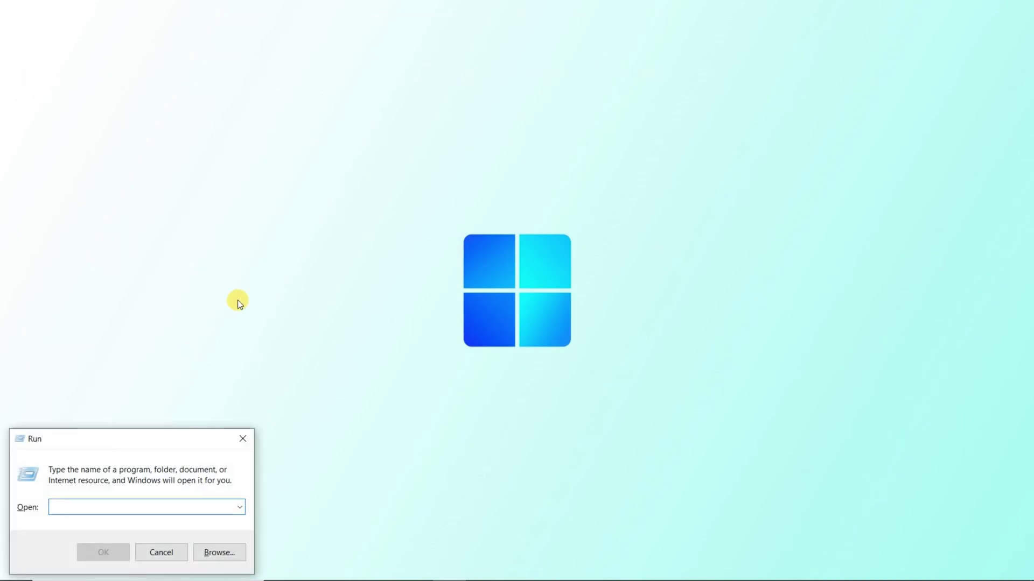
{"action": "type", "text": "prefetch"}
{"action": "key", "text": "Return"}
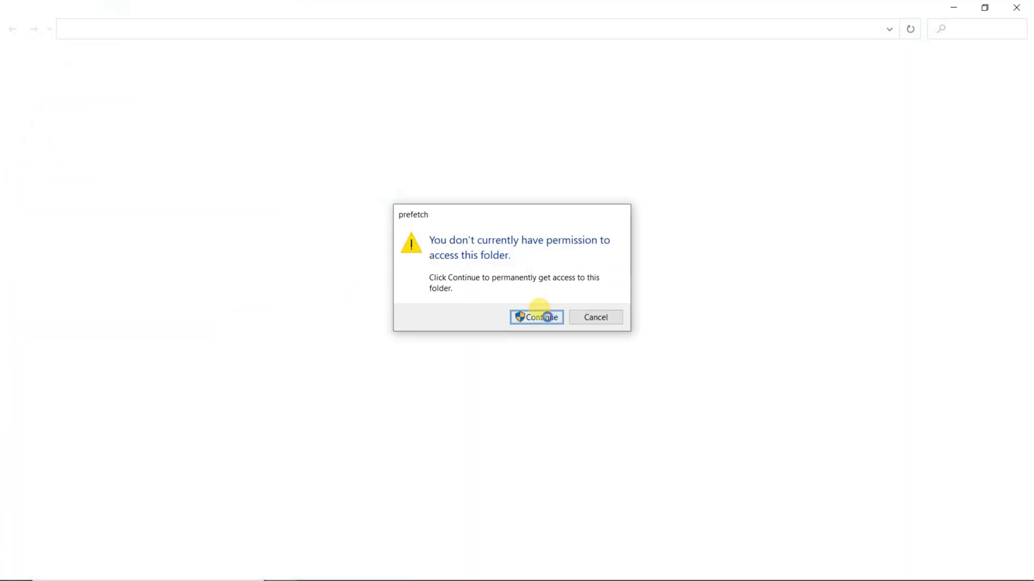
{"action": "left_click", "coordinate": [548, 319]}
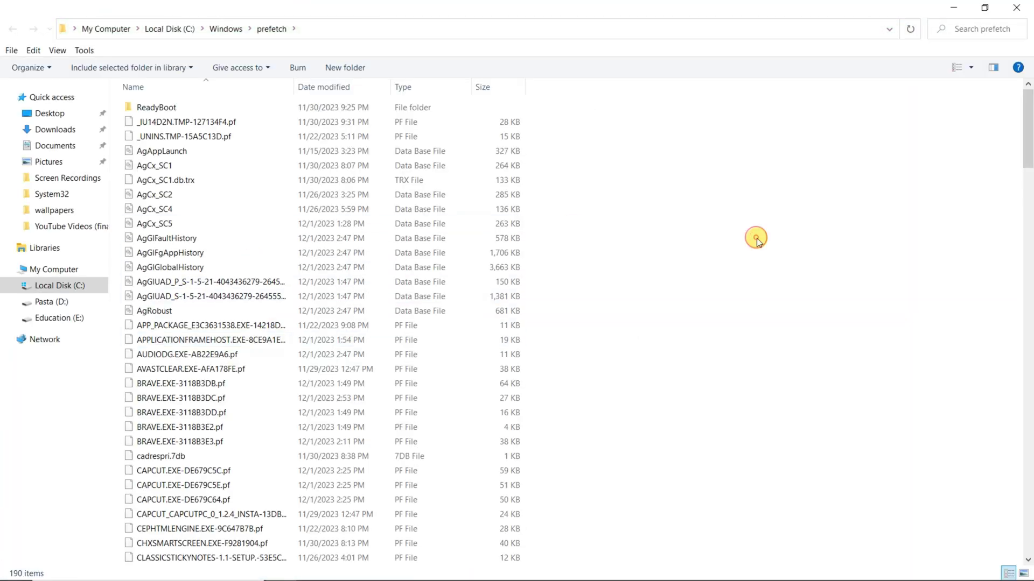
Step: Permanently delete everything in the prefetch folder, skipping files in use for all current items
{"action": "key", "text": "ctrl+a"}
{"action": "key", "text": "shift+Delete"}
{"action": "key", "text": "Return"}
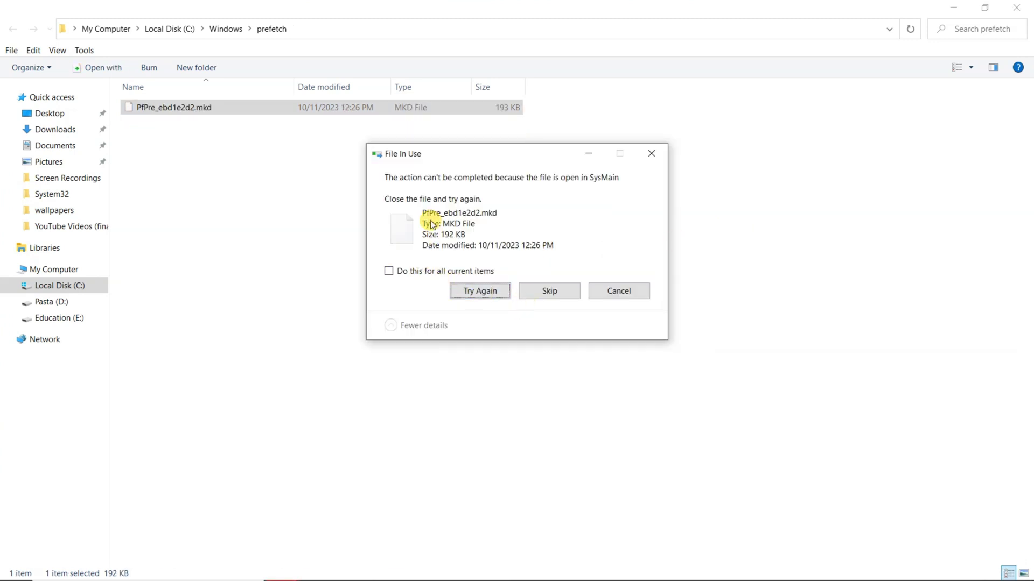
{"action": "left_click", "coordinate": [427, 269]}
{"action": "left_click", "coordinate": [525, 290]}
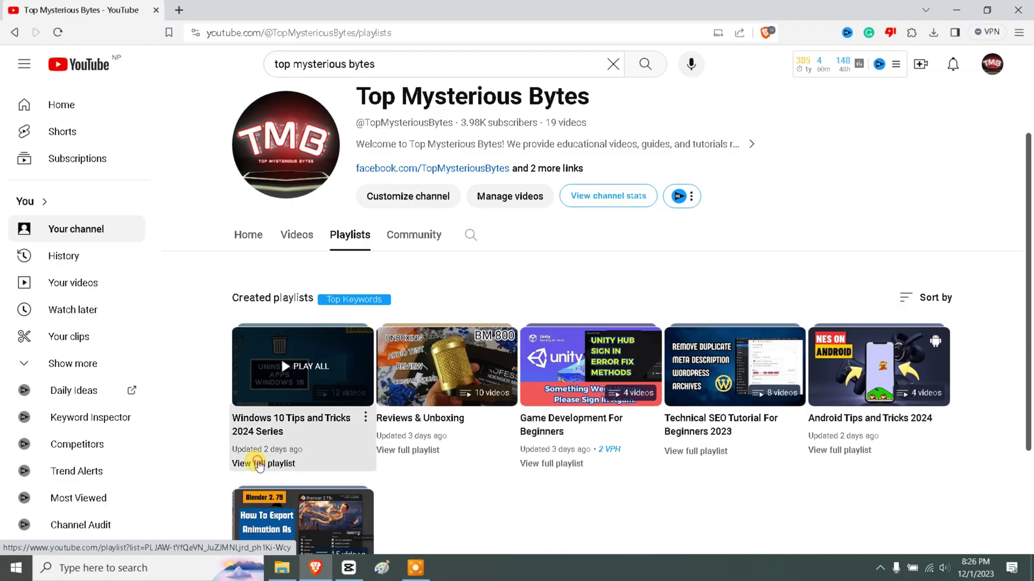
Step: In Brave, view the full Windows 10 Tips and Tricks 2024 Series playlist and open its video on clearing cache
{"action": "left_click", "coordinate": [253, 463]}
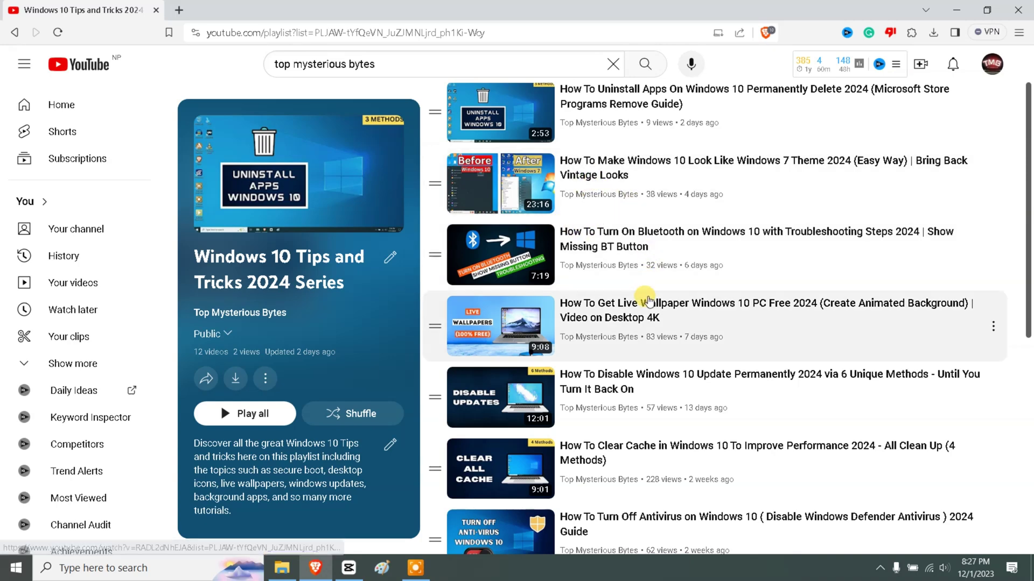
{"action": "scroll", "coordinate": [673, 353], "scroll_direction": "down", "scroll_amount": 1}
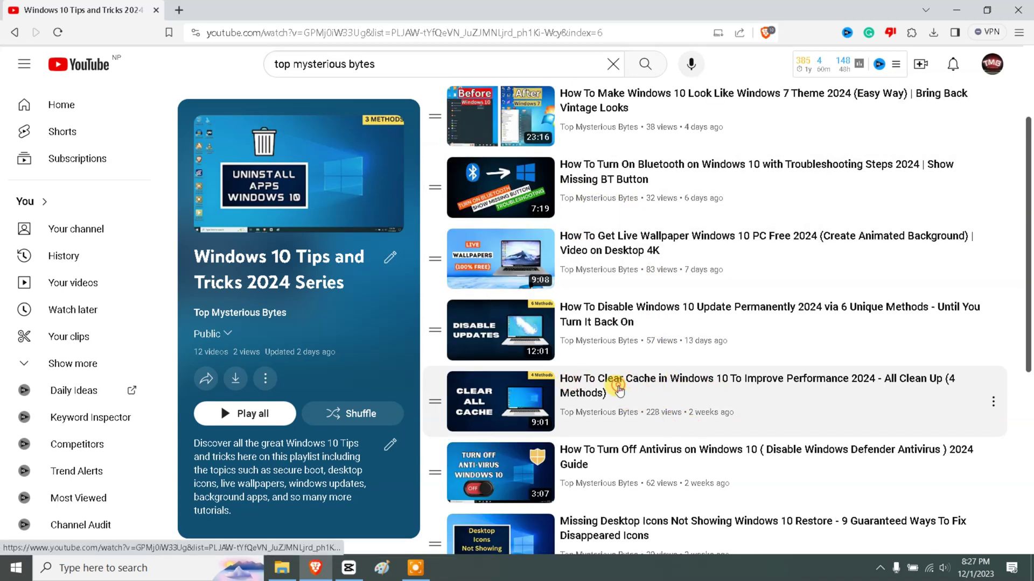
{"action": "left_click", "coordinate": [617, 389]}
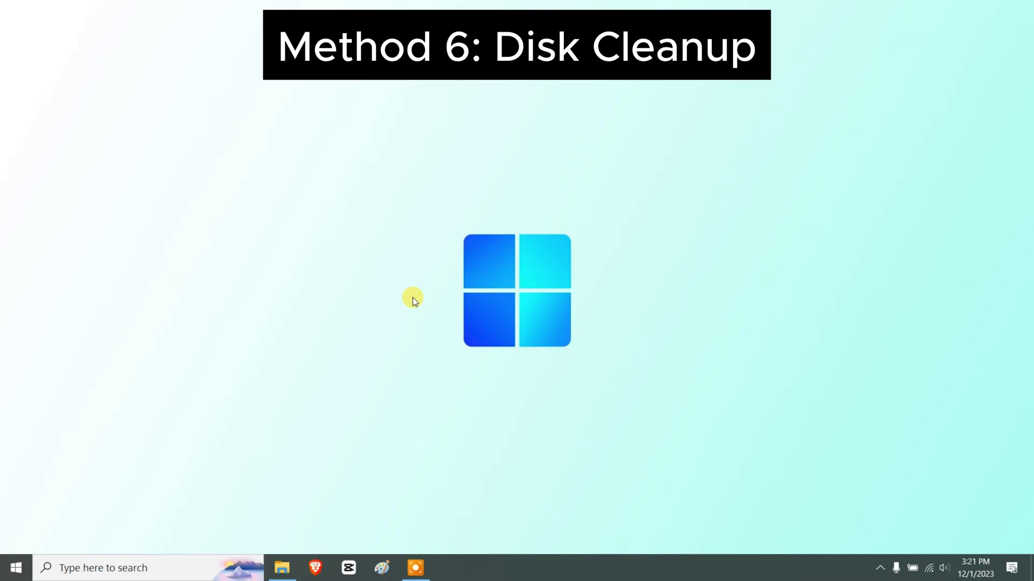
Step: Launch Disk Cleanup with cleanmgr and scan drive C:
{"action": "key", "text": "super+r"}
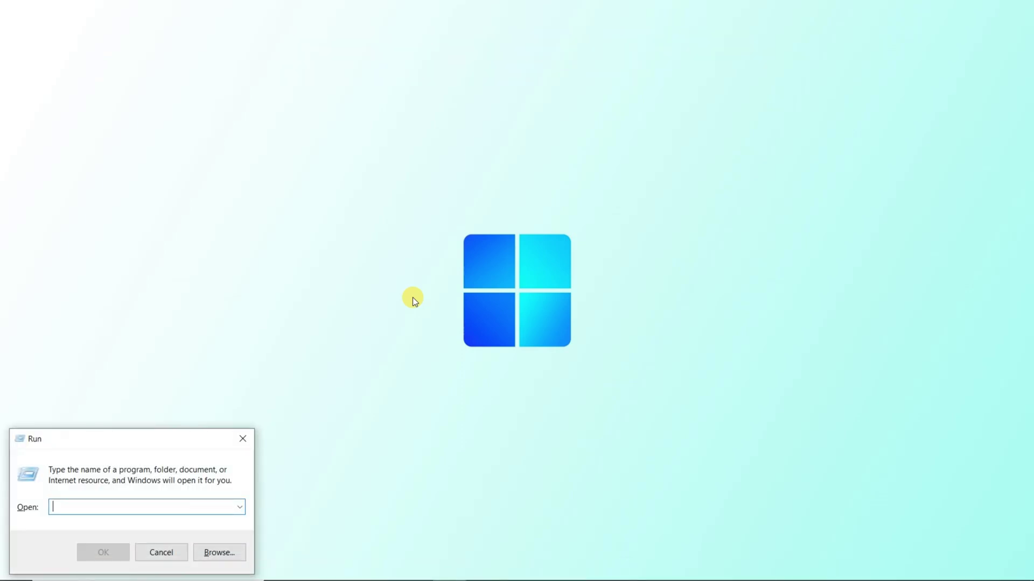
{"action": "type", "text": "cleanmgr"}
{"action": "key", "text": "Return"}
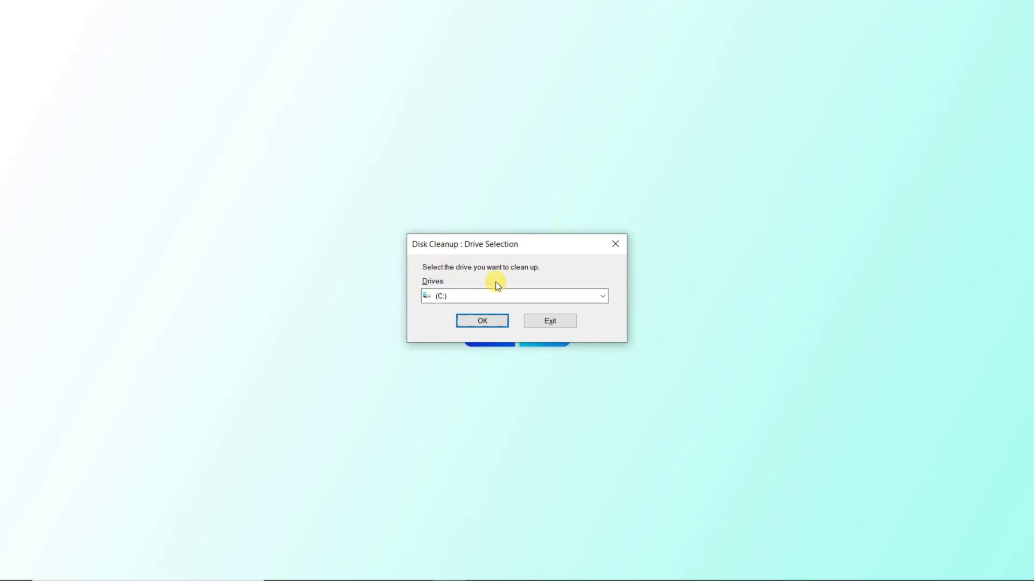
{"action": "left_click", "coordinate": [520, 295]}
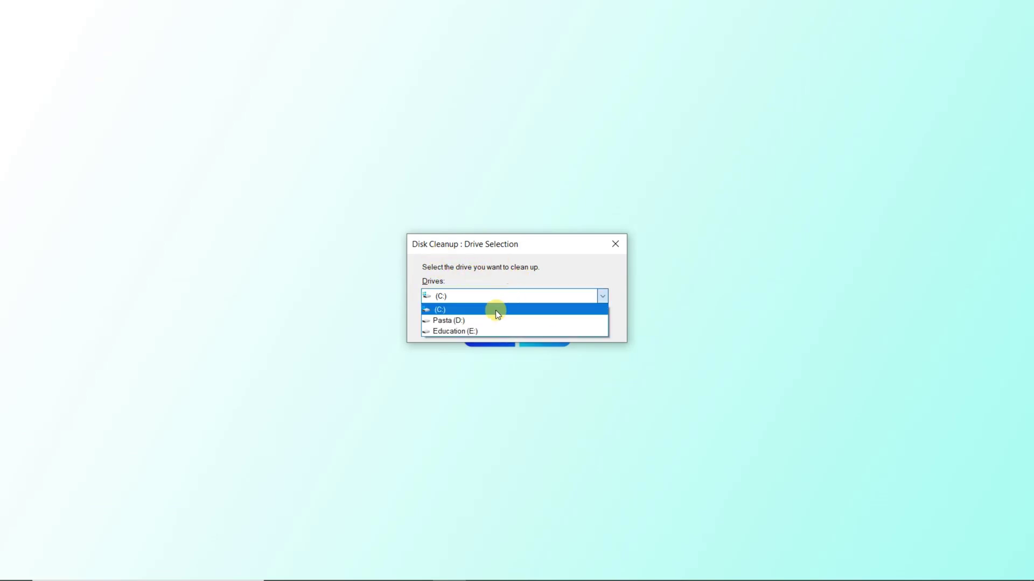
{"action": "left_click", "coordinate": [495, 309]}
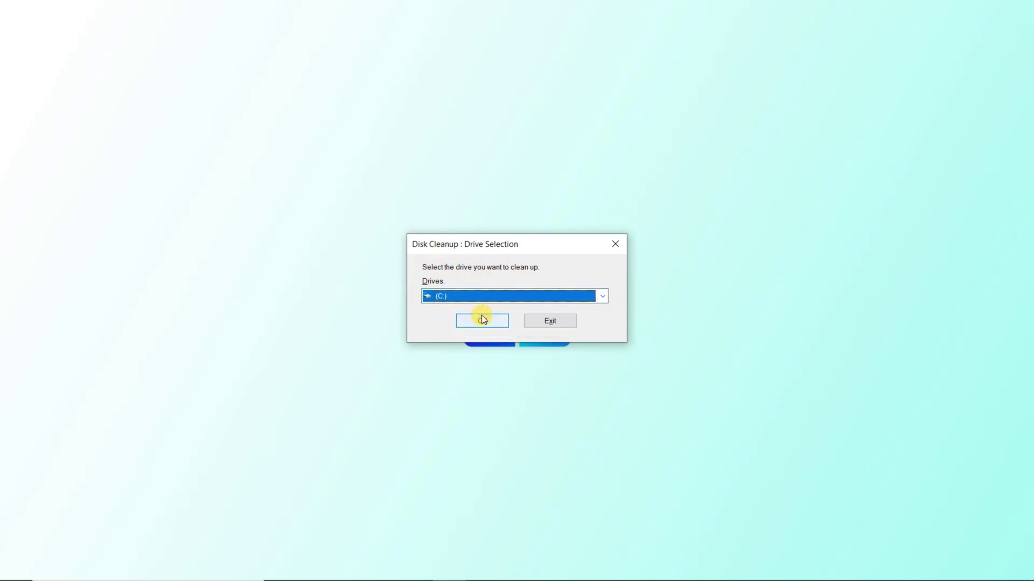
{"action": "left_click", "coordinate": [481, 320]}
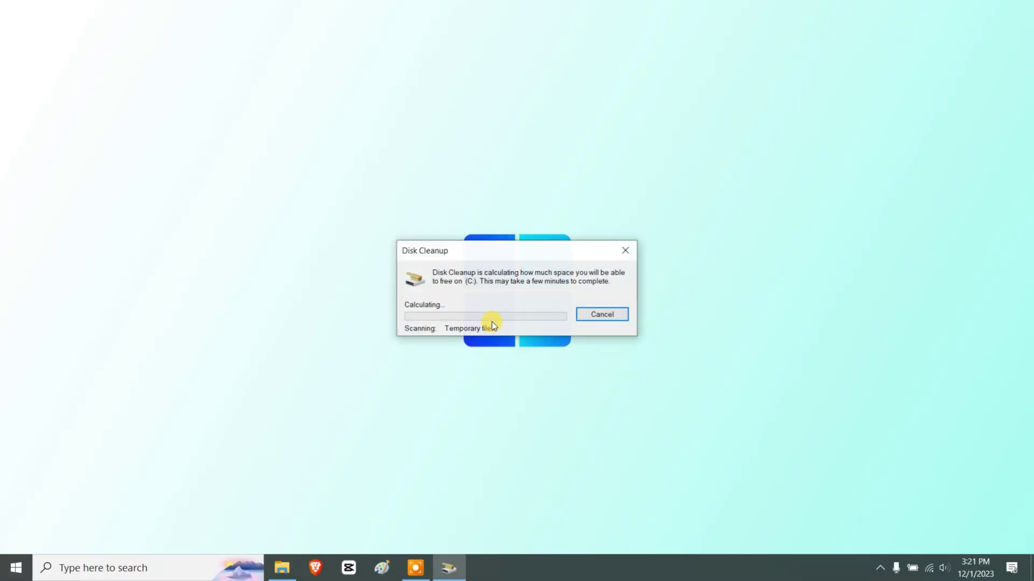
Step: Delete the checked file categories from drive C: and continue with administrator permission for all current items
{"action": "scroll", "coordinate": [129, 168], "scroll_direction": "down", "scroll_amount": 1}
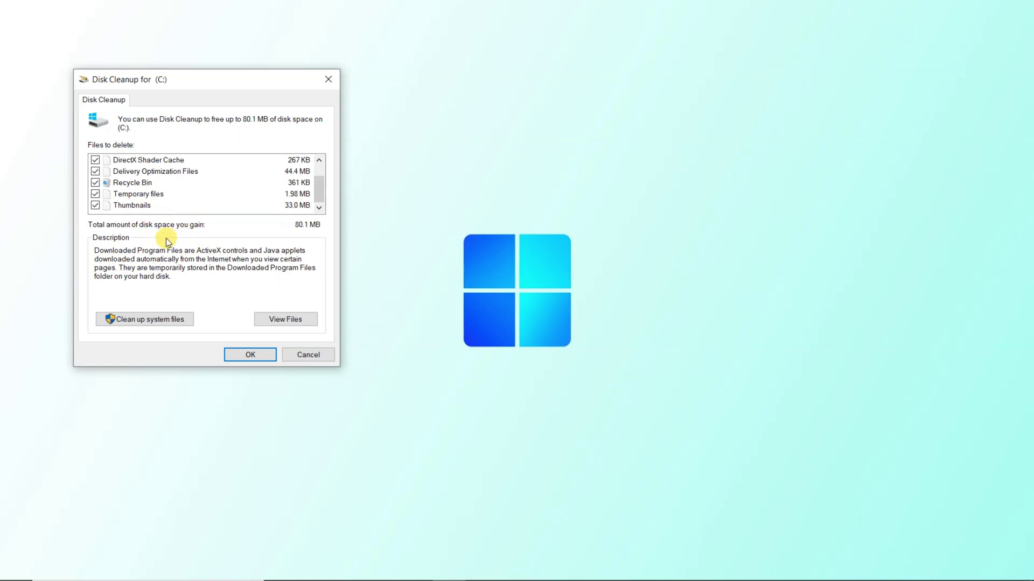
{"action": "left_click", "coordinate": [237, 354]}
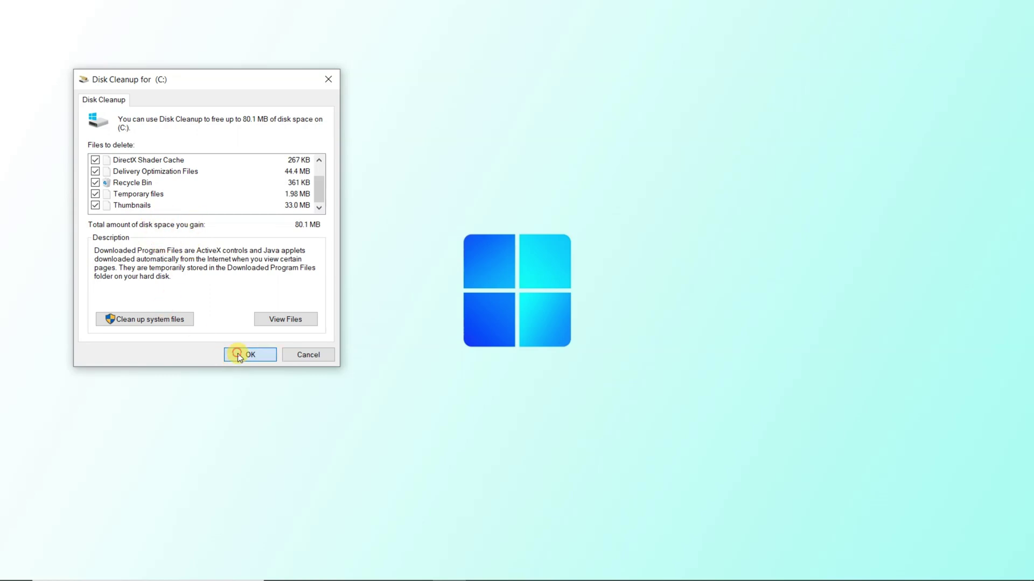
{"action": "left_click", "coordinate": [538, 306]}
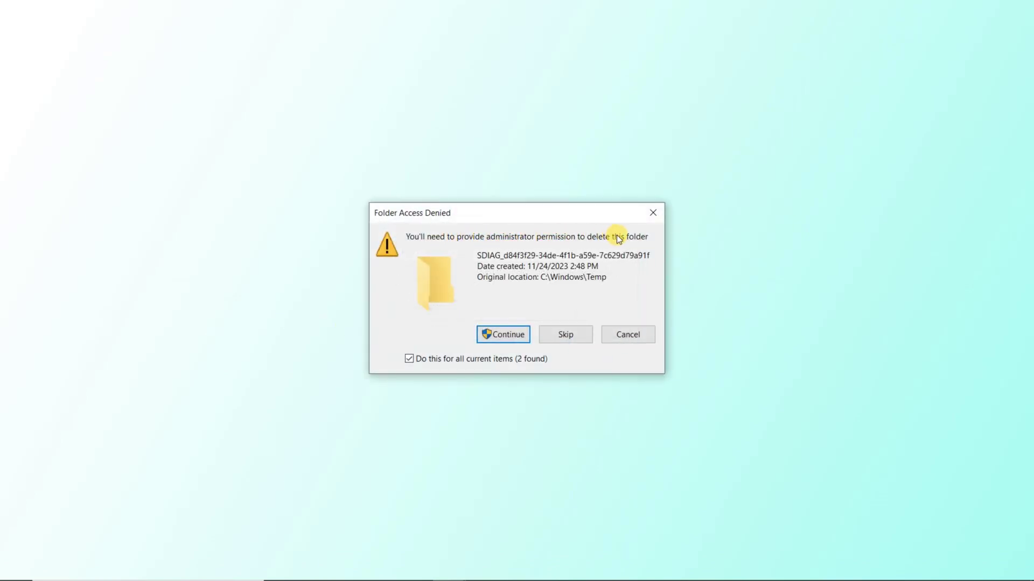
{"action": "left_click", "coordinate": [501, 333]}
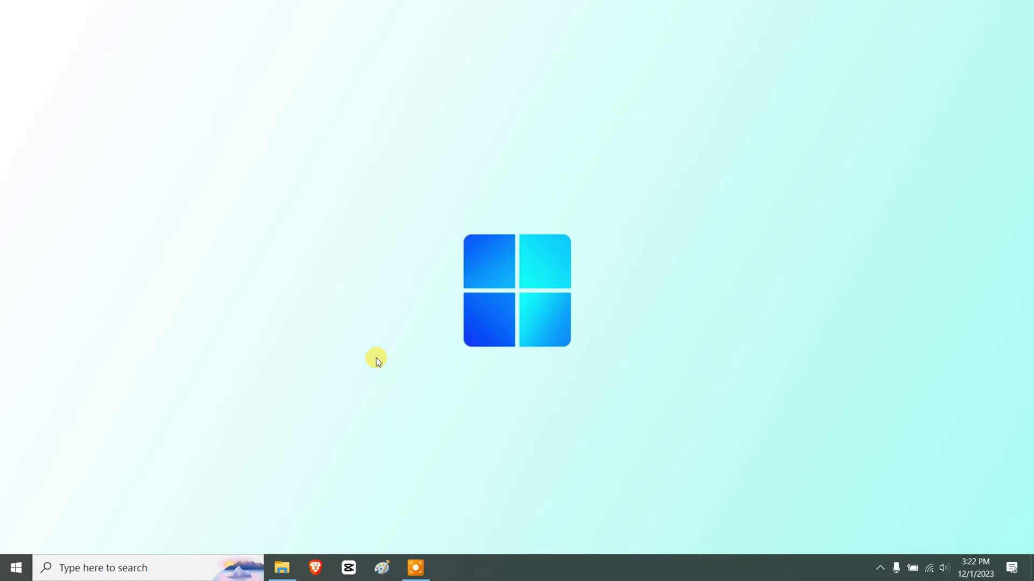
Step: Run cleanmgr as administrator and scan drive C: for system files to clean up
{"action": "key", "text": "super+r"}
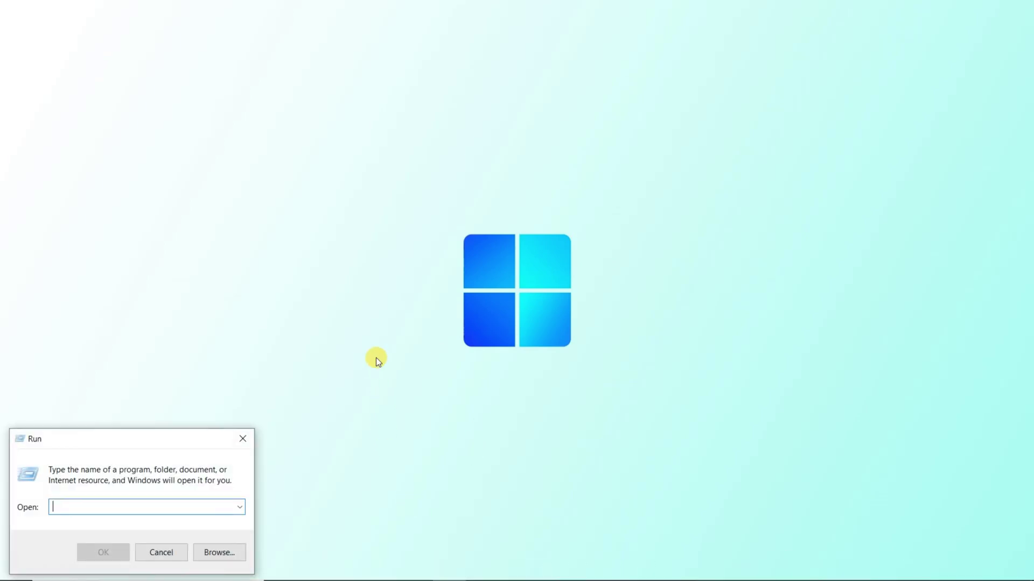
{"action": "type", "text": "cleanmgr"}
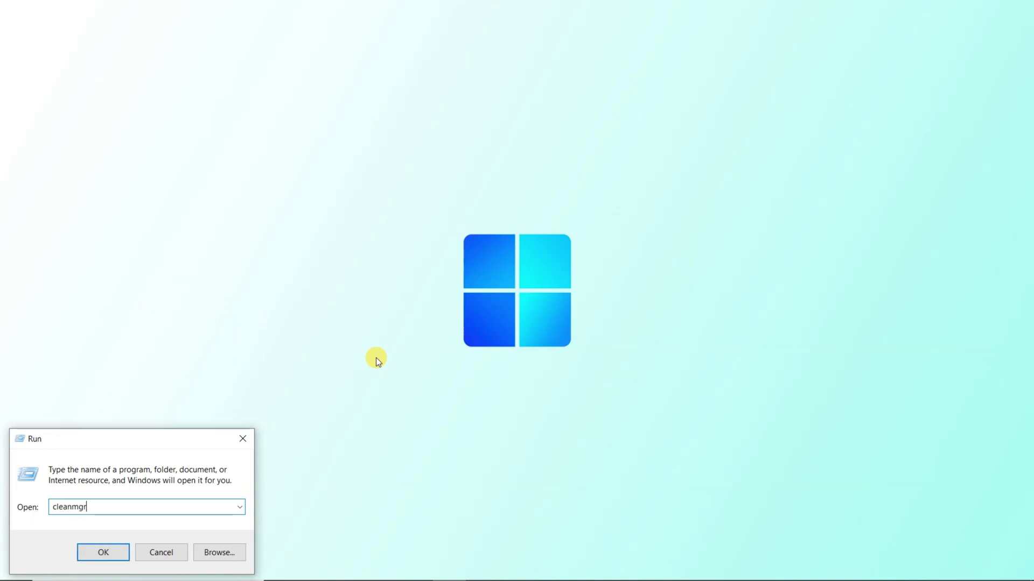
{"action": "key", "text": "ctrl+shift+Return"}
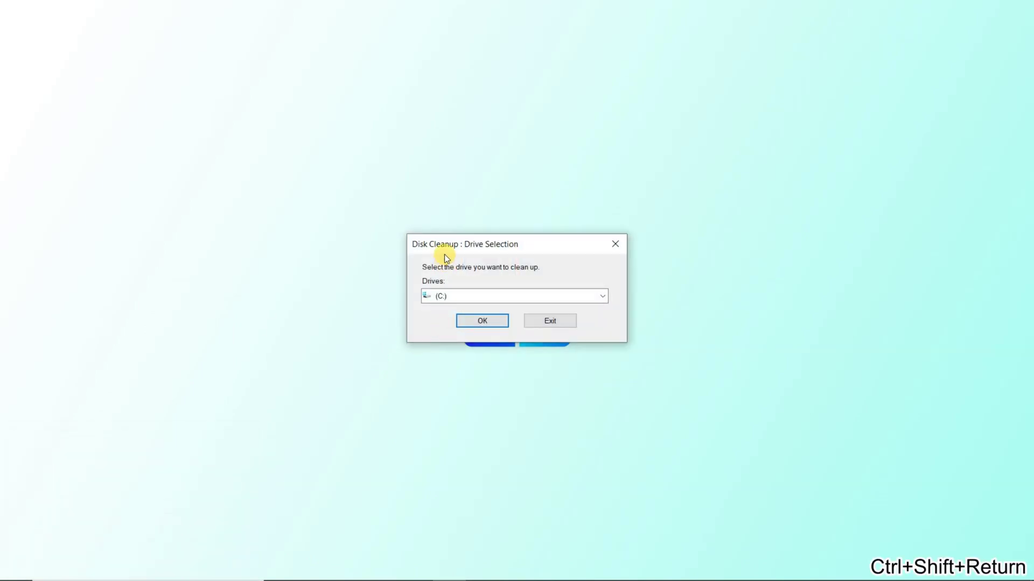
{"action": "left_click", "coordinate": [488, 321]}
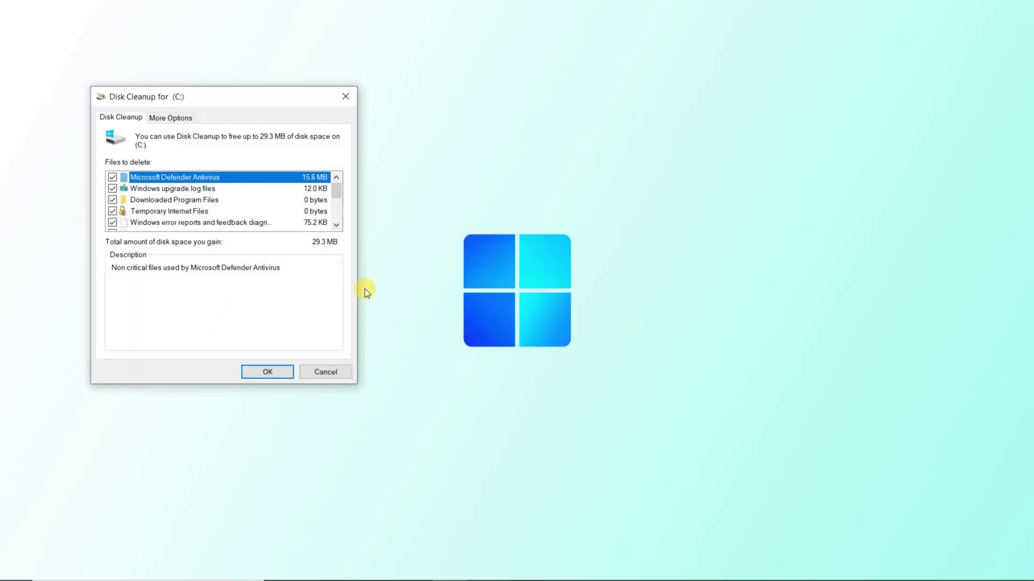
Step: Review the checked system file categories for drive C: and permanently delete them
{"action": "scroll", "coordinate": [227, 214], "scroll_direction": "down", "scroll_amount": 3}
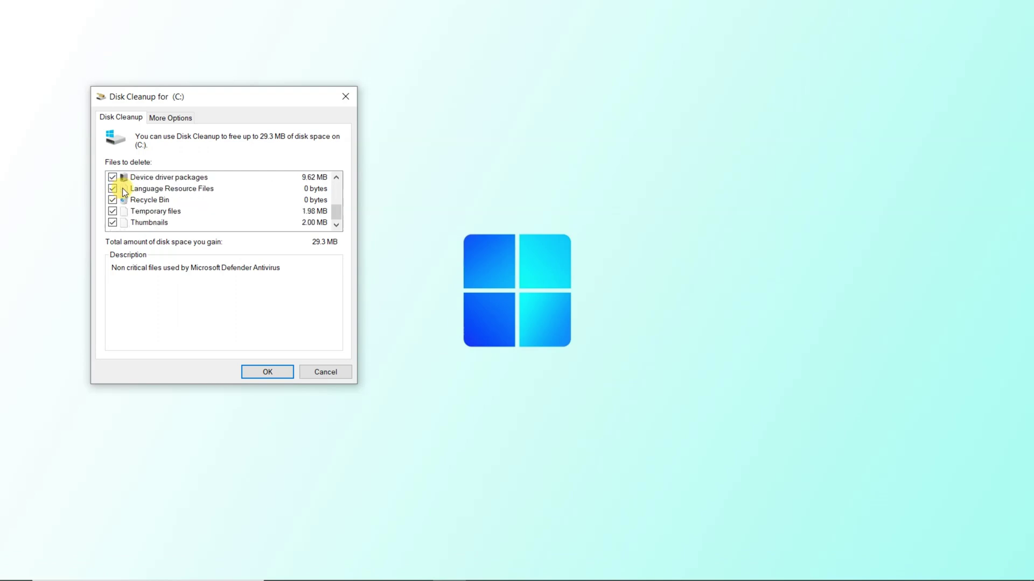
{"action": "scroll", "coordinate": [140, 197], "scroll_direction": "up", "scroll_amount": 3}
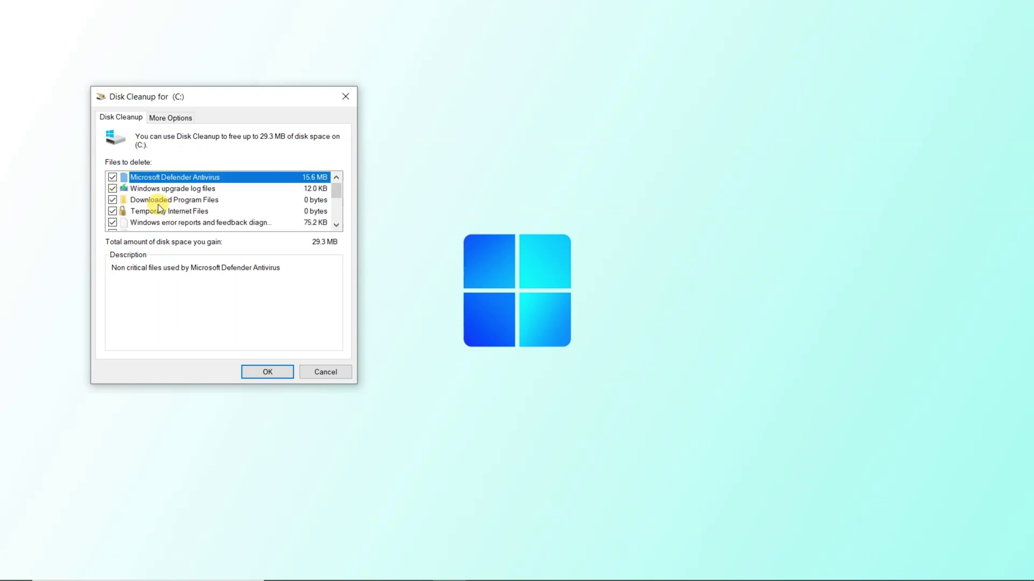
{"action": "left_click", "coordinate": [269, 376]}
{"action": "left_click", "coordinate": [529, 307]}
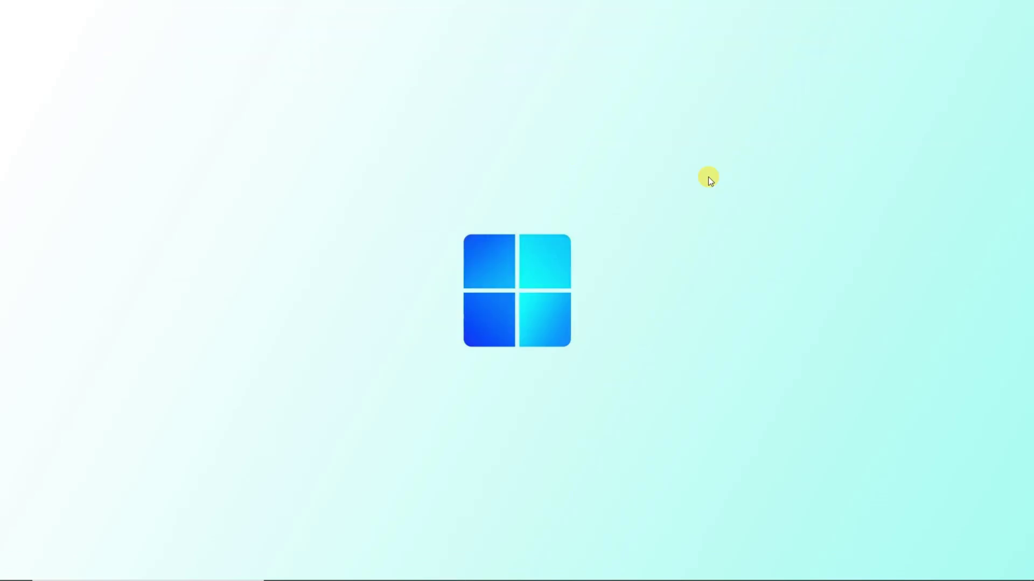
Step: Turn on Storage Sense in the System storage settings and open its configuration page
{"action": "key", "text": "super+i"}
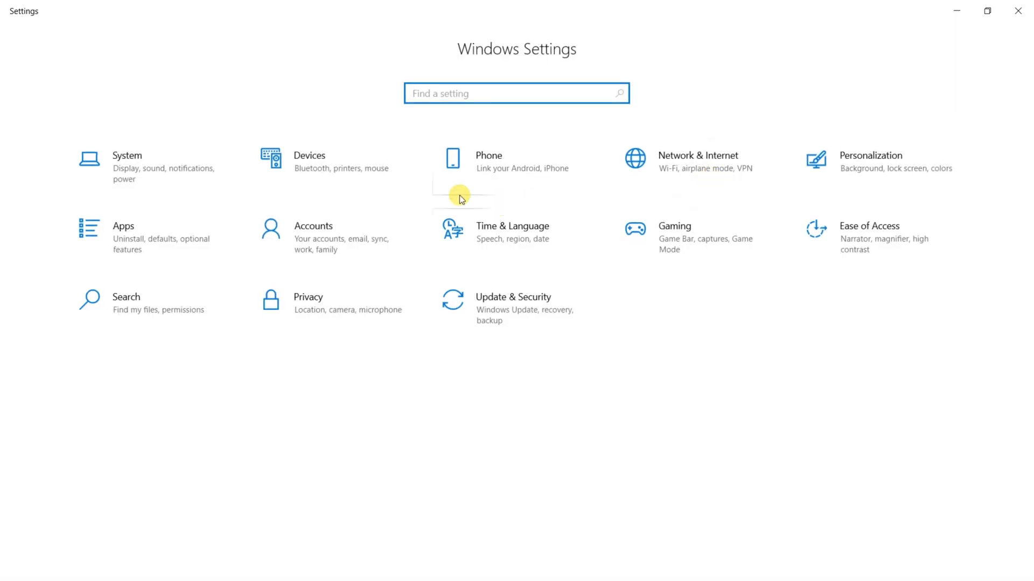
{"action": "left_click", "coordinate": [180, 179]}
{"action": "scroll", "coordinate": [99, 311], "scroll_direction": "down", "scroll_amount": 1}
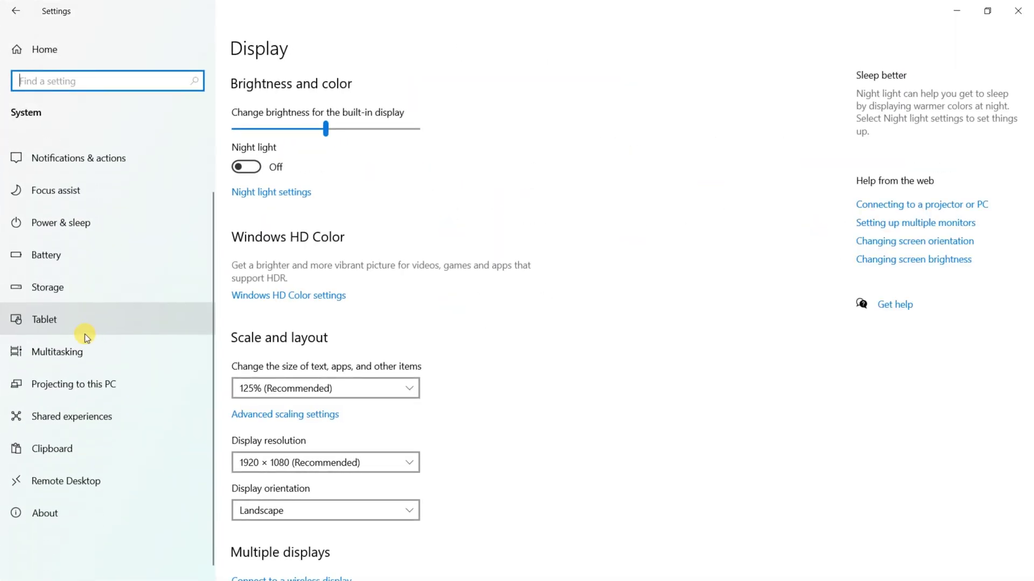
{"action": "left_click", "coordinate": [77, 292]}
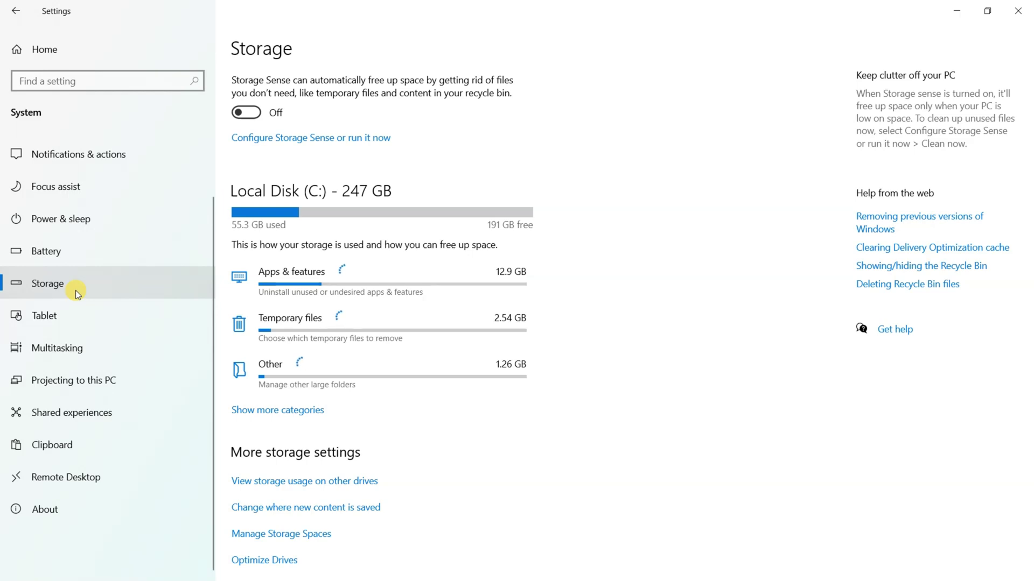
{"action": "left_click", "coordinate": [247, 112]}
{"action": "left_click", "coordinate": [302, 141]}
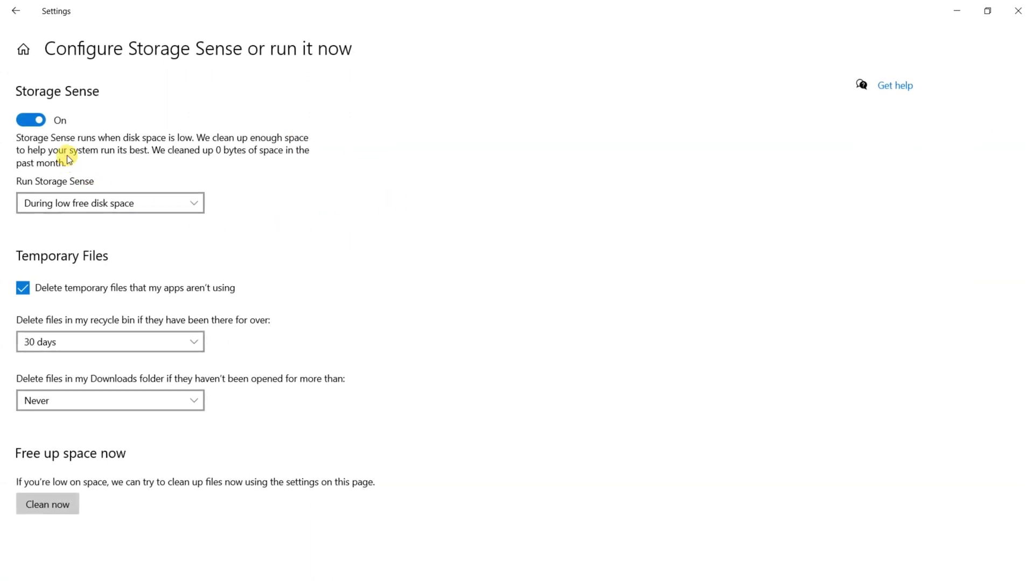
Step: Review the Storage Sense schedule options and choose During low free disk space
{"action": "left_click", "coordinate": [144, 207]}
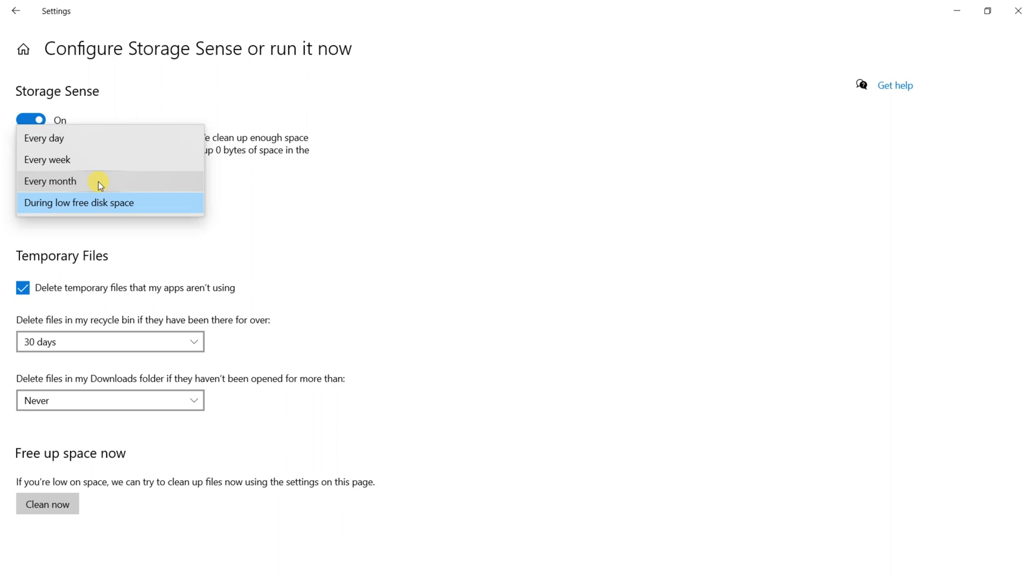
{"action": "left_click", "coordinate": [141, 164]}
{"action": "left_click", "coordinate": [178, 195]}
{"action": "left_click", "coordinate": [95, 228]}
{"action": "left_click", "coordinate": [127, 207]}
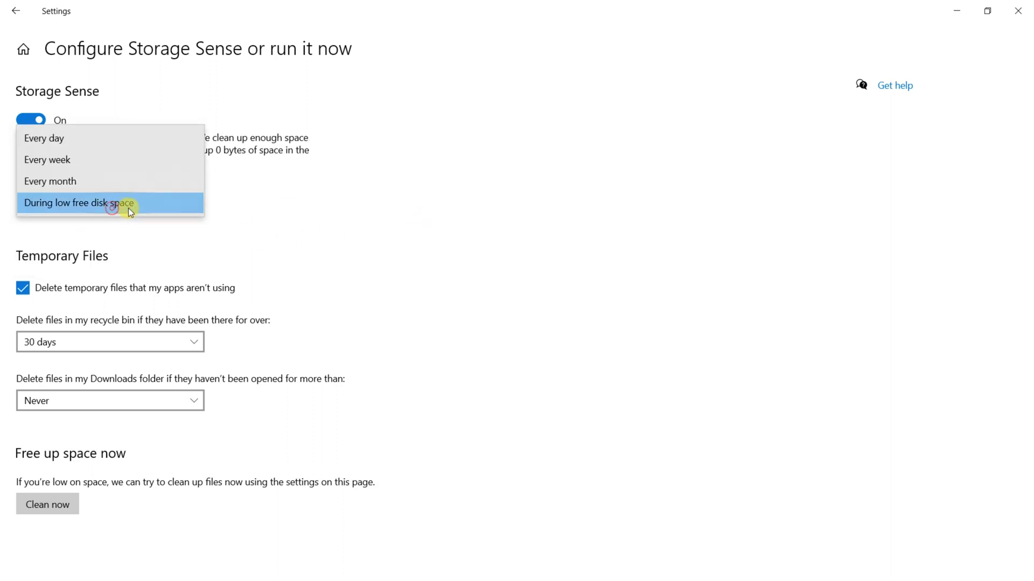
Step: Schedule Storage Sense to run every month, free up space immediately with these settings and close Settings
{"action": "left_click", "coordinate": [115, 180]}
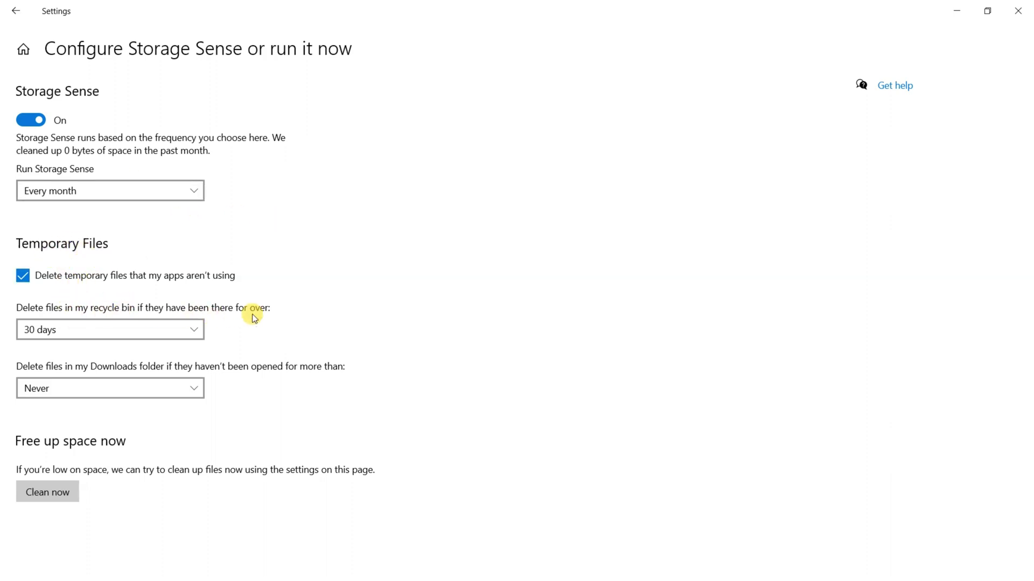
{"action": "left_click", "coordinate": [161, 331]}
{"action": "left_click", "coordinate": [398, 286]}
{"action": "left_click", "coordinate": [66, 494]}
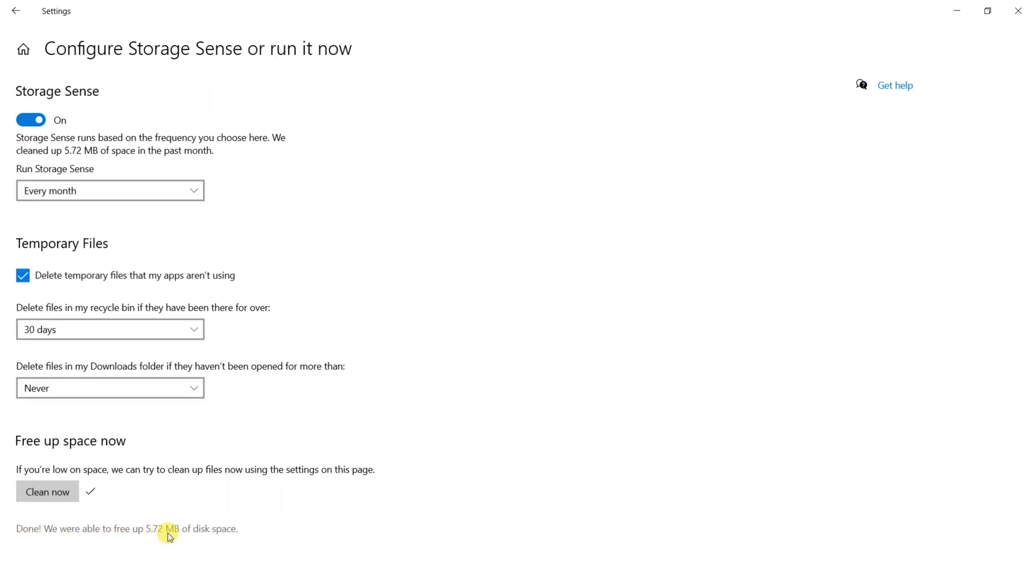
{"action": "left_click", "coordinate": [1017, 11]}
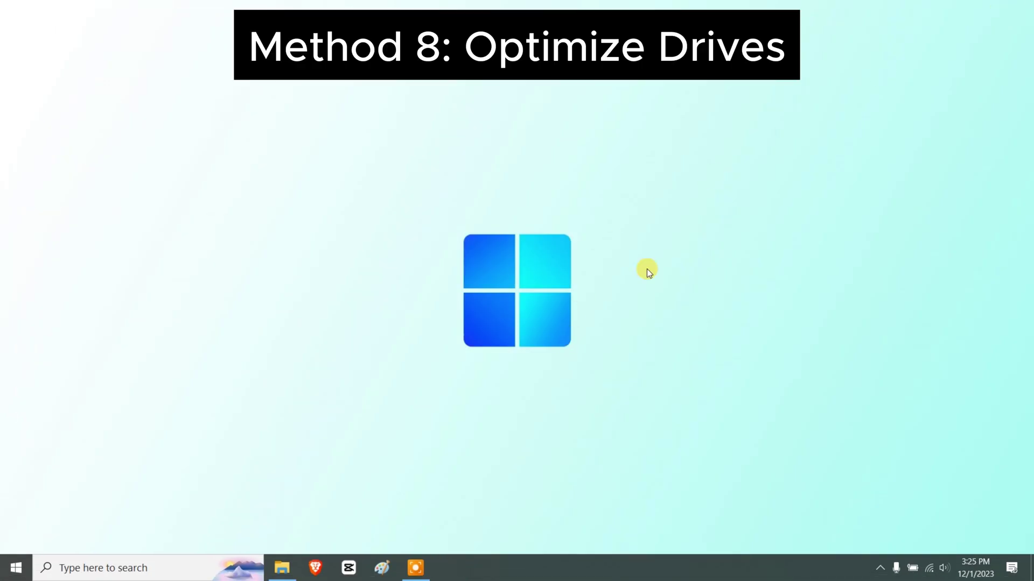
Step: Run dfrgui to bring up Optimize Drives and start optimizing drive C:
{"action": "key", "text": "super+r"}
{"action": "left_click_drag", "start_coordinate": [128, 435], "coordinate": [349, 106]}
{"action": "type", "text": "df"}
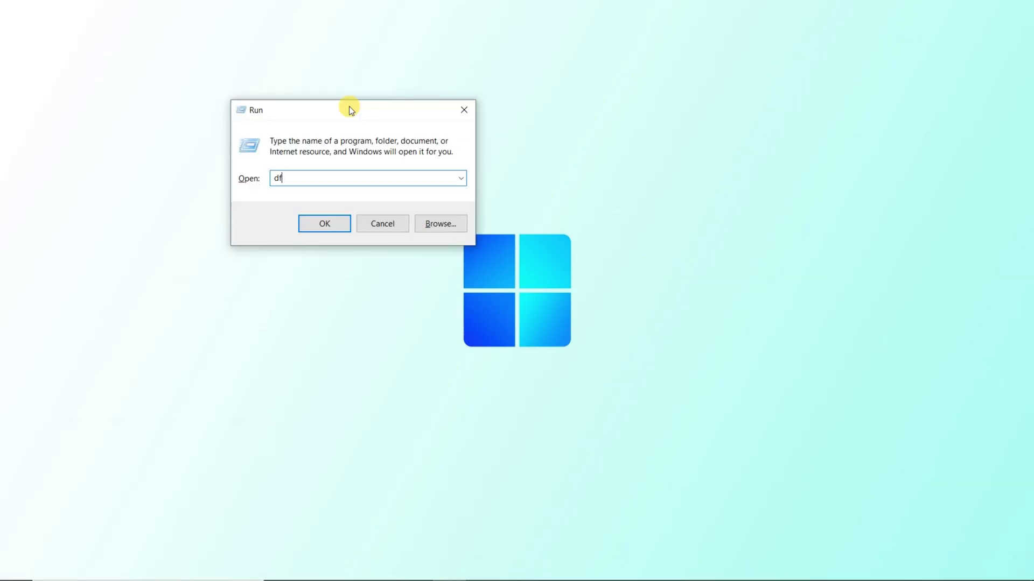
{"action": "type", "text": "rgui"}
{"action": "key", "text": "Return"}
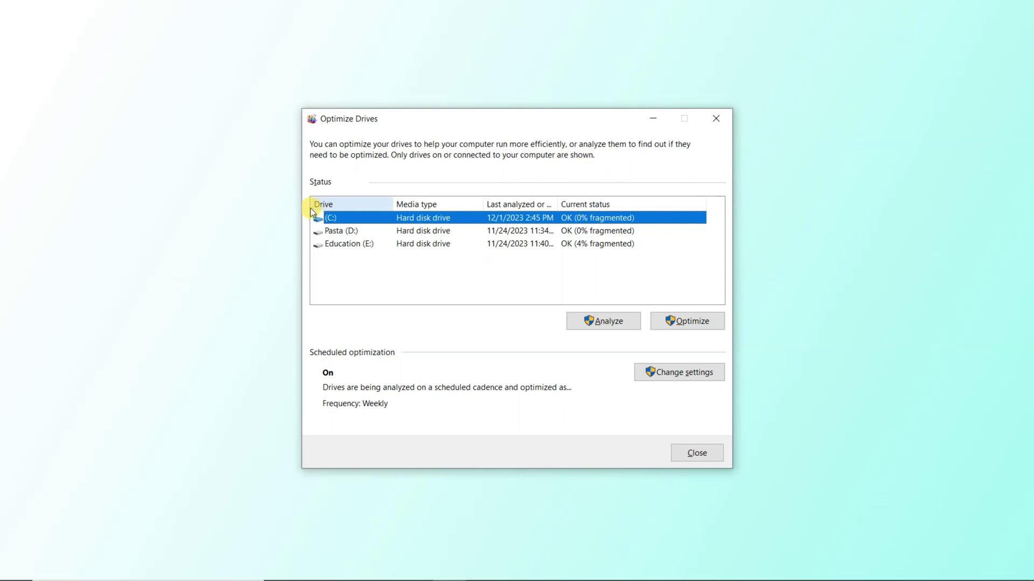
{"action": "left_click", "coordinate": [692, 324]}
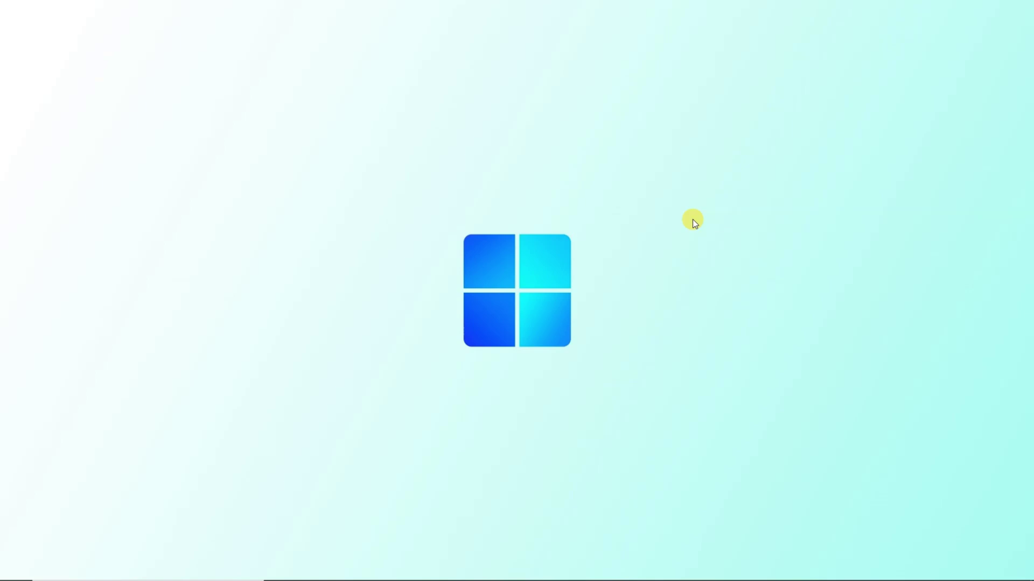
Step: Run powercfg /s SCHEME_MIN in a Command Prompt to activate that power scheme, and exit the prompt
{"action": "key", "text": "super+r"}
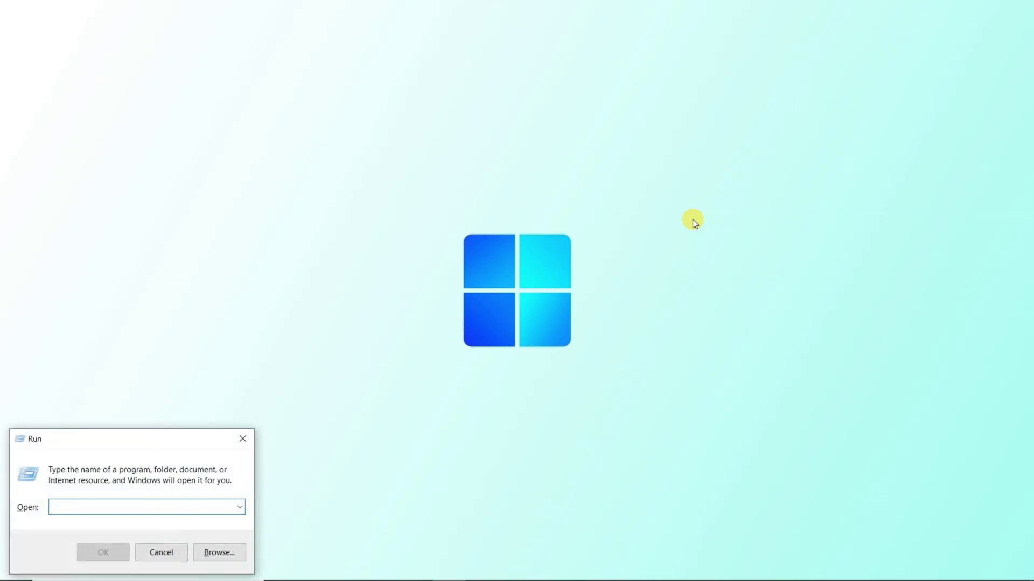
{"action": "type", "text": "cmd"}
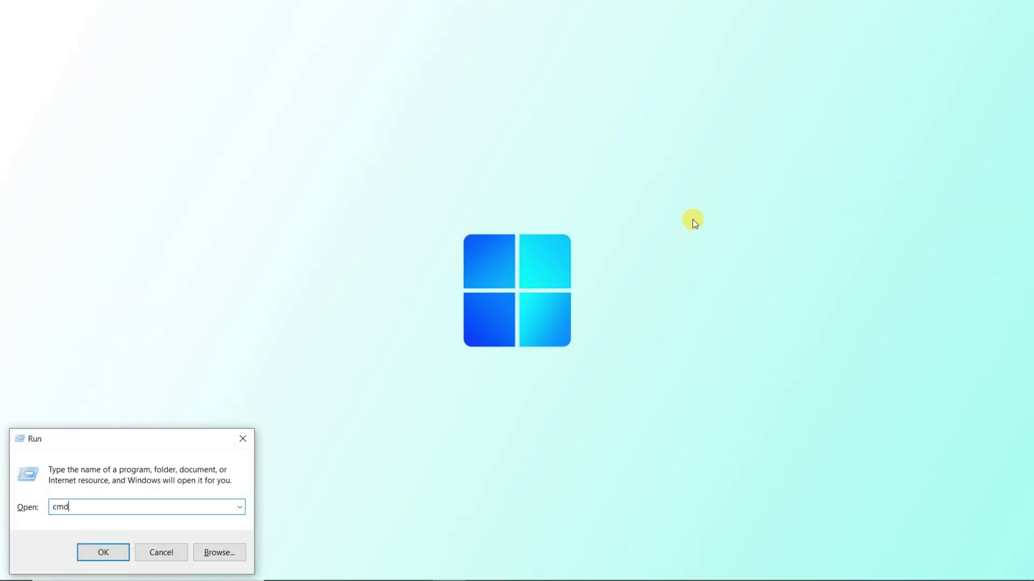
{"action": "key", "text": "Return"}
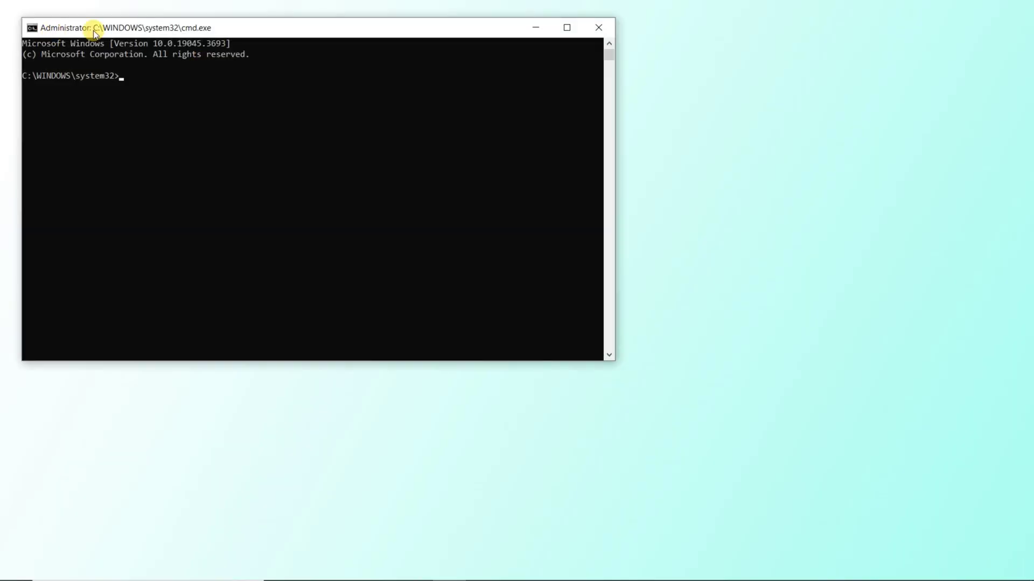
{"action": "left_click_drag", "start_coordinate": [95, 27], "coordinate": [245, 73]}
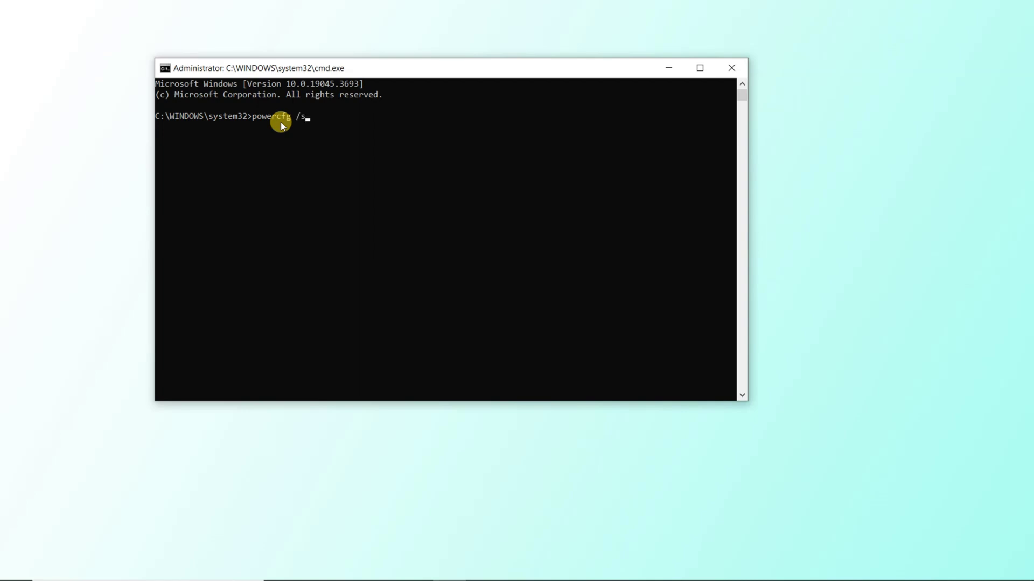
{"action": "type", "text": "SCHEME"}
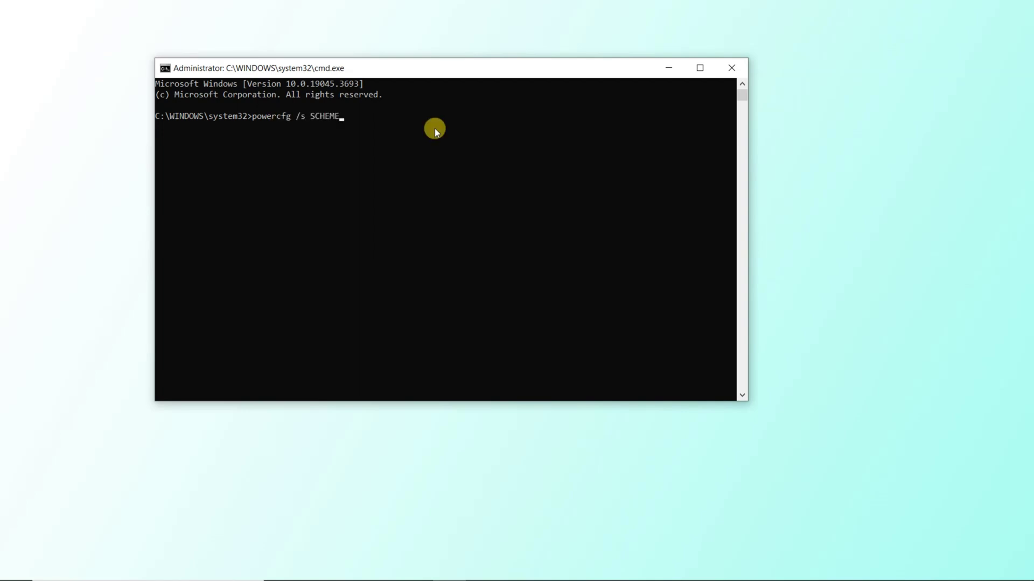
{"action": "type", "text": "_MIN"}
{"action": "key", "text": "Return"}
{"action": "type", "text": "exit"}
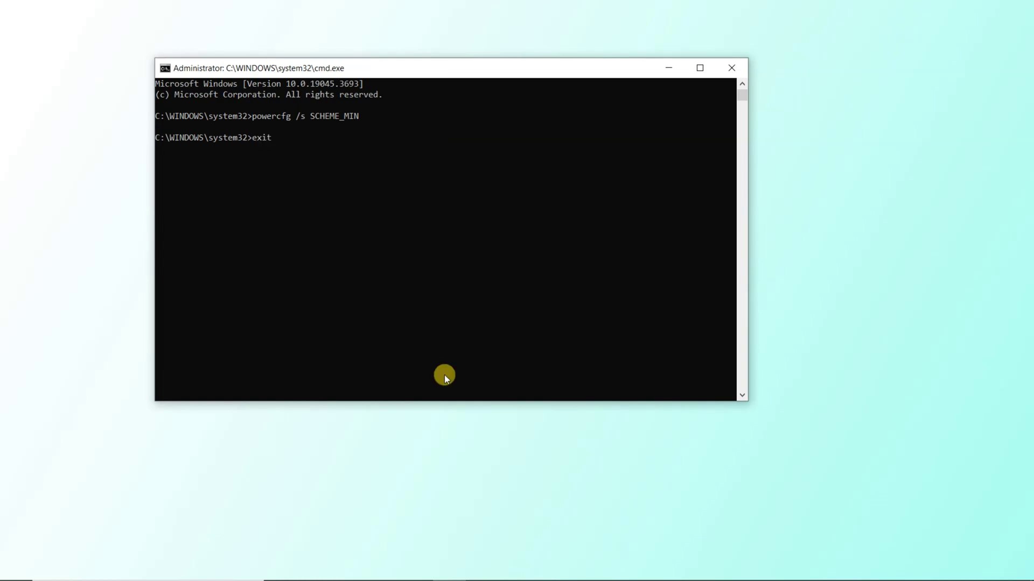
{"action": "key", "text": "Return"}
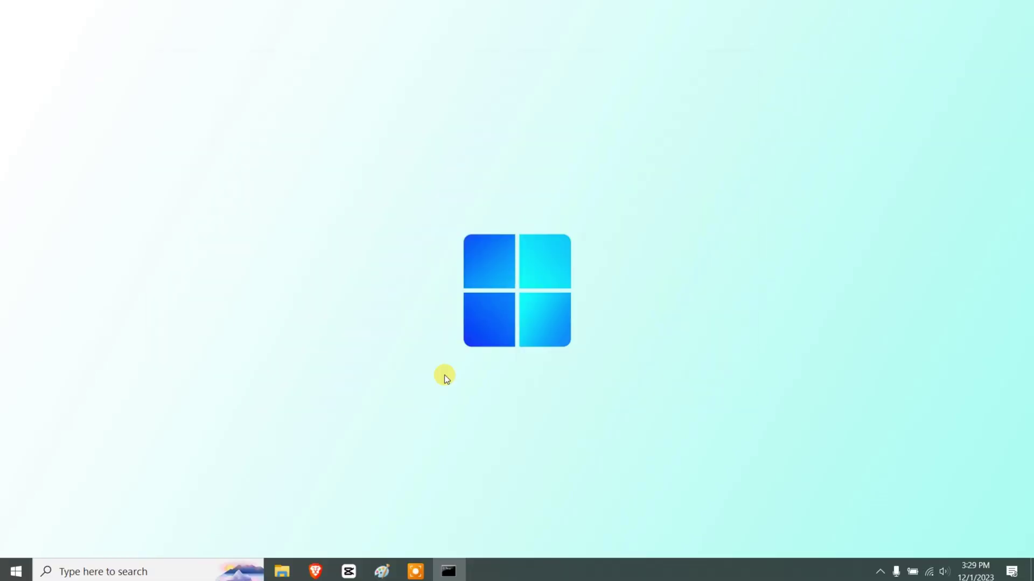
Step: Open the Power Options control panel with the powercfg.cpl Run command to check the active power plan
{"action": "key", "text": "super+r"}
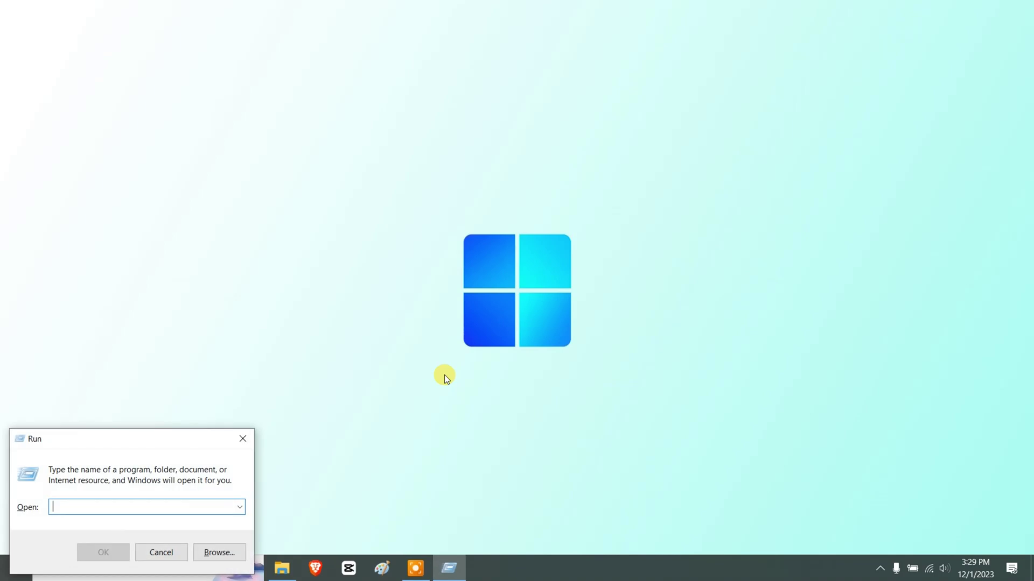
{"action": "type", "text": "powercfg"}
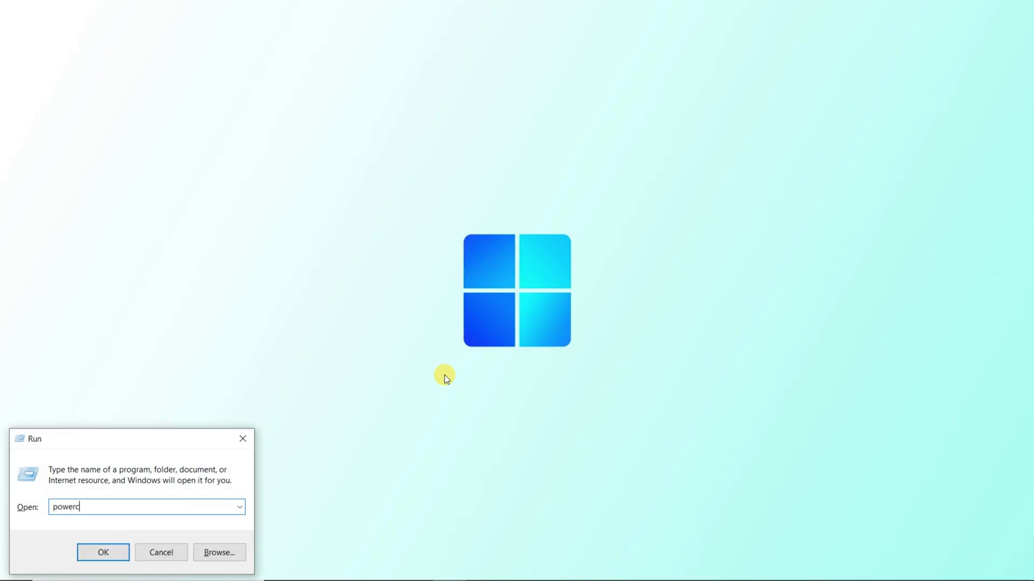
{"action": "type", "text": "pl"}
{"action": "key", "text": "Return"}
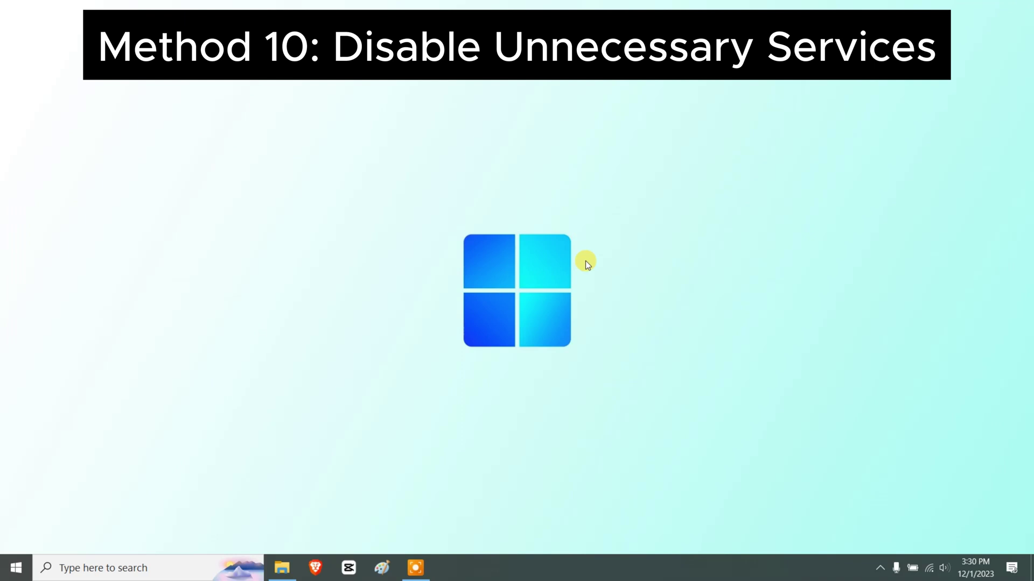
Step: Launch msconfig and hide all Microsoft services in the System Configuration services list
{"action": "key", "text": "super+r"}
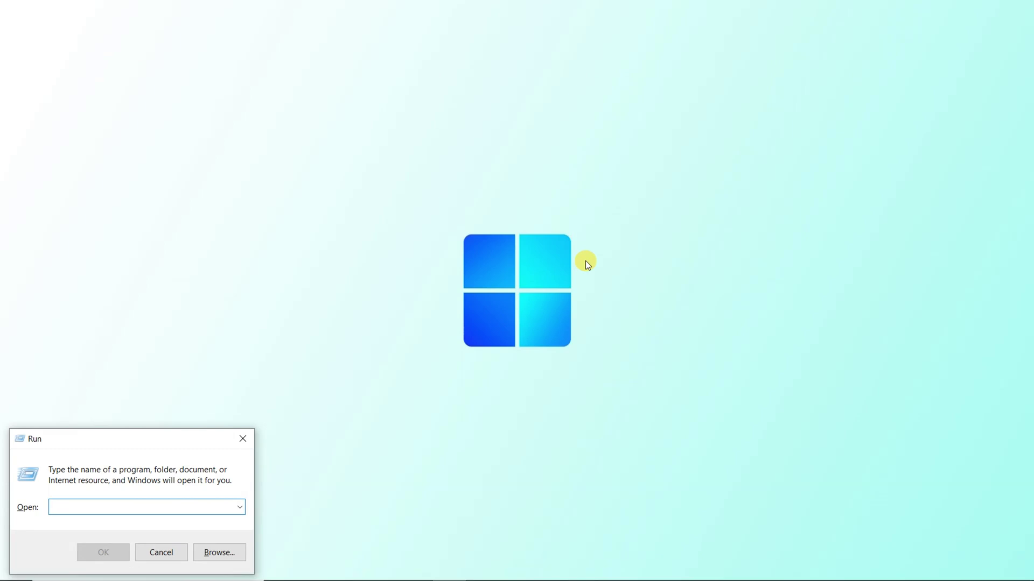
{"action": "type", "text": "msconfig"}
{"action": "key", "text": "Return"}
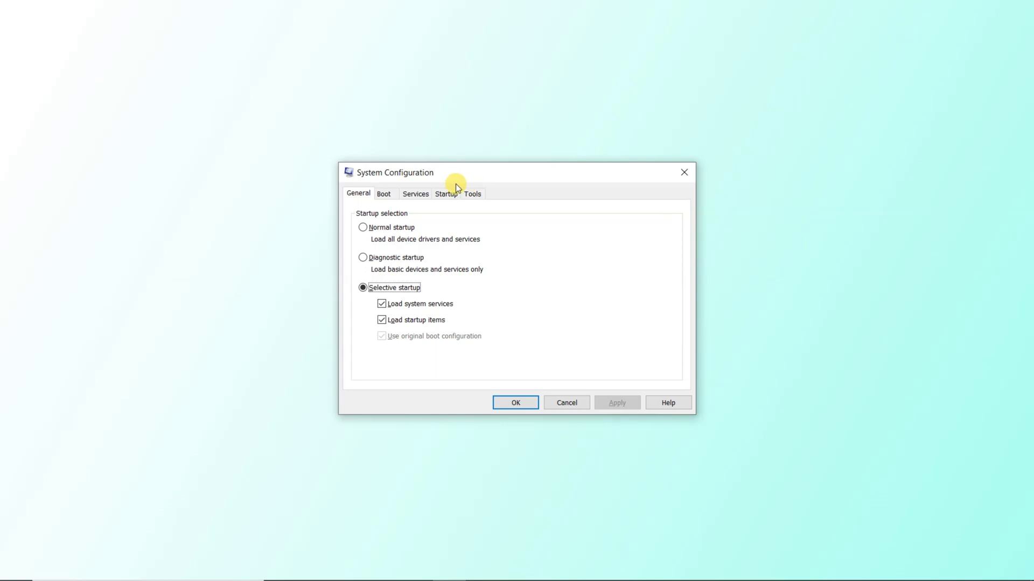
{"action": "left_click", "coordinate": [419, 196]}
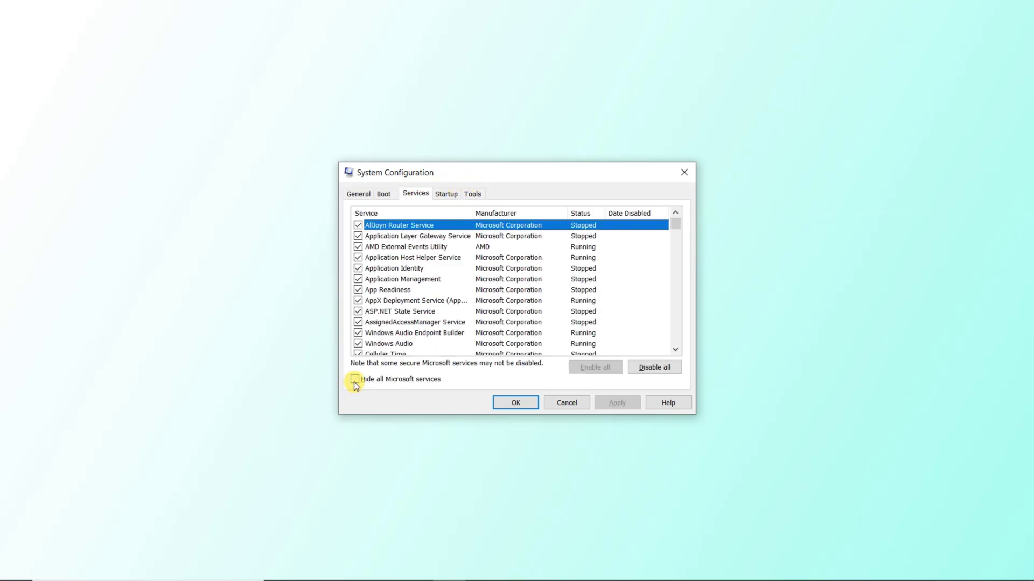
{"action": "left_click", "coordinate": [354, 379]}
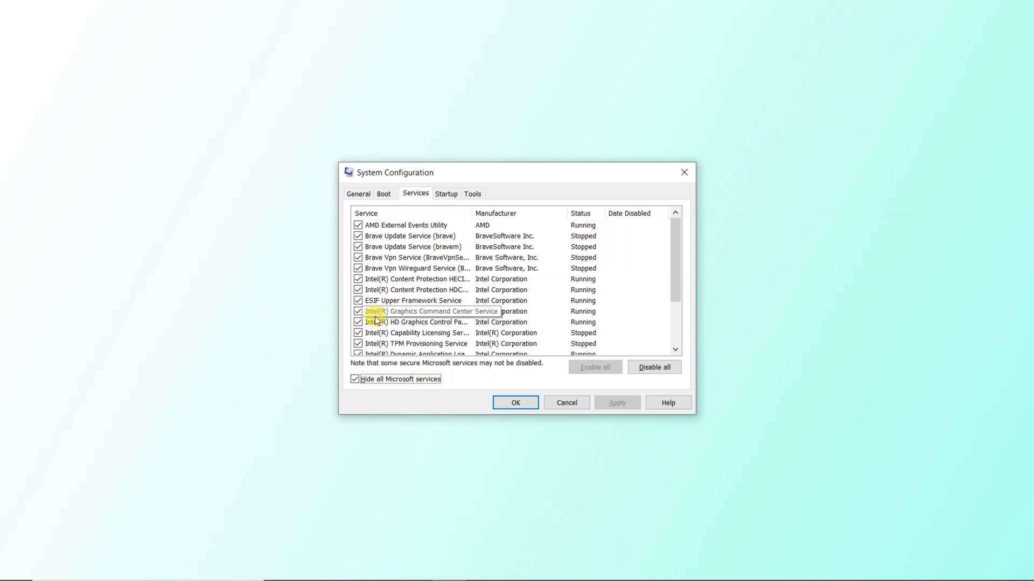
Step: Individually uncheck the Realtek and Waves audio, Intel, ESIF Upper Framework, Brave VPN, Brave Update (bravem) and AMD External Events services
{"action": "scroll", "coordinate": [426, 321], "scroll_direction": "down", "scroll_amount": 2}
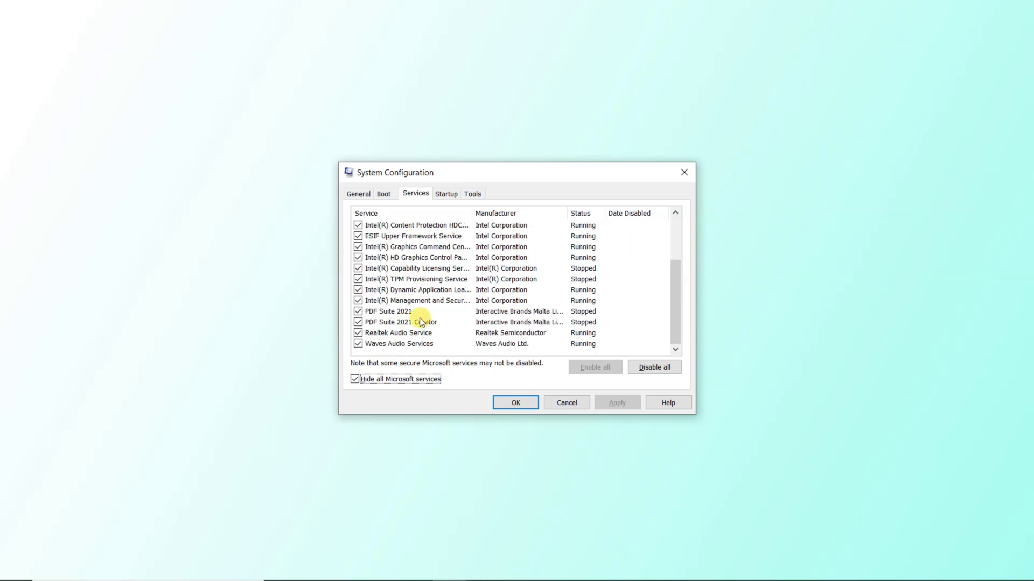
{"action": "left_click", "coordinate": [358, 333]}
{"action": "left_click", "coordinate": [359, 344]}
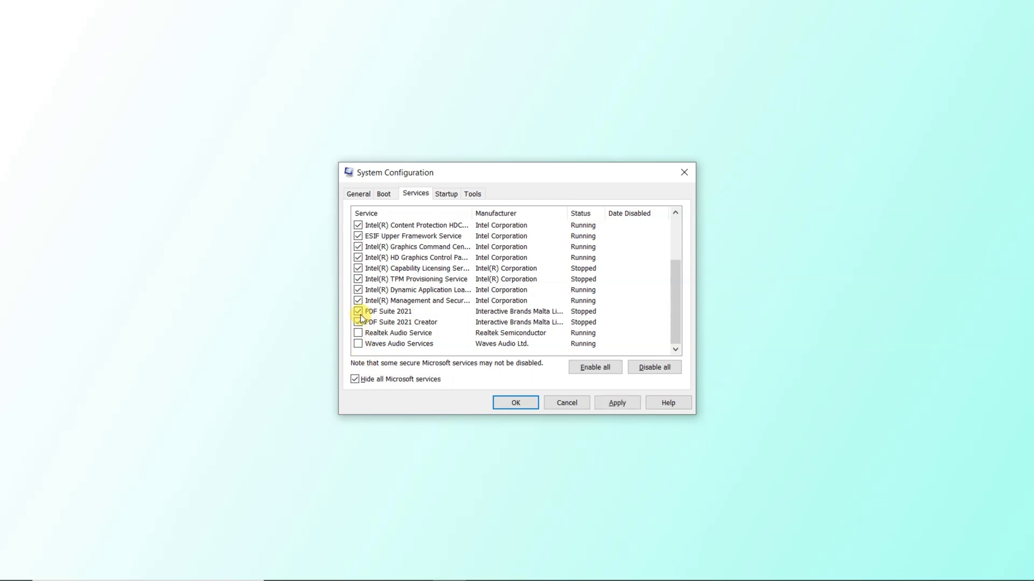
{"action": "left_click", "coordinate": [359, 301]}
{"action": "left_click", "coordinate": [359, 291]}
{"action": "left_click", "coordinate": [358, 279]}
{"action": "left_click", "coordinate": [359, 268]}
{"action": "left_click", "coordinate": [358, 258]}
{"action": "left_click", "coordinate": [359, 247]}
{"action": "left_click", "coordinate": [358, 236]}
{"action": "scroll", "coordinate": [362, 246], "scroll_direction": "up", "scroll_amount": 1}
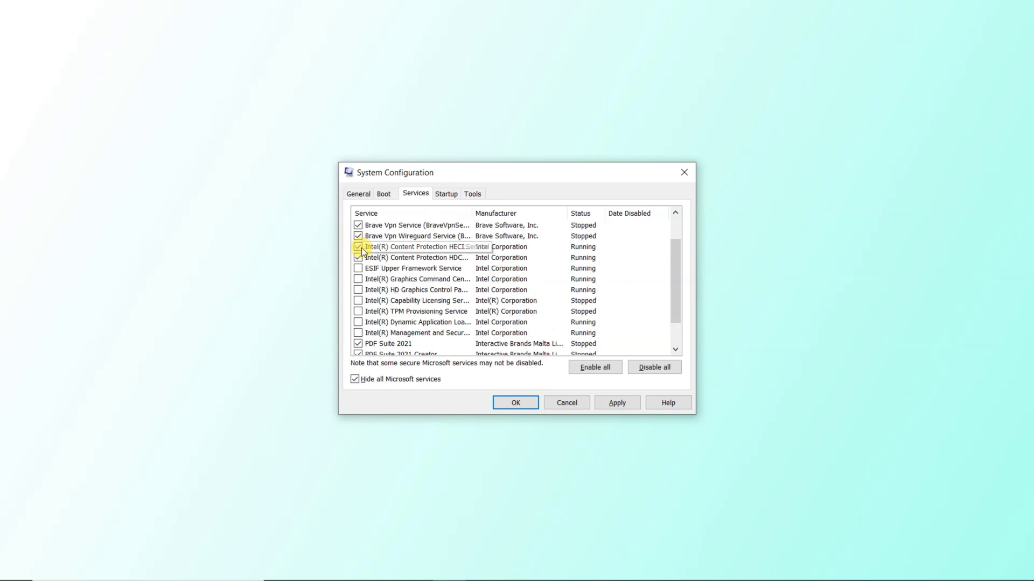
{"action": "left_click", "coordinate": [359, 258]}
{"action": "left_click", "coordinate": [359, 247]}
{"action": "left_click", "coordinate": [358, 236]}
{"action": "left_click", "coordinate": [359, 225]}
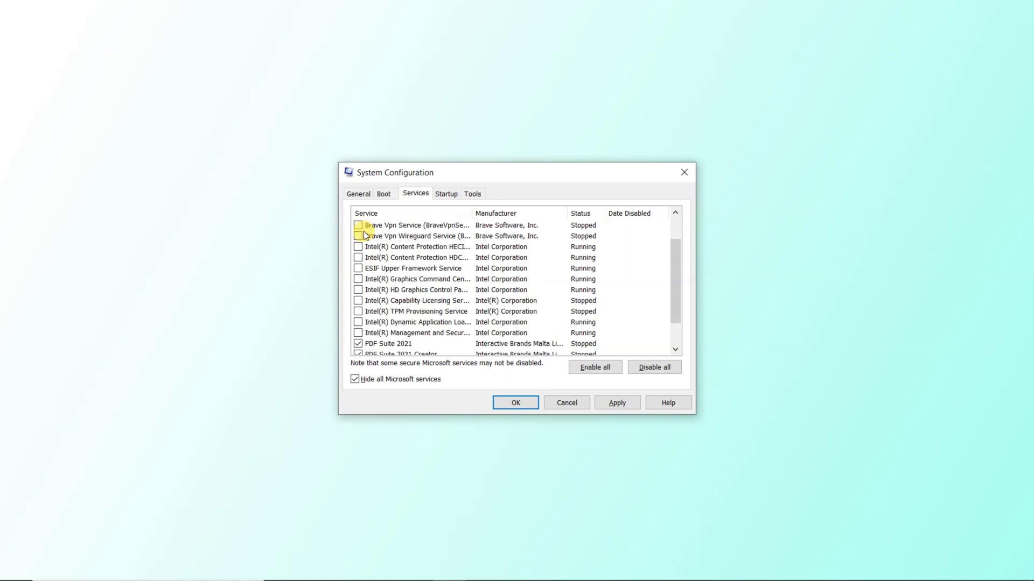
{"action": "scroll", "coordinate": [357, 224], "scroll_direction": "up", "scroll_amount": 1}
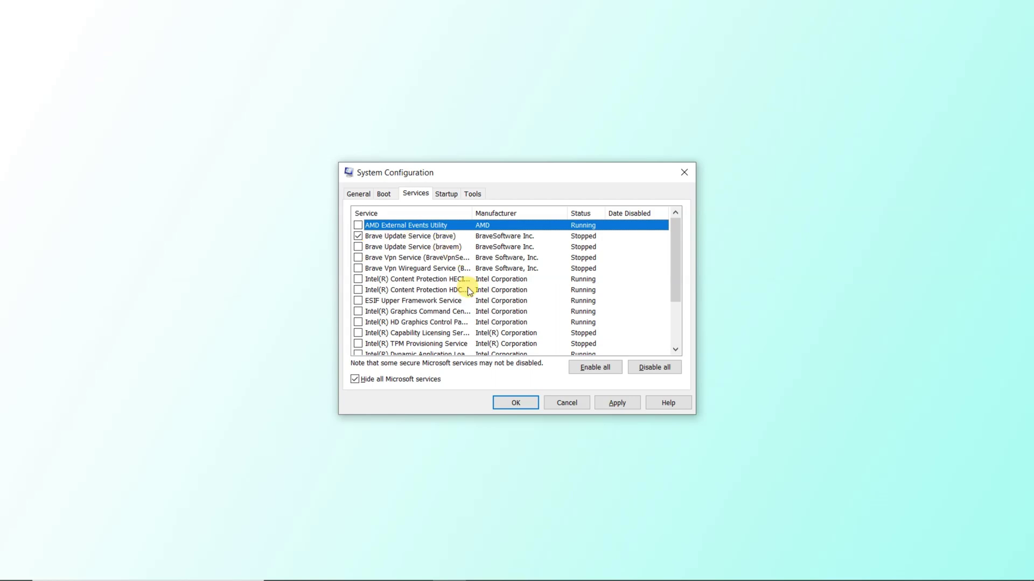
{"action": "scroll", "coordinate": [467, 289], "scroll_direction": "down", "scroll_amount": 2}
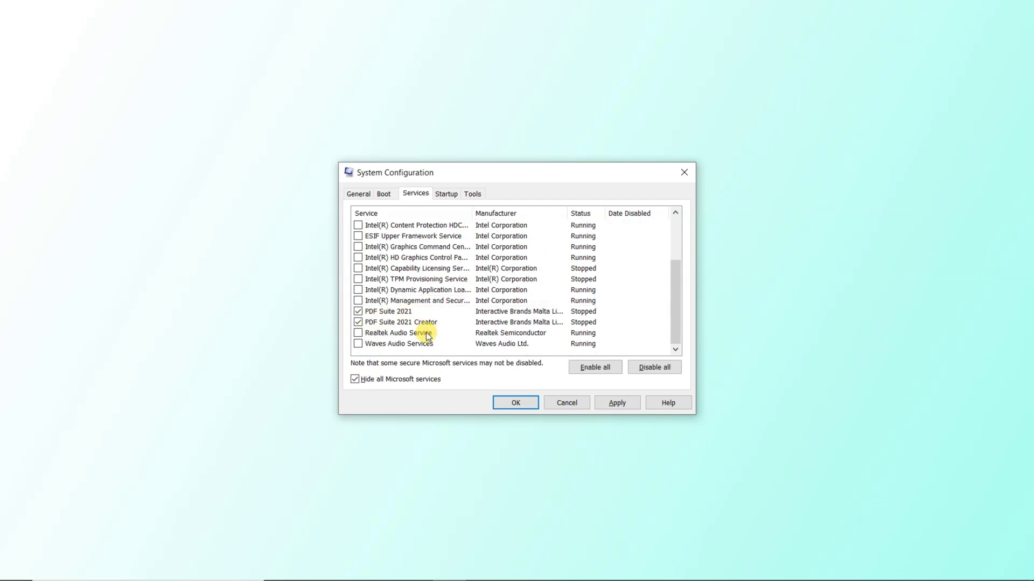
Step: Disable all the listed non-Microsoft services, apply the changes and exit System Configuration without restarting
{"action": "left_click", "coordinate": [664, 372]}
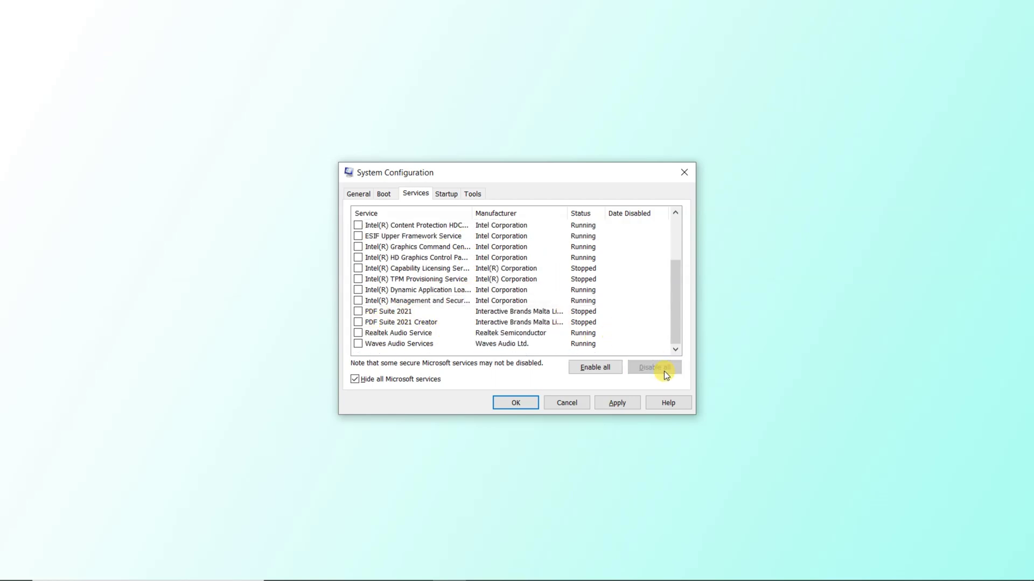
{"action": "left_click", "coordinate": [662, 370]}
{"action": "left_click", "coordinate": [632, 405]}
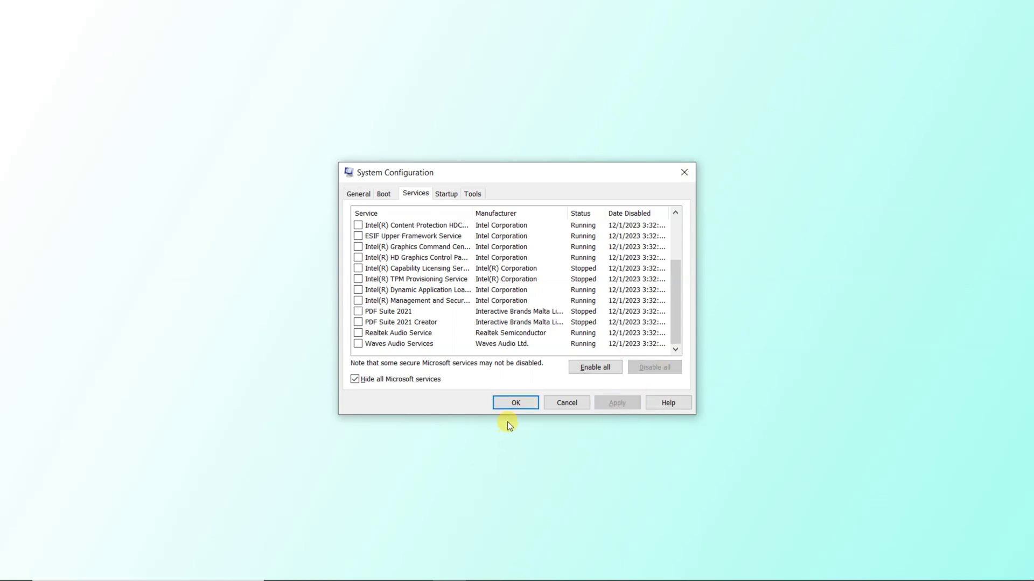
{"action": "left_click", "coordinate": [512, 404]}
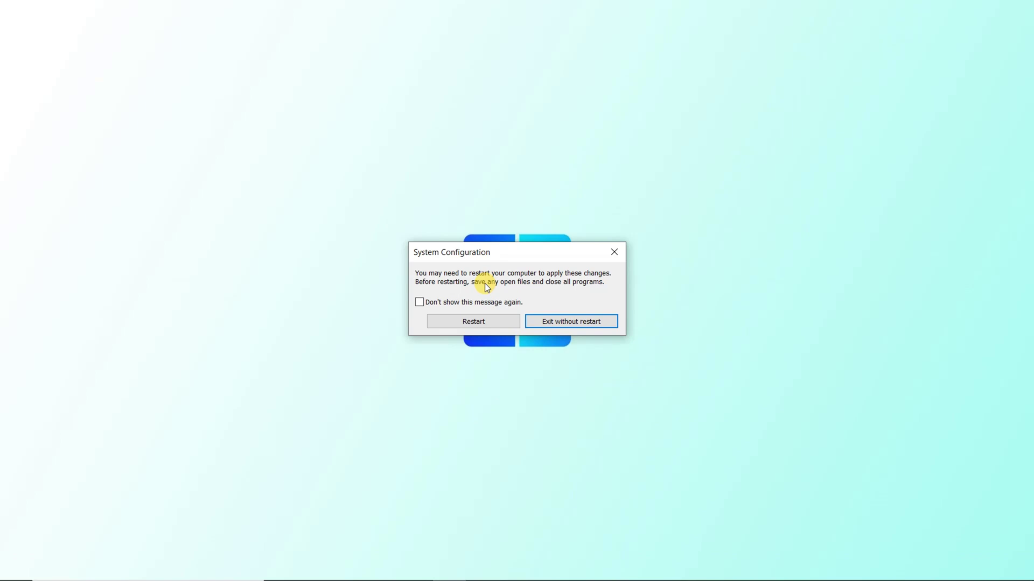
{"action": "left_click", "coordinate": [554, 326]}
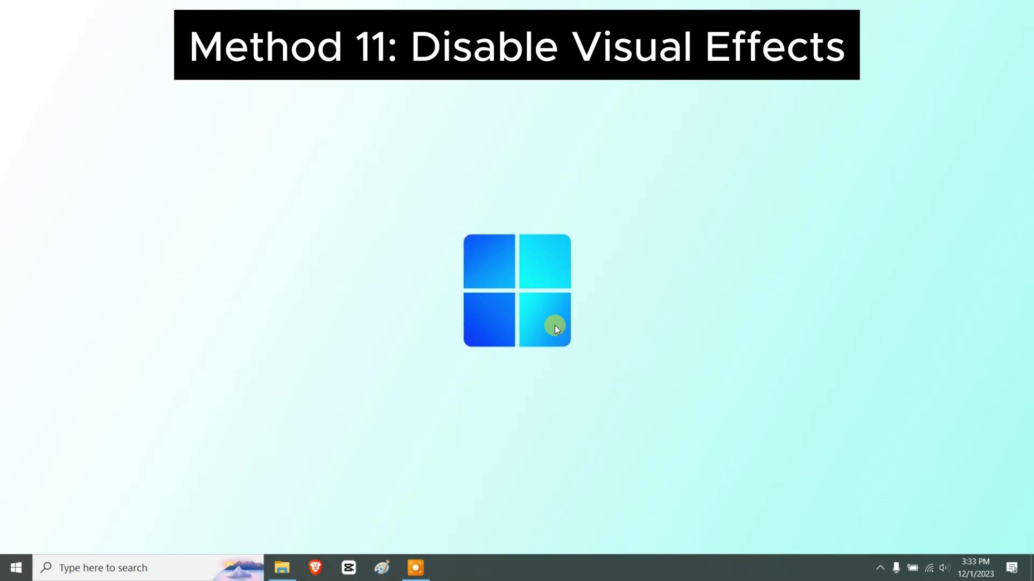
Step: Open System Properties with sysdm.cpl and show its advanced performance, user profile and startup settings
{"action": "key", "text": "super+r"}
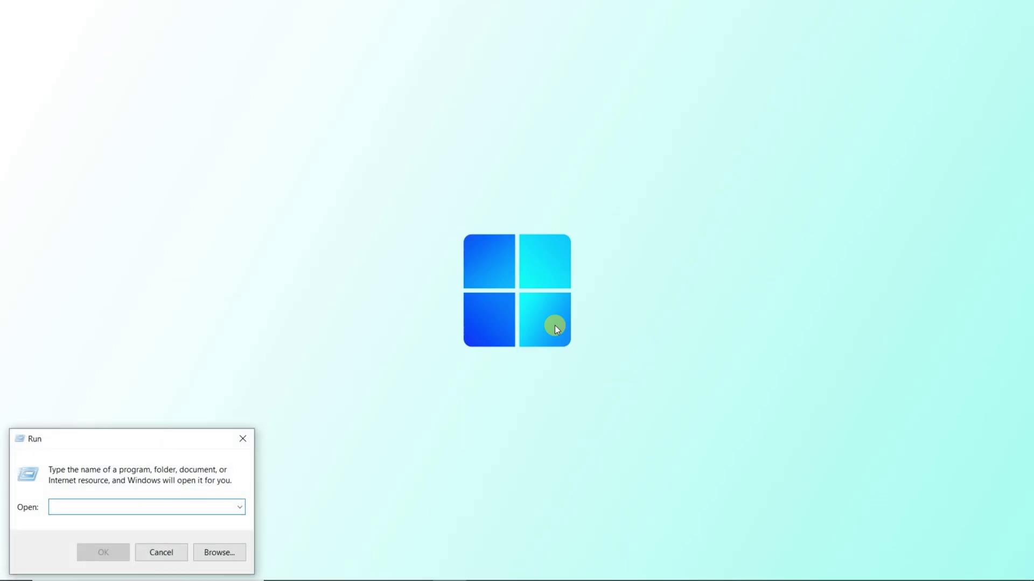
{"action": "type", "text": "sysdm.cpl"}
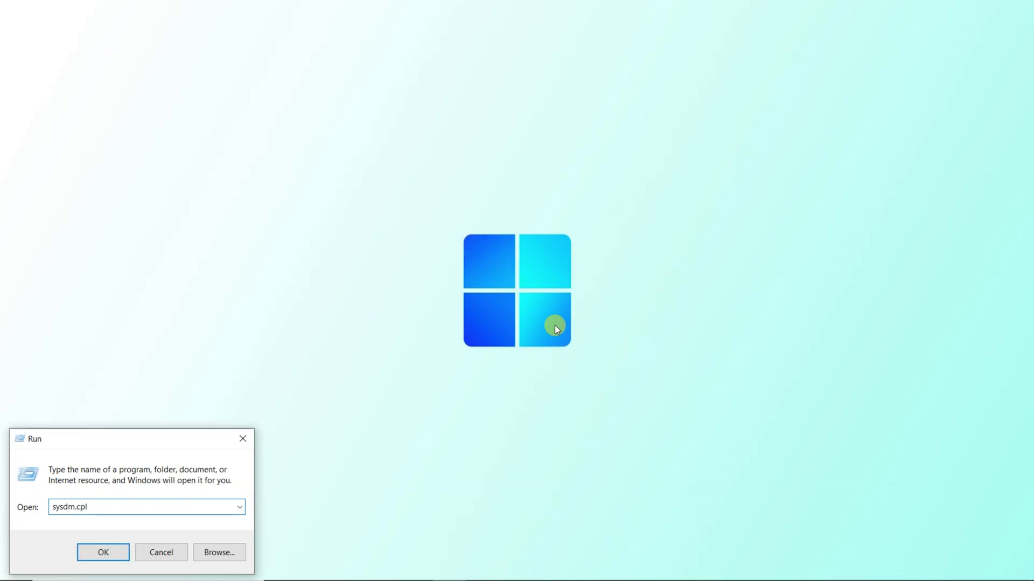
{"action": "key", "text": "Return"}
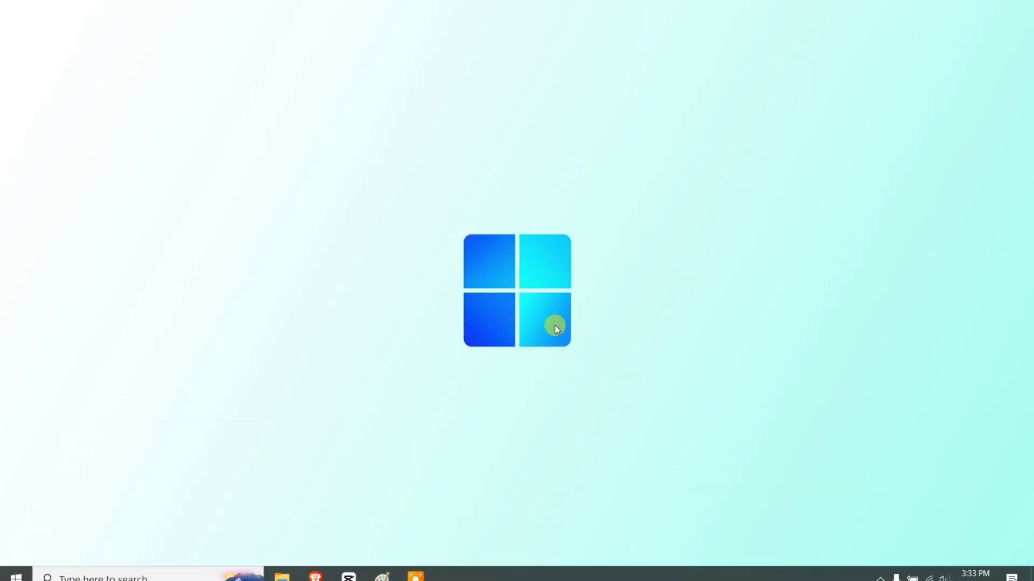
{"action": "left_click_drag", "start_coordinate": [145, 108], "coordinate": [289, 106]}
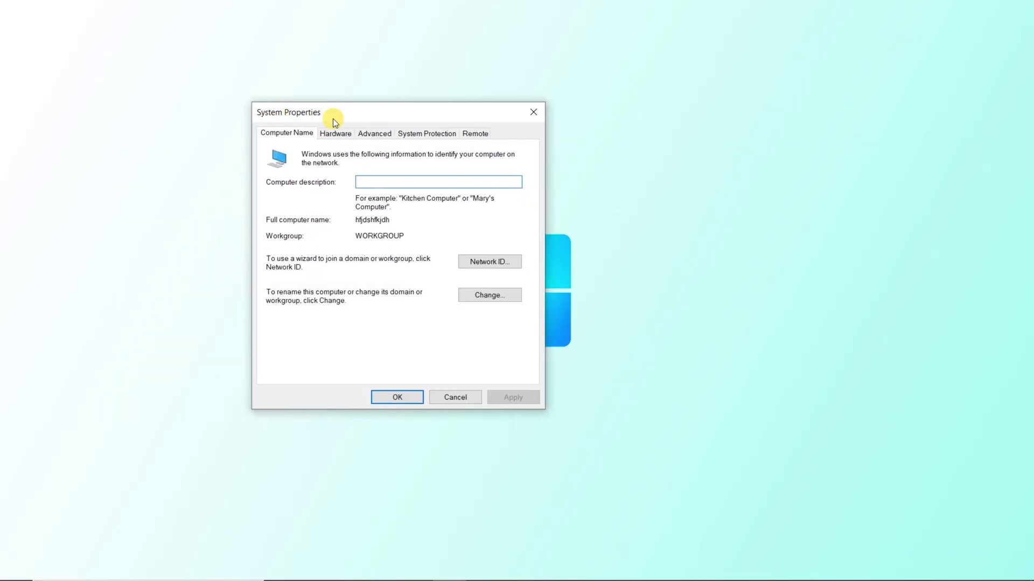
{"action": "left_click", "coordinate": [380, 138]}
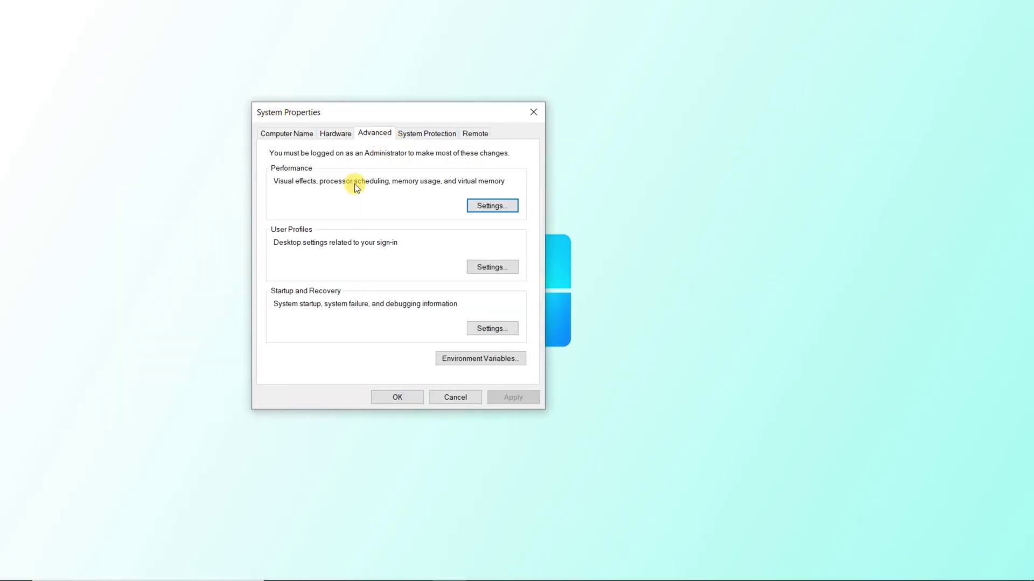
Step: Set the Windows visual effects to Adjust for best performance, apply the setting and close the performance and system dialogs
{"action": "left_click", "coordinate": [492, 207]}
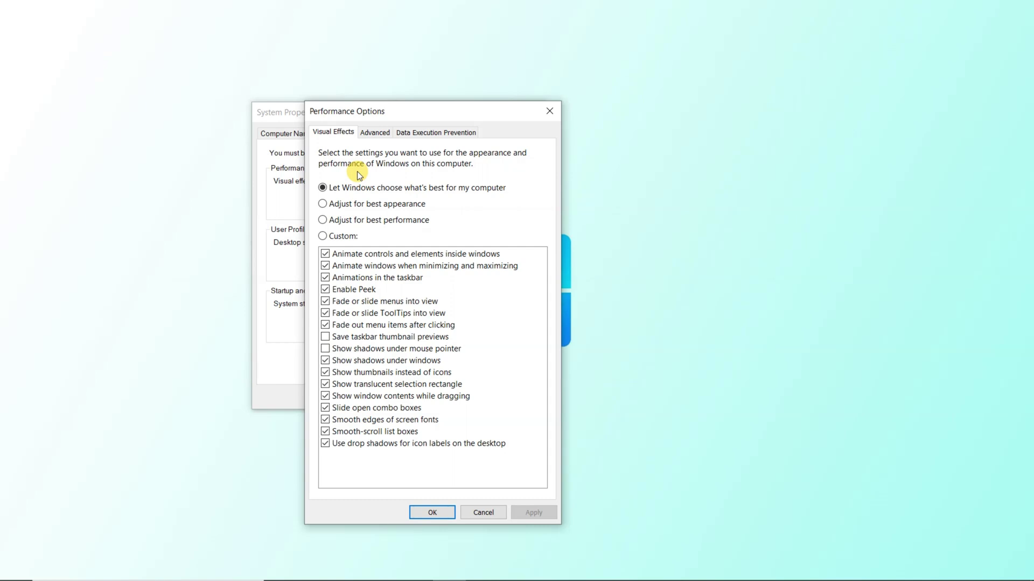
{"action": "left_click", "coordinate": [358, 224]}
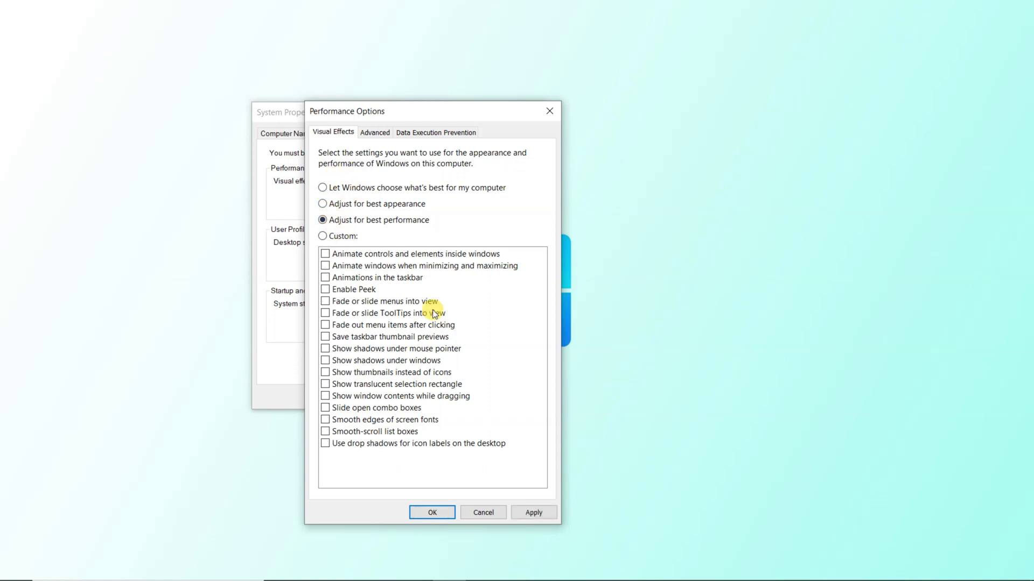
{"action": "left_click", "coordinate": [536, 512]}
{"action": "left_click", "coordinate": [442, 512]}
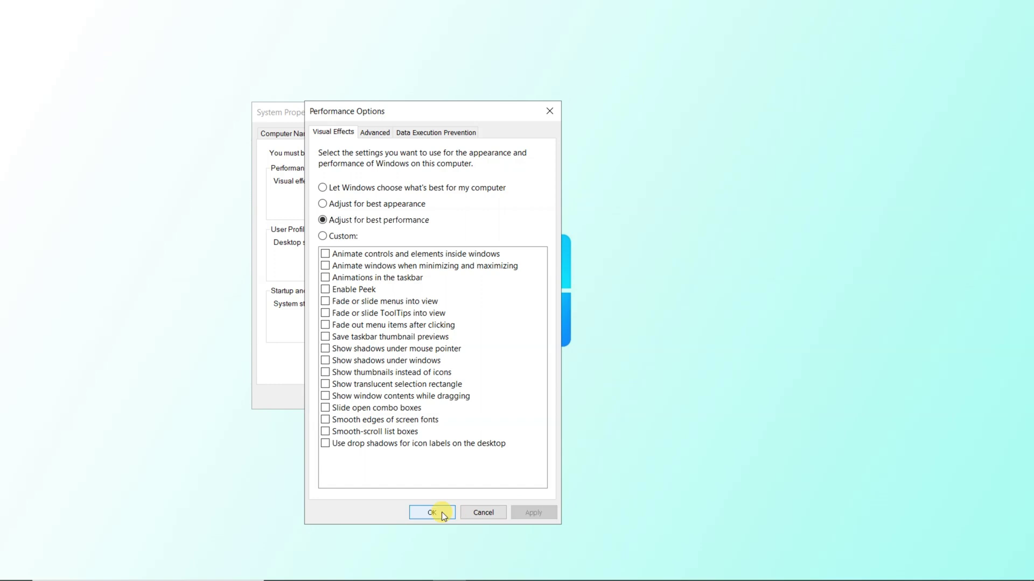
{"action": "left_click", "coordinate": [409, 397]}
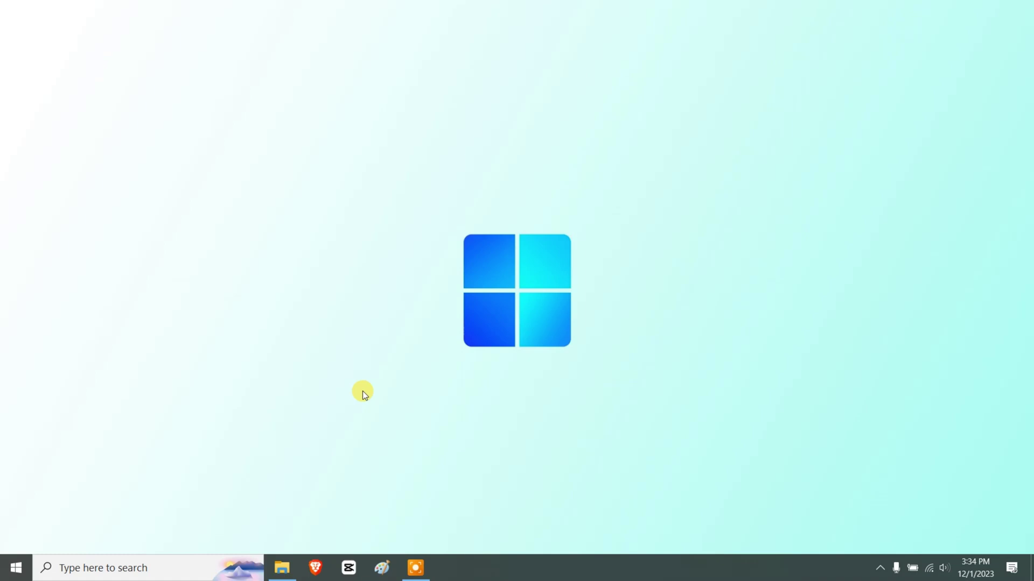
Step: Launch the System Information utility through the Run dialog
{"action": "key", "text": "super+r"}
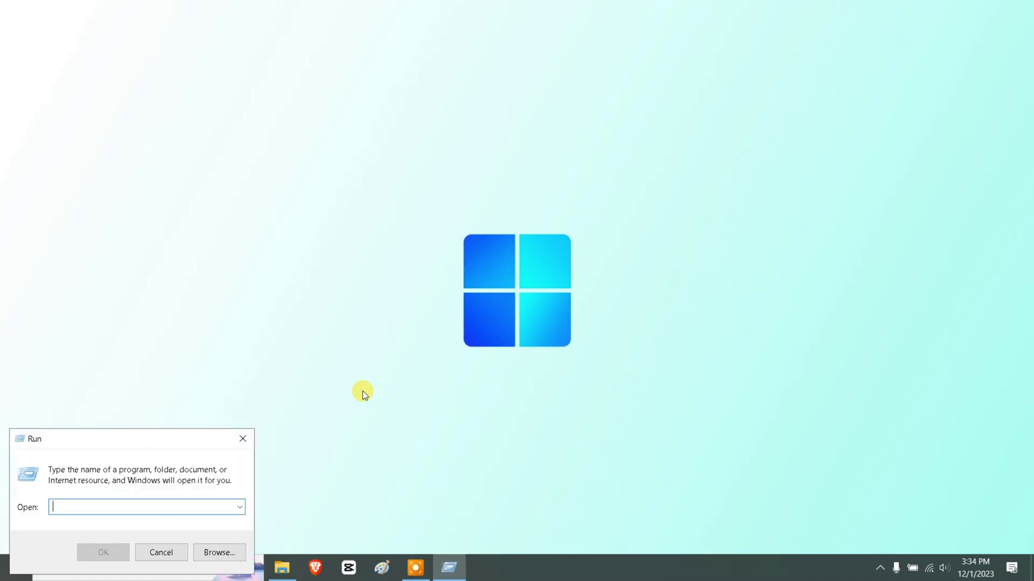
{"action": "type", "text": "m"}
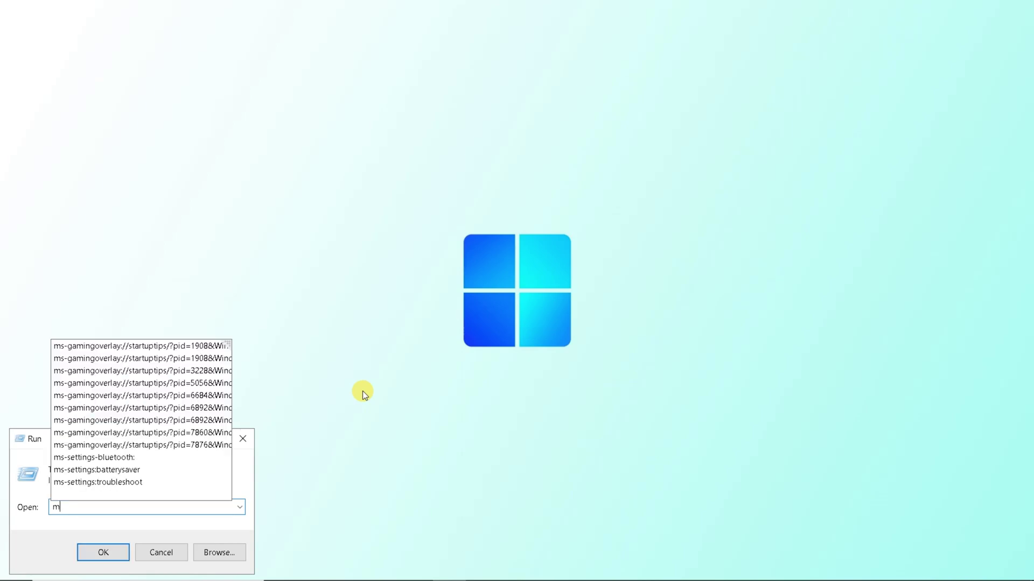
{"action": "type", "text": "sconfig"}
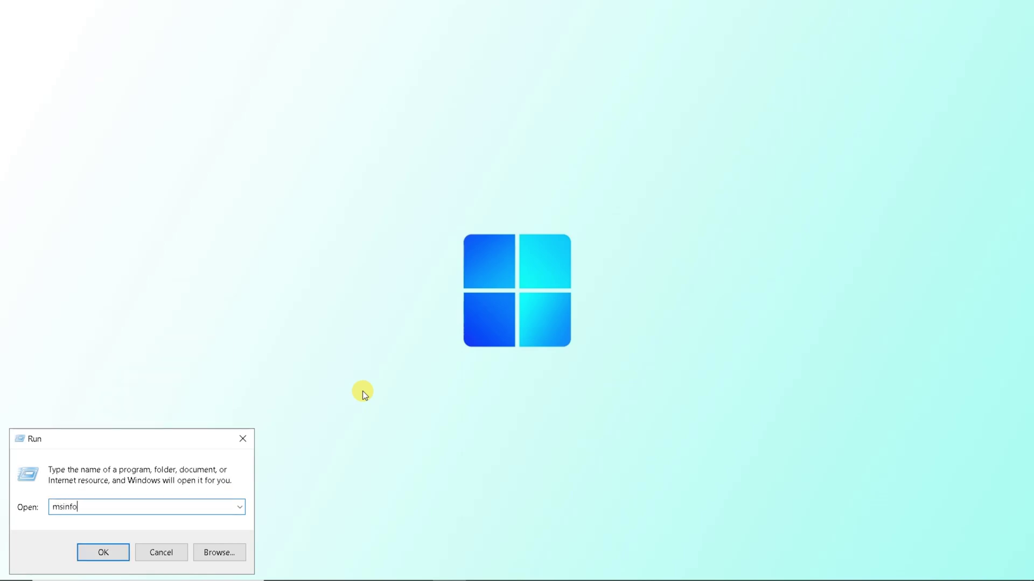
{"action": "key", "text": "Return"}
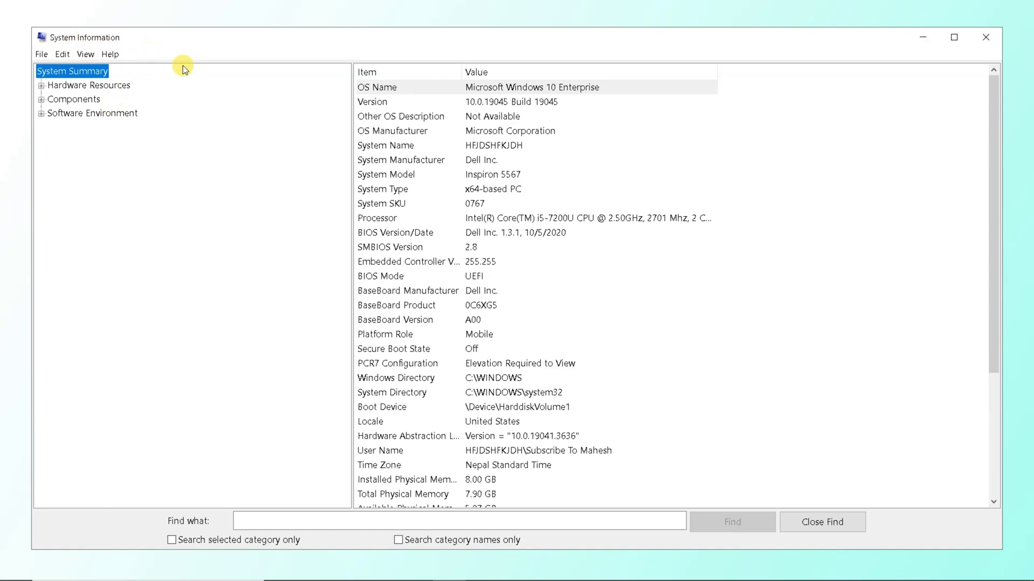
Step: Widen the Item column in the system summary and examine the installed physical memory (RAM) and total virtual memory entries
{"action": "scroll", "coordinate": [405, 283], "scroll_direction": "down", "scroll_amount": 4}
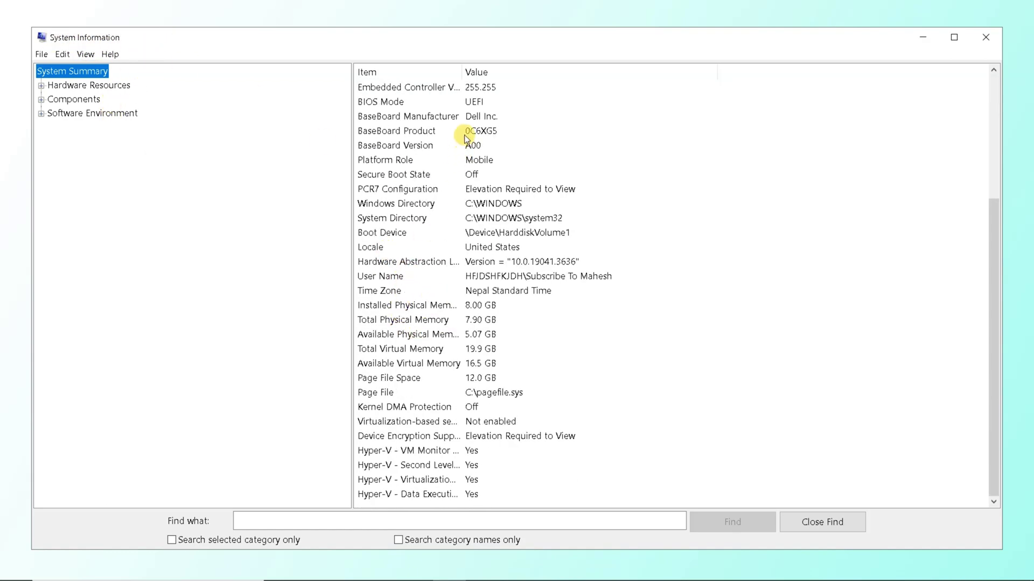
{"action": "double_click", "coordinate": [462, 72]}
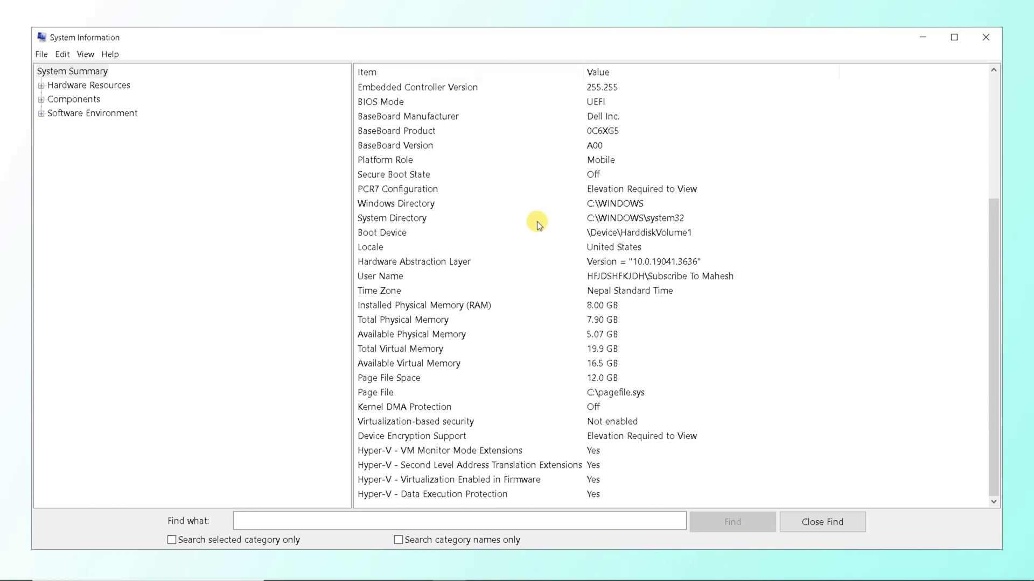
{"action": "left_click", "coordinate": [401, 305]}
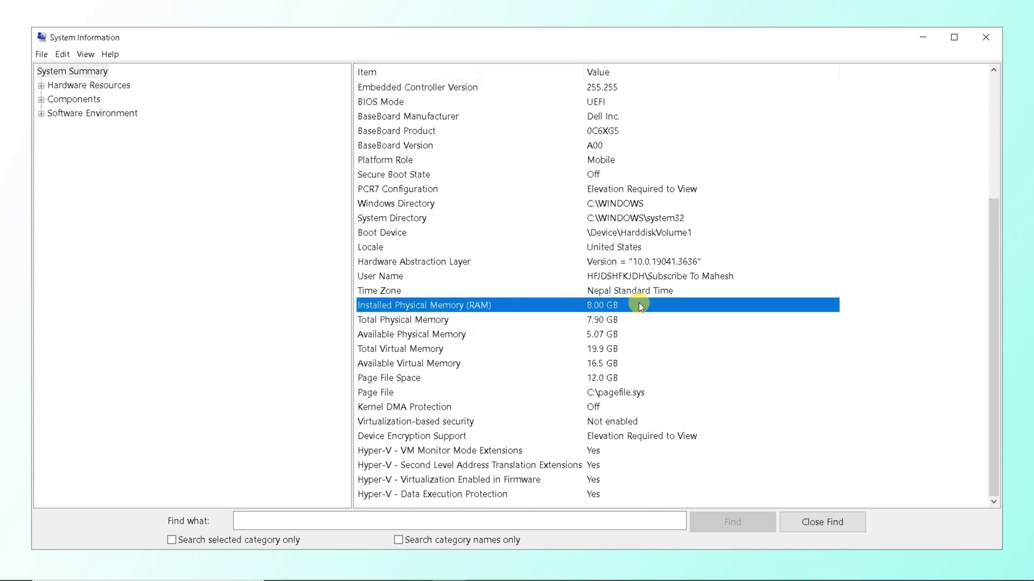
{"action": "key", "text": "Down"}
{"action": "key", "text": "Down"}
{"action": "key", "text": "Down"}
{"action": "left_click", "coordinate": [913, 37]}
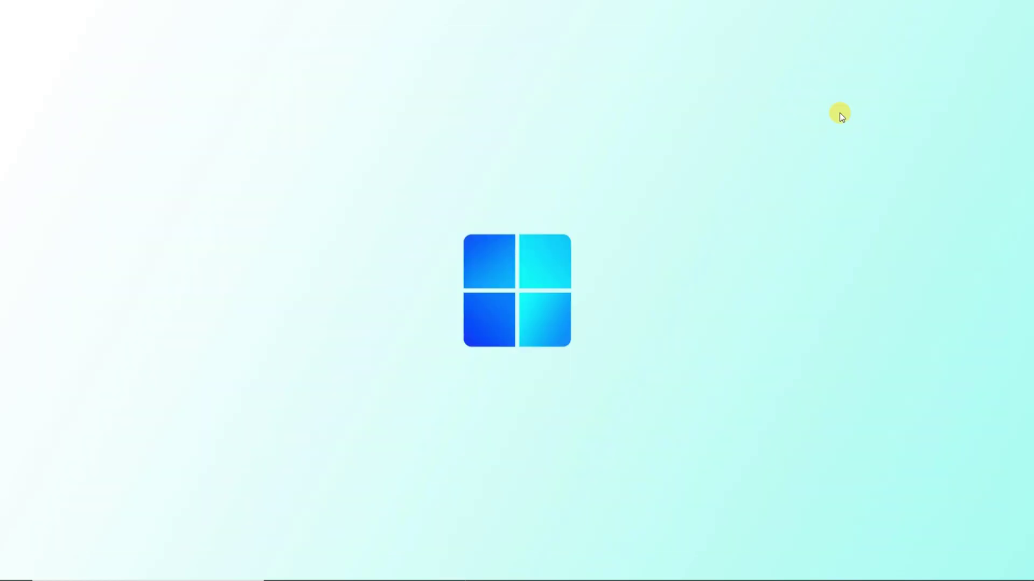
Step: Open the System & reserved storage details in Windows Settings and examine the space used by virtual memory
{"action": "key", "text": "super+i"}
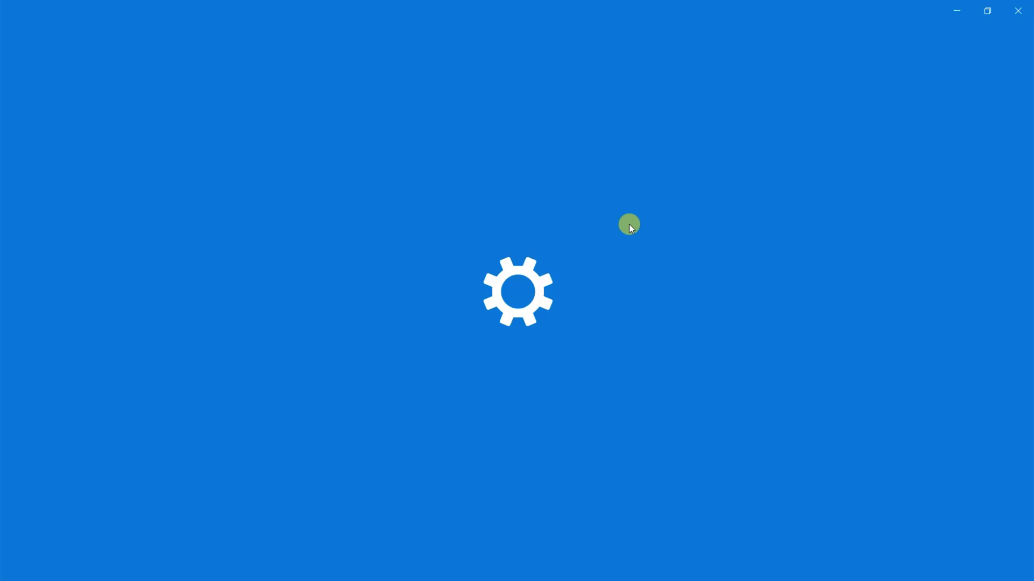
{"action": "left_click", "coordinate": [172, 177]}
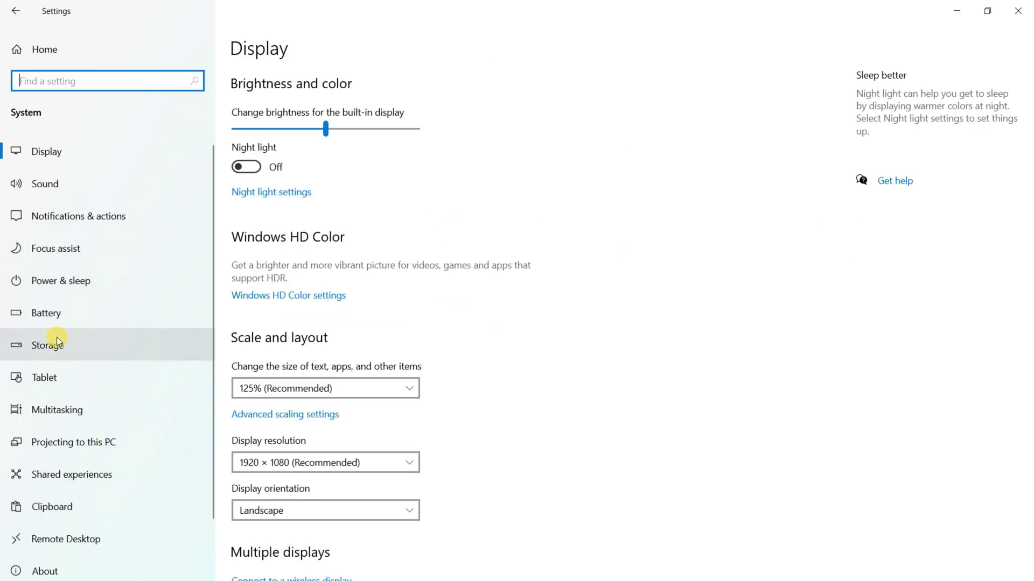
{"action": "left_click", "coordinate": [59, 348]}
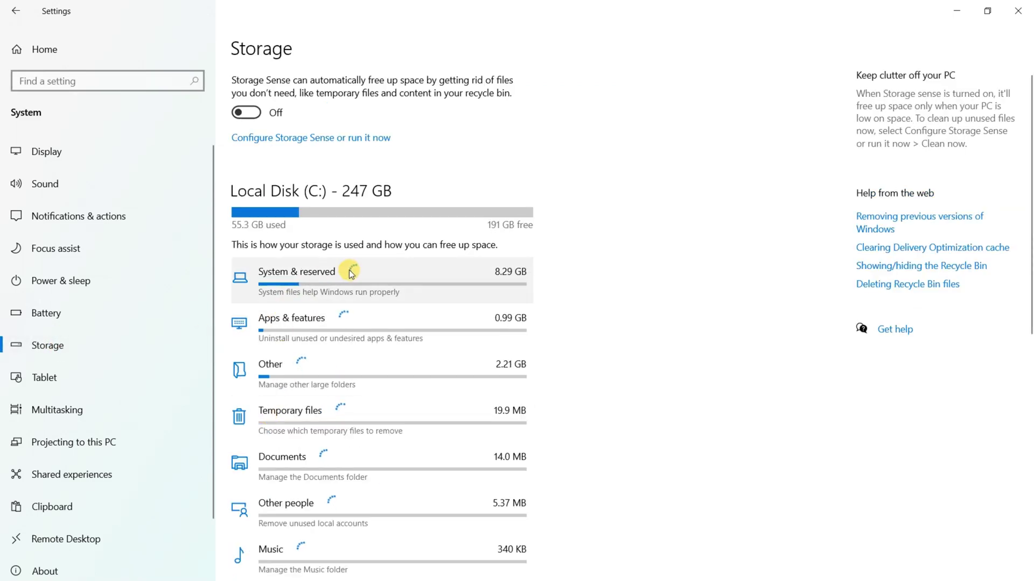
{"action": "left_click", "coordinate": [390, 270]}
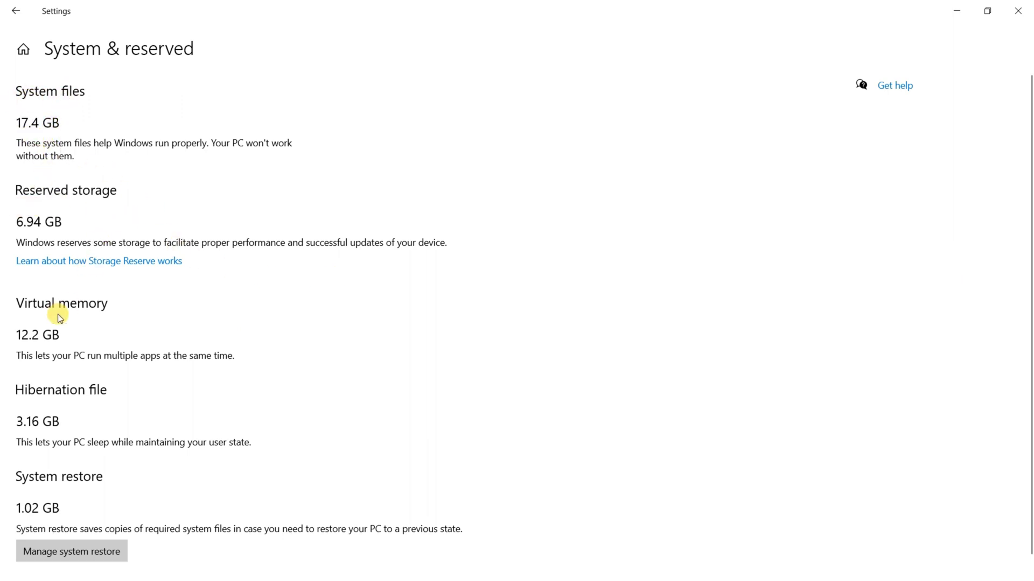
{"action": "scroll", "coordinate": [43, 338], "scroll_direction": "down", "scroll_amount": 1}
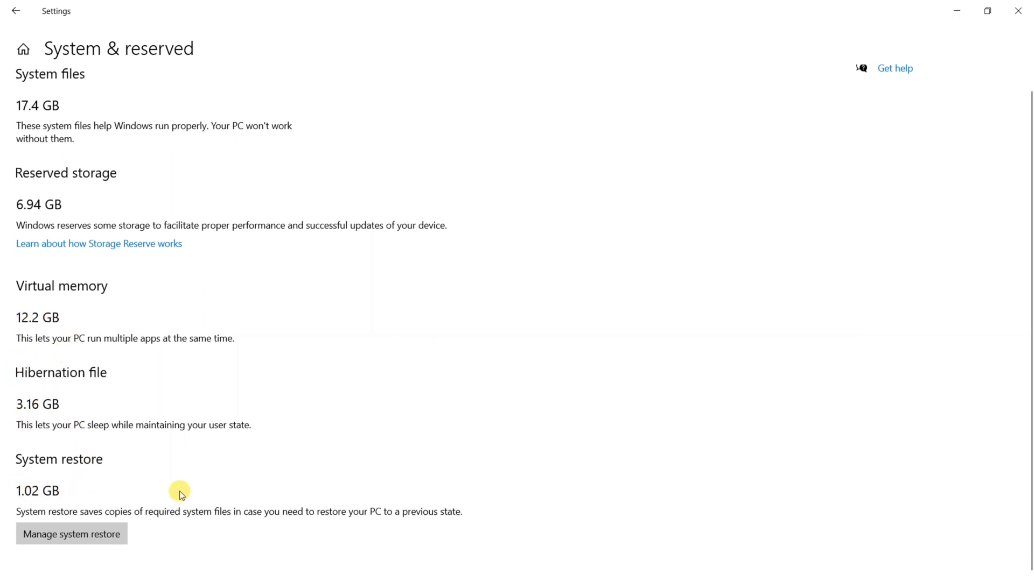
{"action": "scroll", "coordinate": [168, 485], "scroll_direction": "up", "scroll_amount": 1}
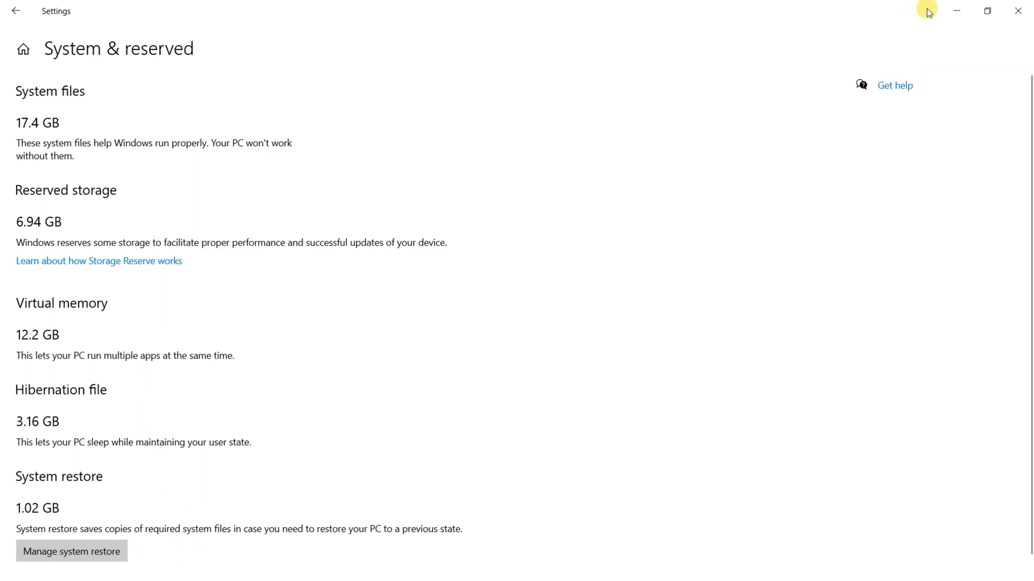
{"action": "left_click", "coordinate": [957, 12]}
Step: Return to System Information and check the Installed Physical Memory (RAM) entry
{"action": "left_click", "coordinate": [450, 570]}
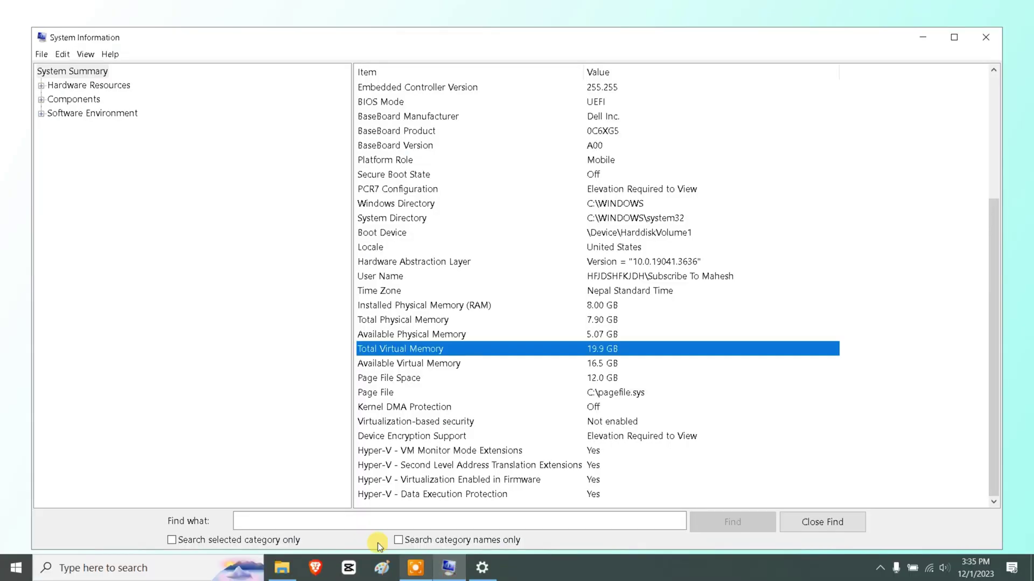
{"action": "left_click", "coordinate": [427, 306]}
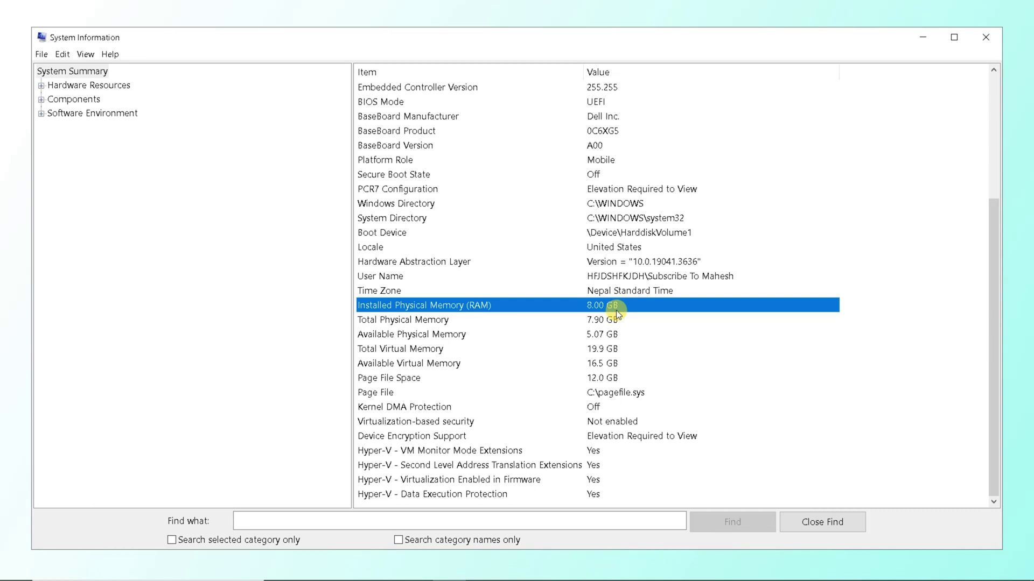
{"action": "left_click", "coordinate": [922, 37]}
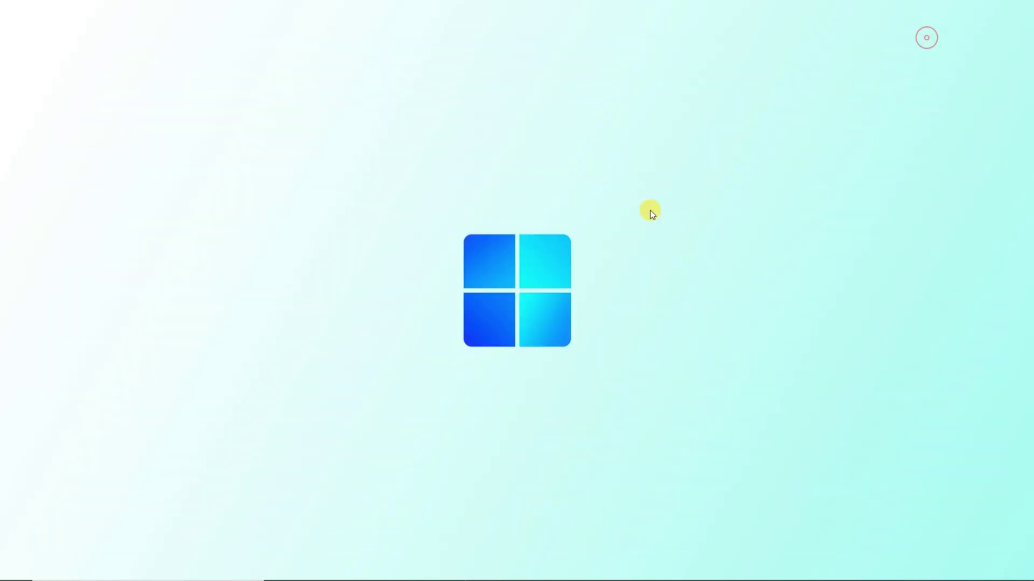
Step: Run sysdm.cpl and open the Virtual Memory settings from the advanced performance options
{"action": "key", "text": "super+r"}
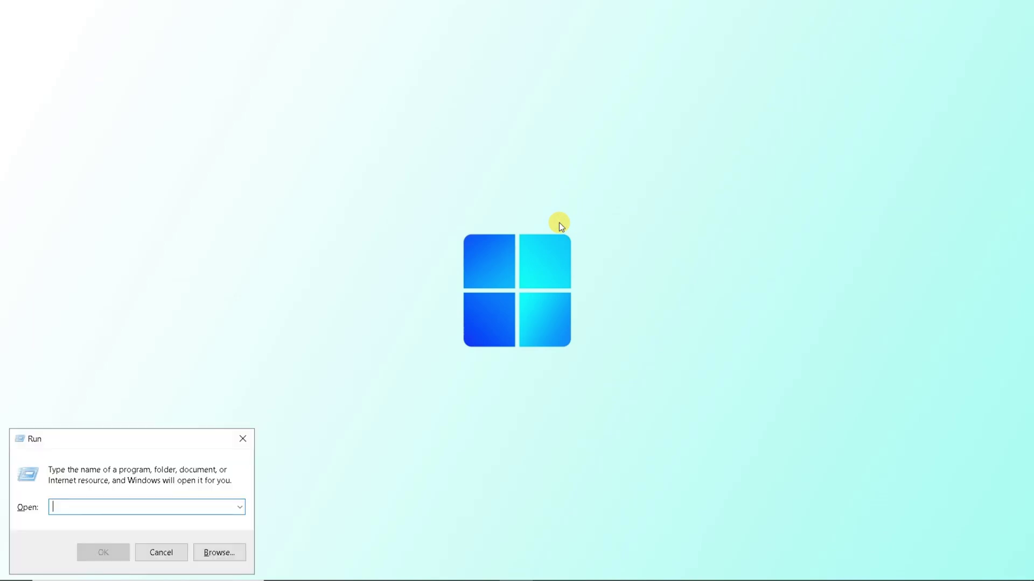
{"action": "type", "text": "sysdm."}
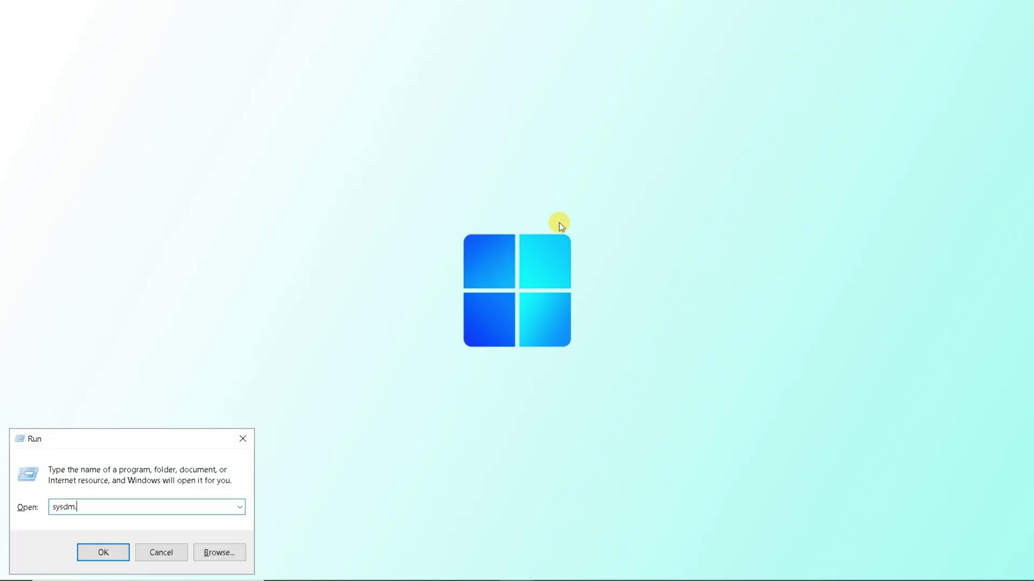
{"action": "type", "text": "cpl"}
{"action": "key", "text": "Return"}
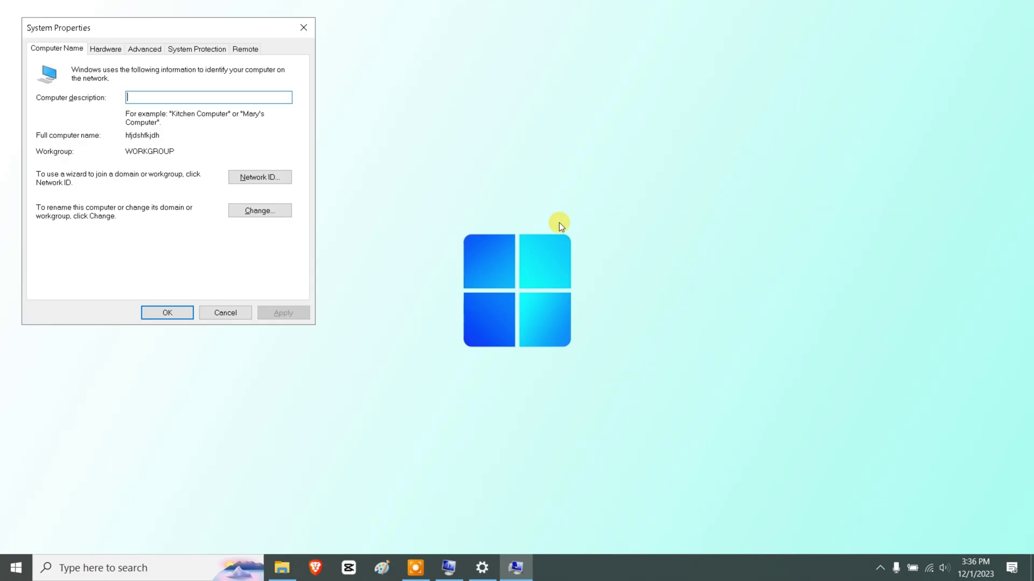
{"action": "left_click", "coordinate": [147, 49]}
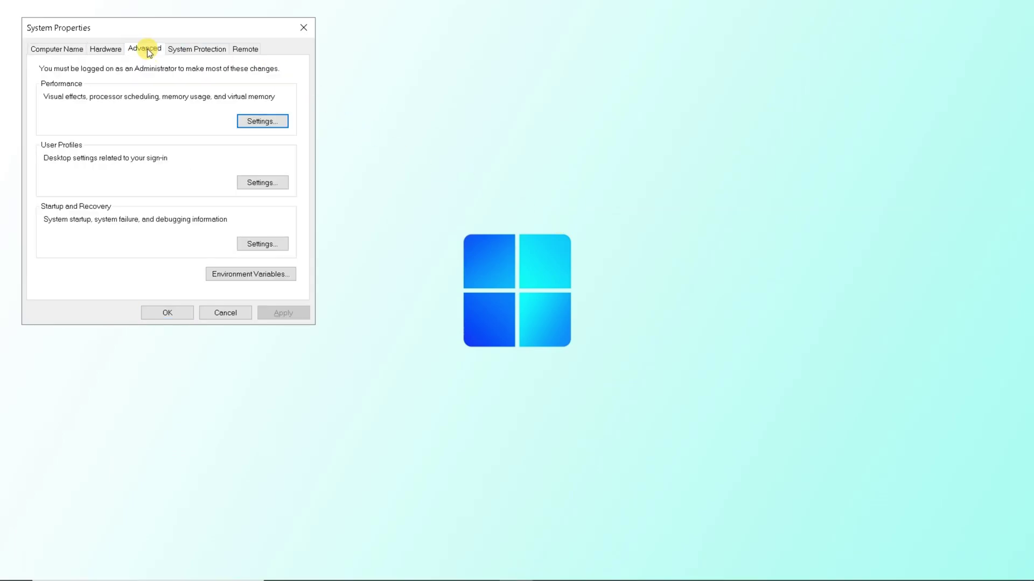
{"action": "left_click", "coordinate": [263, 122]}
{"action": "left_click", "coordinate": [113, 97]}
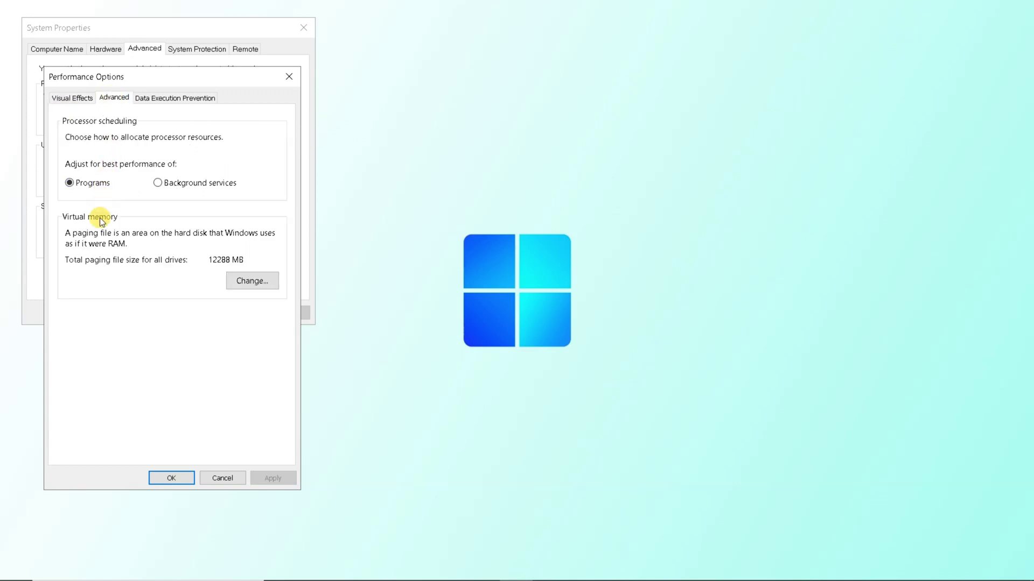
{"action": "left_click", "coordinate": [249, 286]}
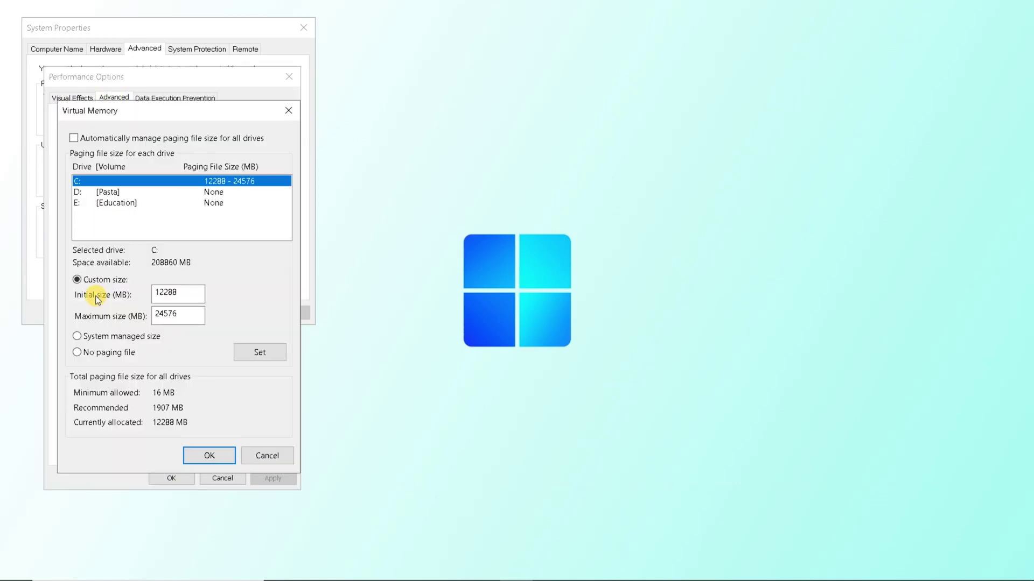
Step: Turn automatic paging file management on and off again, and review the custom initial and maximum sizes for drive C:
{"action": "left_click", "coordinate": [133, 85]}
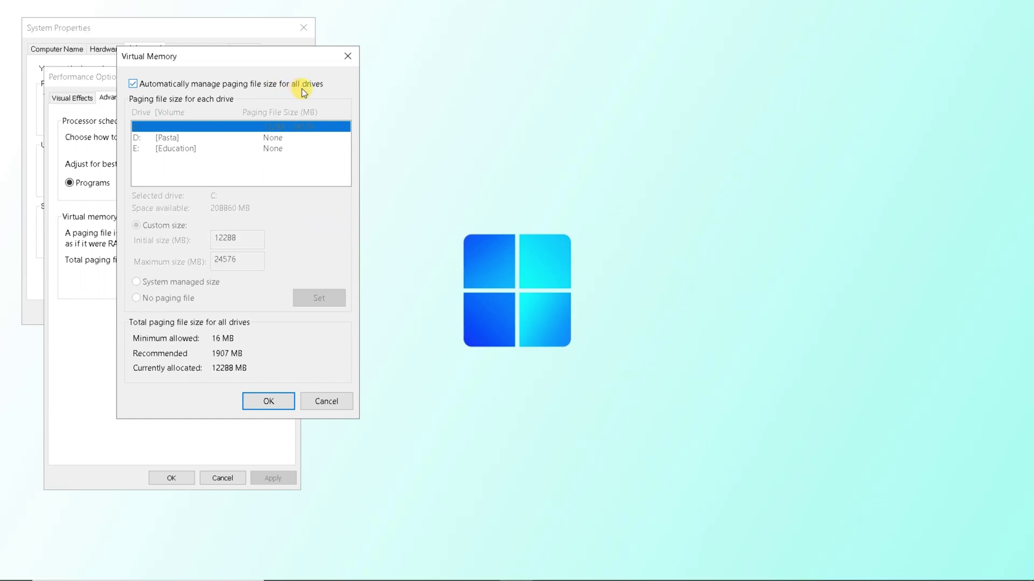
{"action": "left_click", "coordinate": [133, 85]}
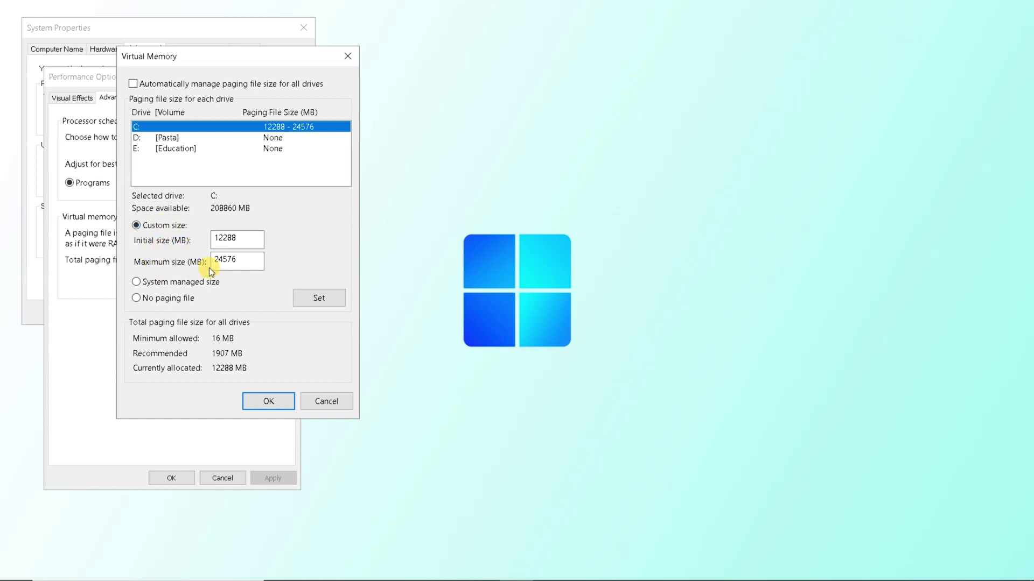
{"action": "left_click_drag", "start_coordinate": [224, 233], "coordinate": [203, 272]}
{"action": "left_click_drag", "start_coordinate": [260, 237], "coordinate": [216, 241]}
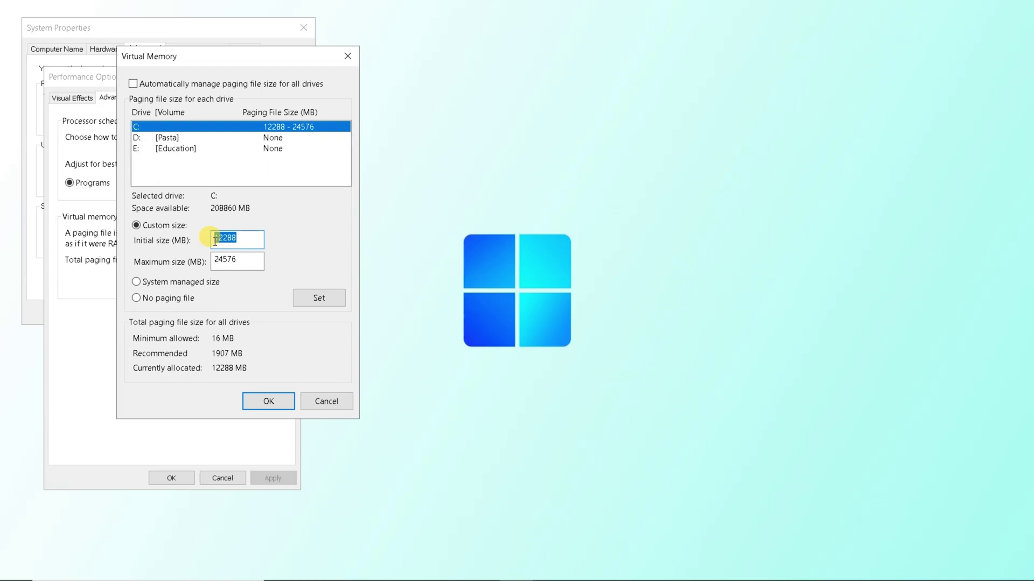
{"action": "left_click", "coordinate": [243, 263]}
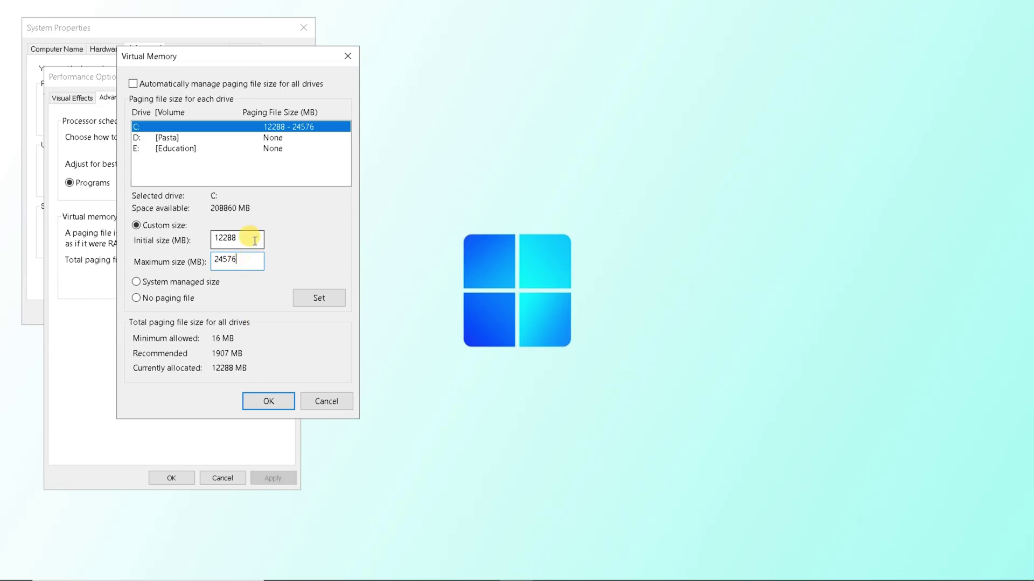
{"action": "left_click_drag", "start_coordinate": [253, 239], "coordinate": [214, 235]}
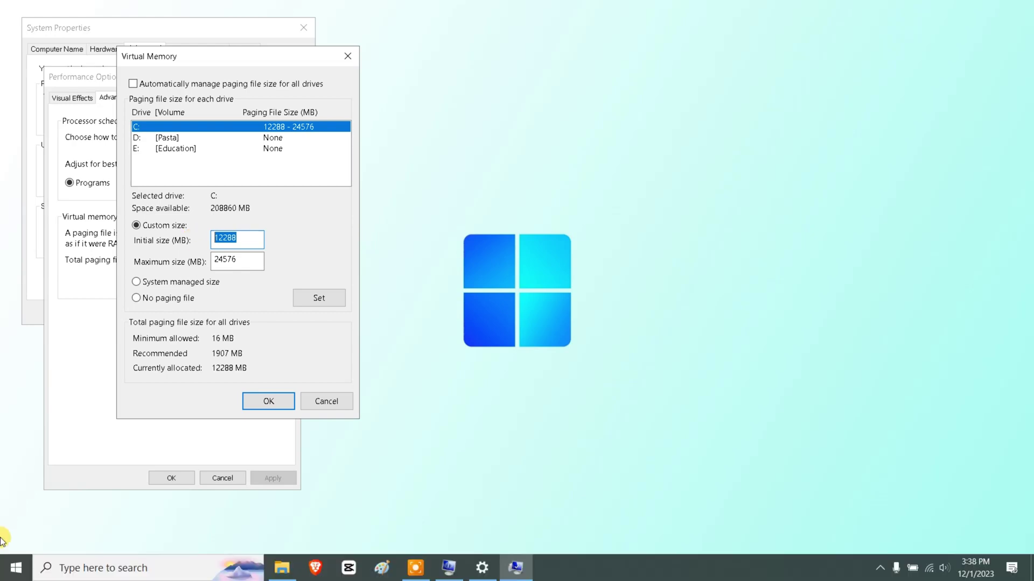
Step: Search Windows for Calculator and open the app
{"action": "left_click", "coordinate": [15, 568]}
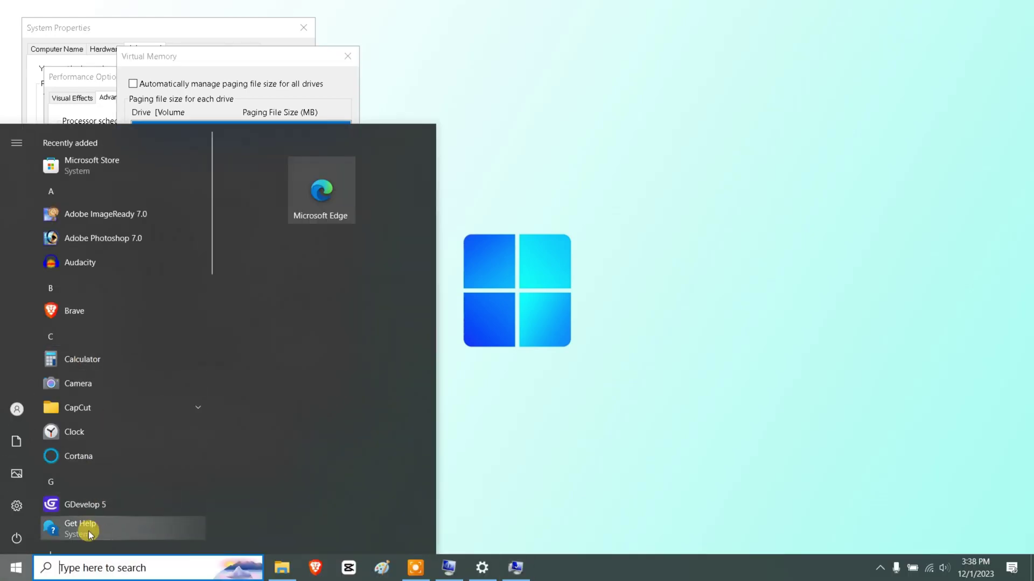
{"action": "left_click", "coordinate": [73, 568]}
{"action": "type", "text": "calcu"}
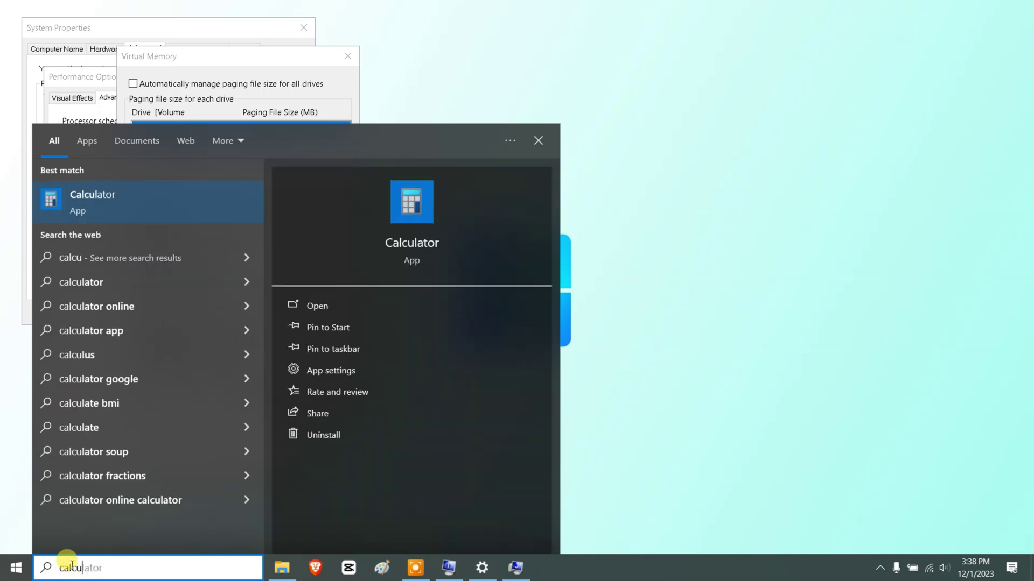
{"action": "left_click", "coordinate": [144, 210]}
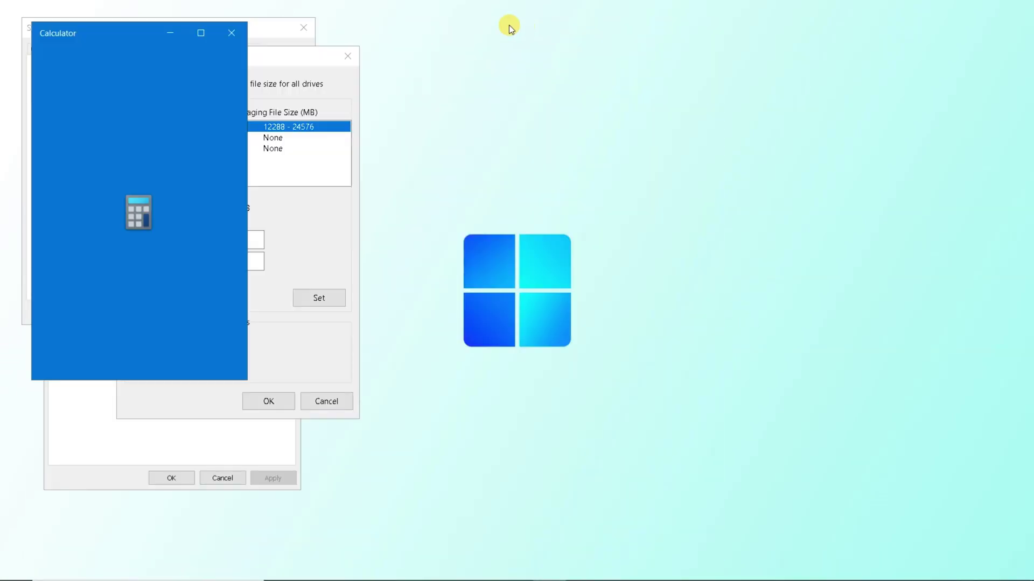
Step: Move the Calculator clear of the Virtual Memory dialog and calculate 8 × 1024 × 1.5 for the initial paging file size
{"action": "left_click_drag", "start_coordinate": [106, 31], "coordinate": [722, 35]}
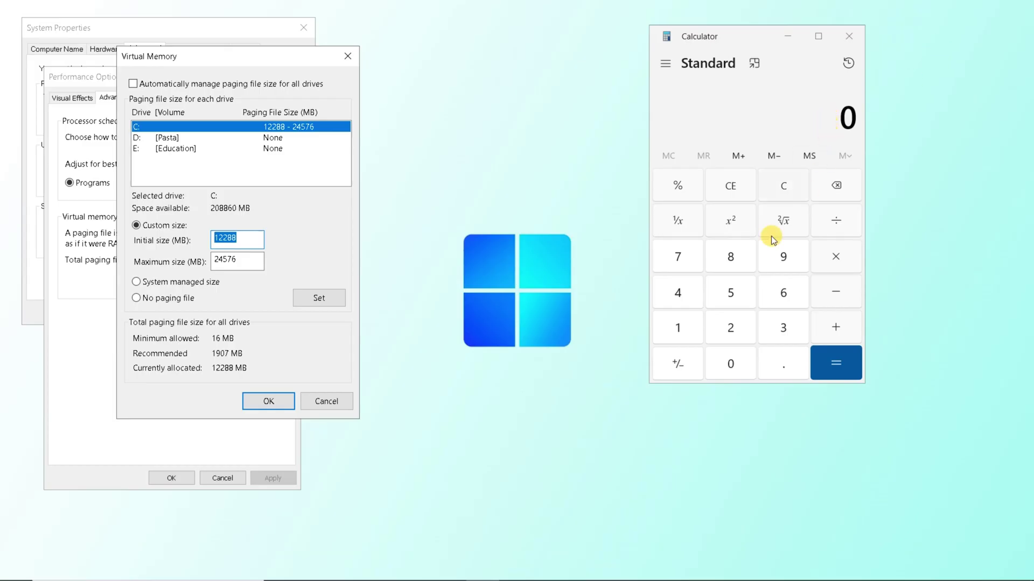
{"action": "left_click", "coordinate": [735, 257]}
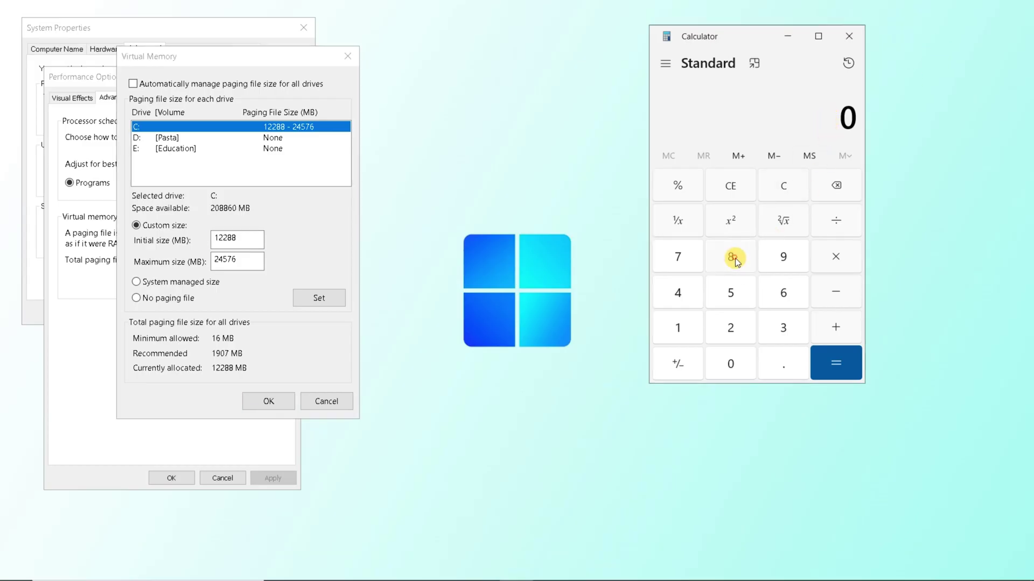
{"action": "left_click", "coordinate": [844, 257]}
{"action": "left_click", "coordinate": [693, 326]}
{"action": "left_click", "coordinate": [719, 361]}
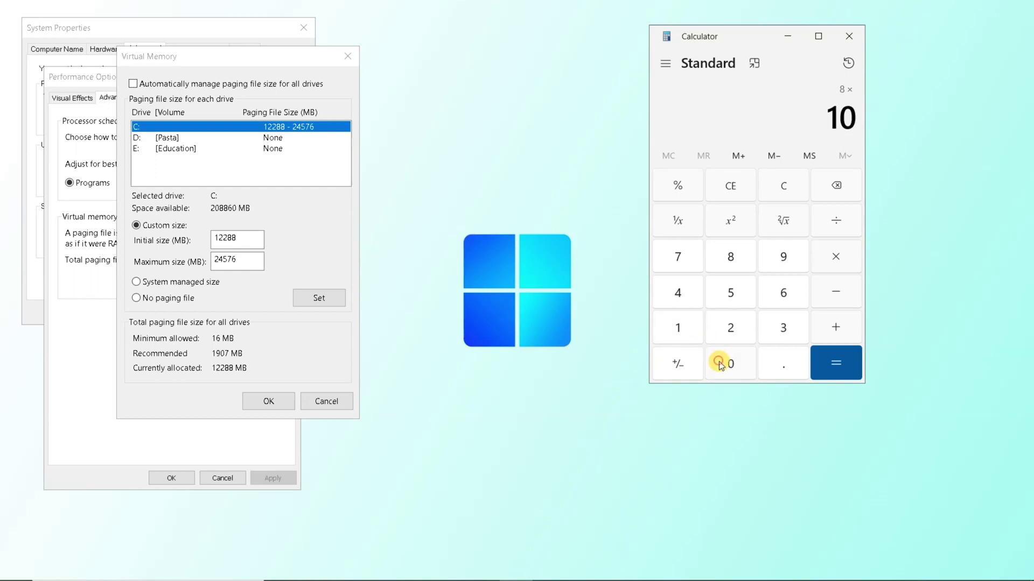
{"action": "left_click", "coordinate": [730, 331]}
{"action": "left_click", "coordinate": [685, 295]}
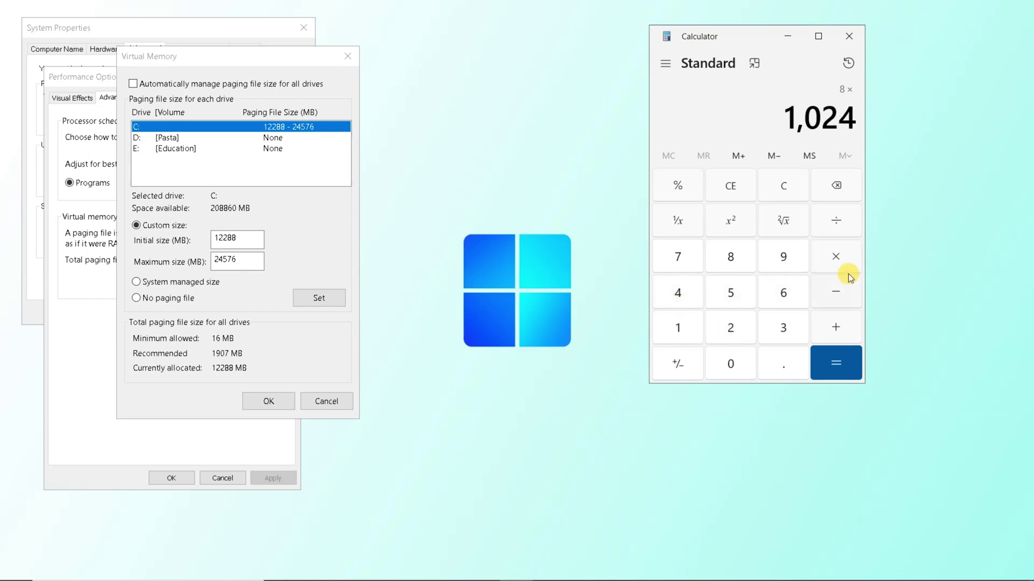
{"action": "left_click", "coordinate": [841, 256]}
{"action": "left_click", "coordinate": [685, 331]}
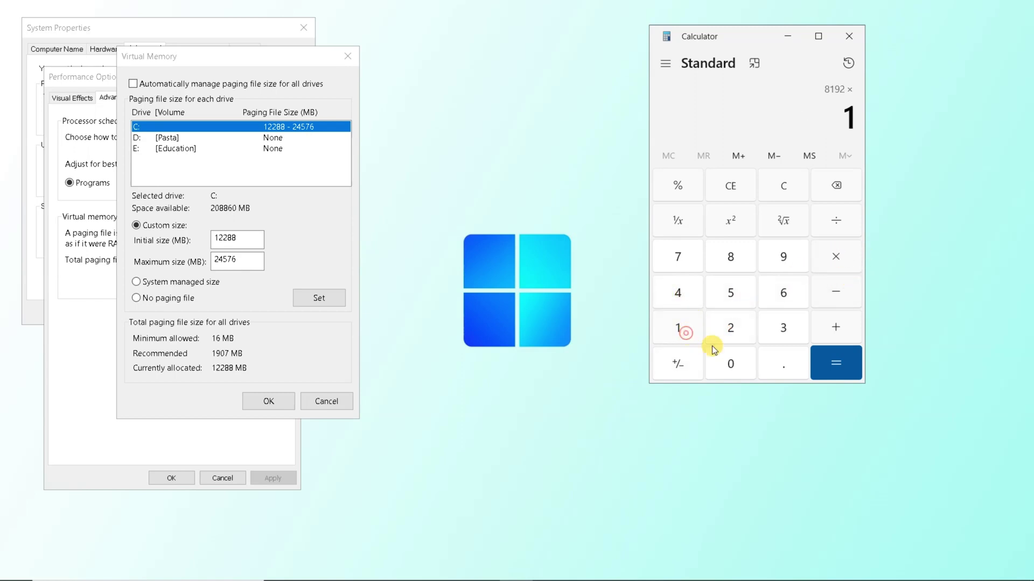
{"action": "left_click", "coordinate": [776, 371]}
{"action": "left_click", "coordinate": [731, 287]}
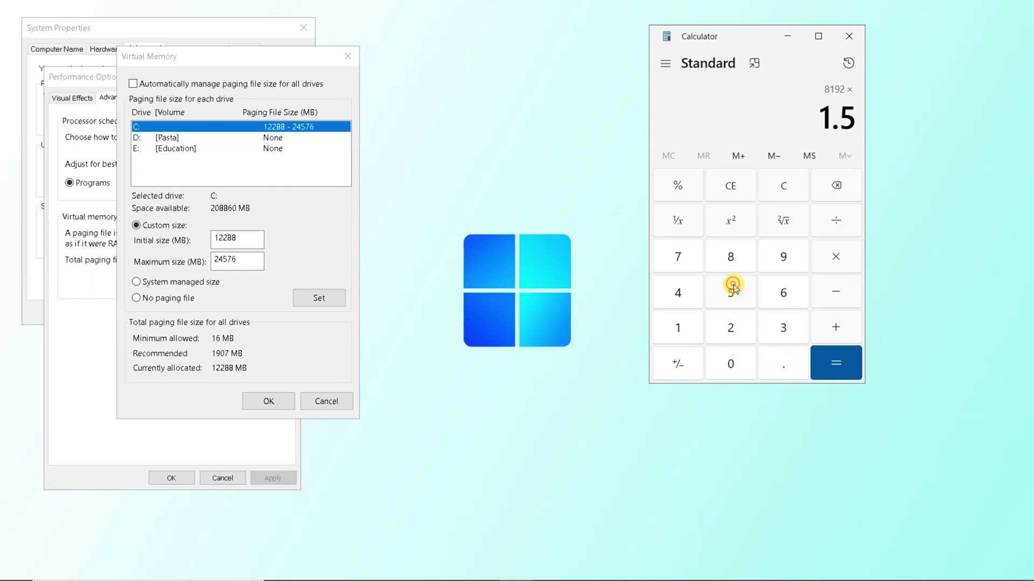
{"action": "left_click", "coordinate": [847, 372]}
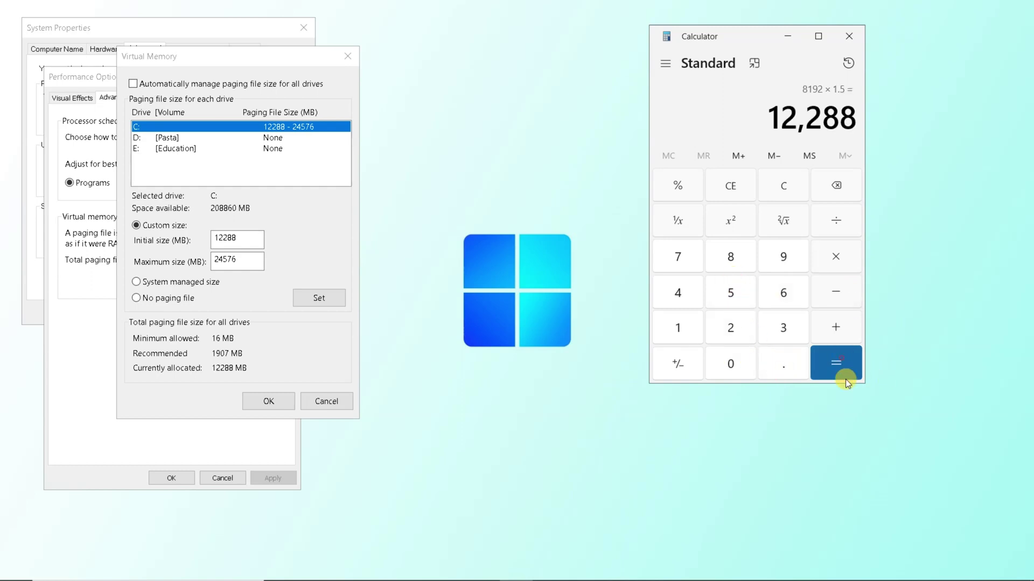
Step: Compare the calculated result with the custom initial size for drive C:, and check the maximum size entry
{"action": "left_click_drag", "start_coordinate": [764, 118], "coordinate": [839, 118]}
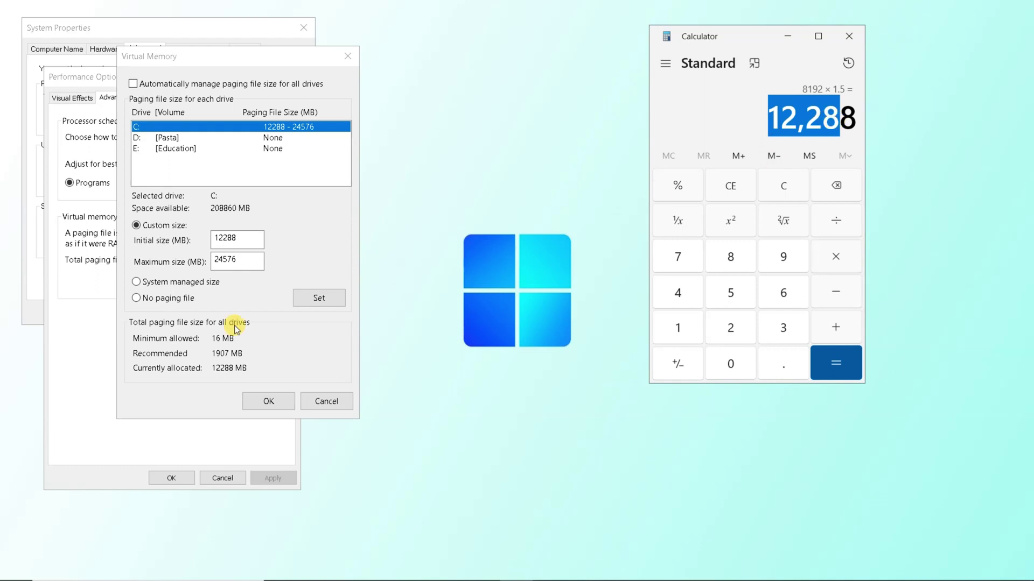
{"action": "double_click", "coordinate": [225, 238]}
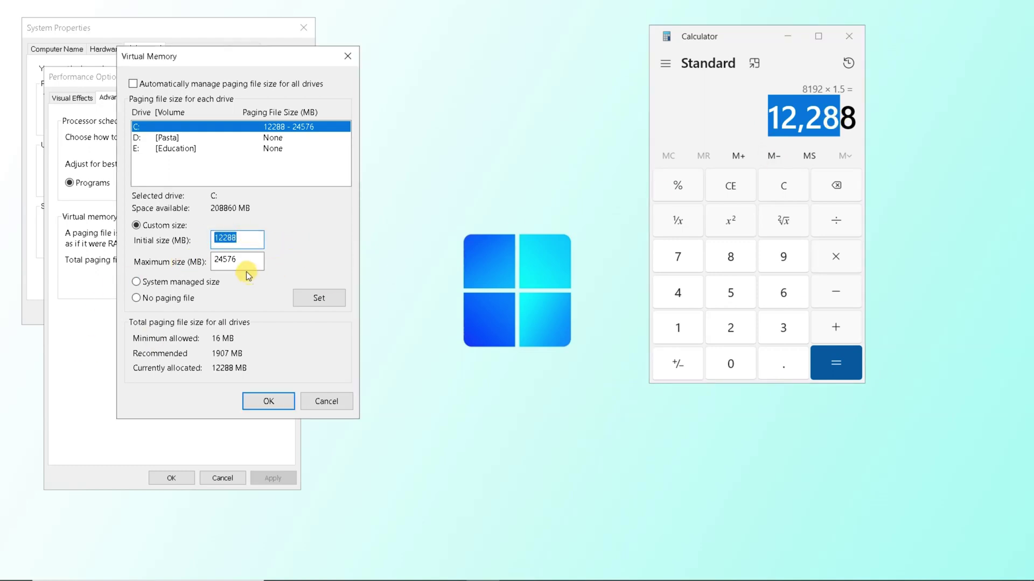
{"action": "left_click", "coordinate": [235, 260]}
{"action": "left_click_drag", "start_coordinate": [234, 257], "coordinate": [220, 257]}
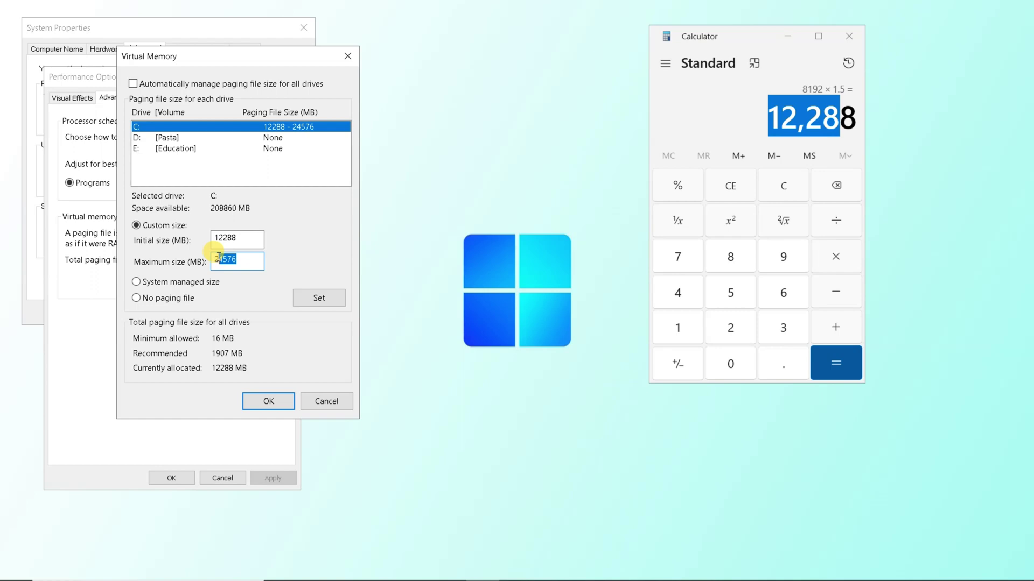
Step: Clear the Calculator and calculate 8 × 1024 × 3 for the maximum paging file size
{"action": "left_click", "coordinate": [782, 189]}
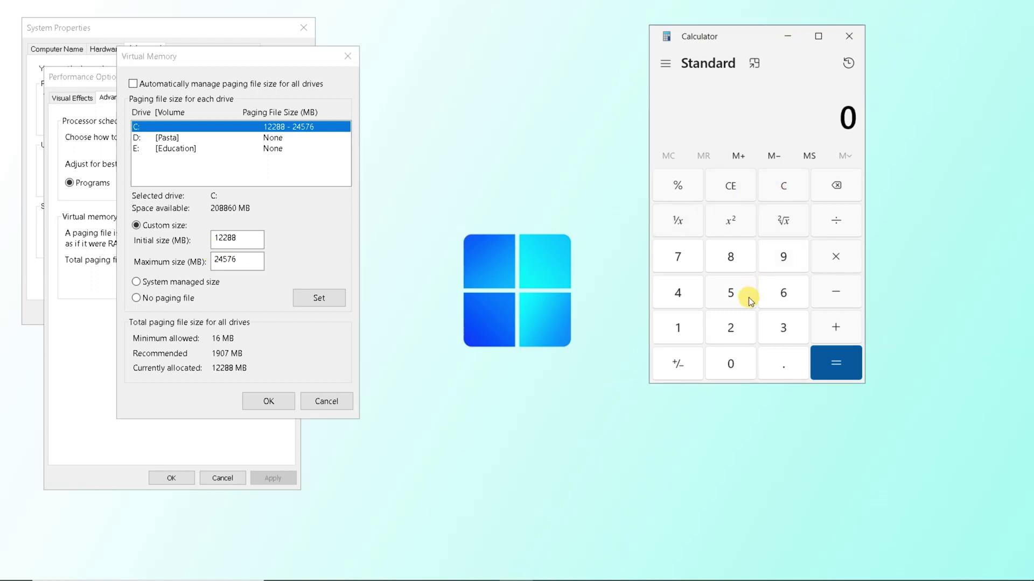
{"action": "left_click", "coordinate": [735, 257]}
{"action": "left_click", "coordinate": [834, 262]}
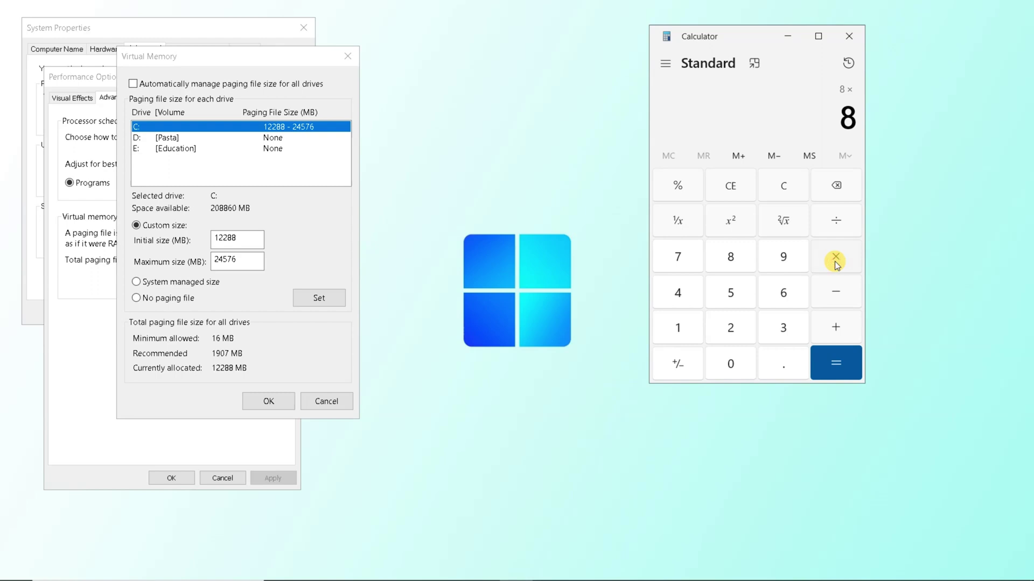
{"action": "left_click", "coordinate": [678, 330]}
{"action": "left_click", "coordinate": [731, 364]}
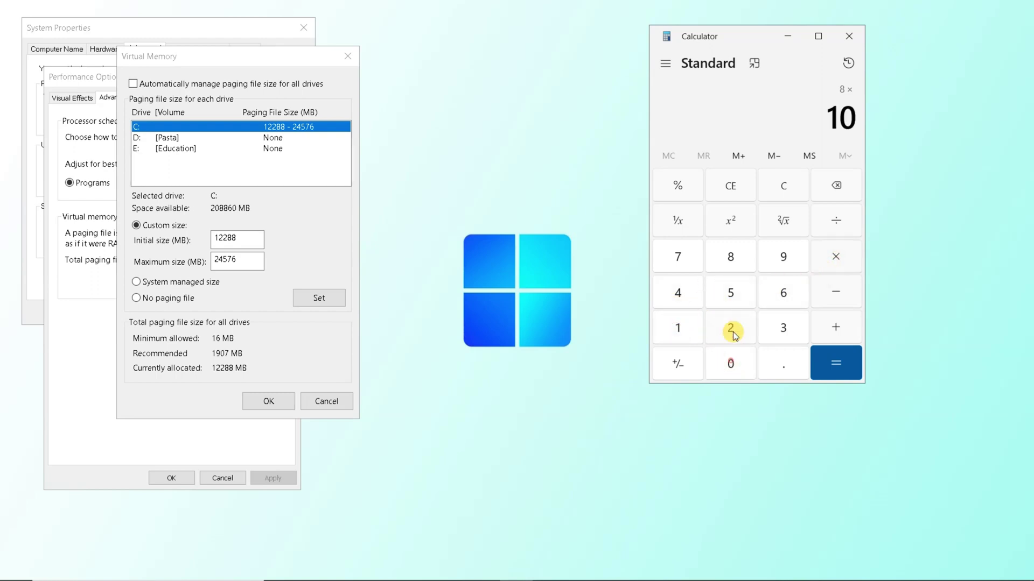
{"action": "left_click", "coordinate": [731, 330]}
{"action": "left_click", "coordinate": [683, 285]}
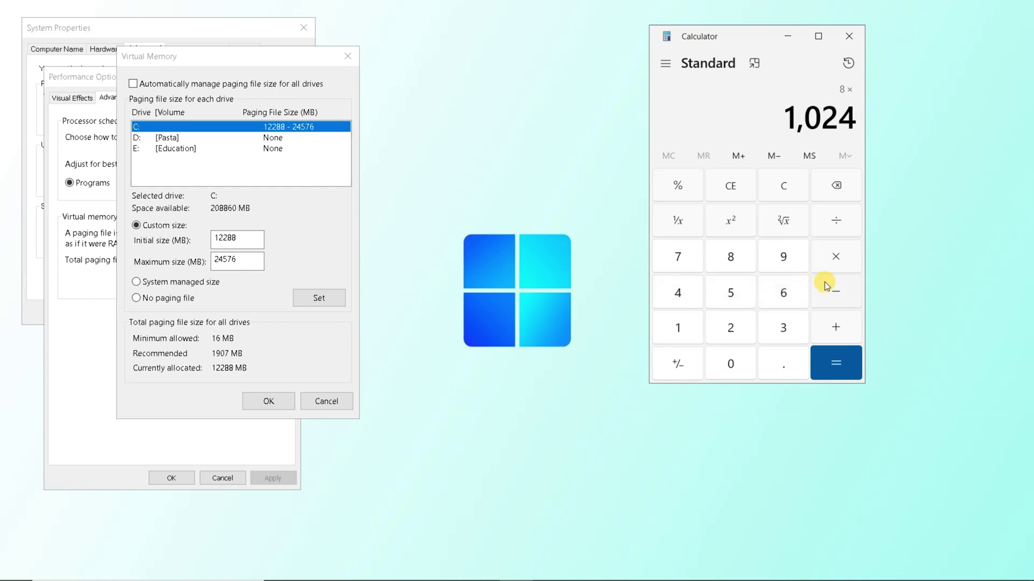
{"action": "left_click", "coordinate": [841, 259]}
{"action": "left_click", "coordinate": [786, 331]}
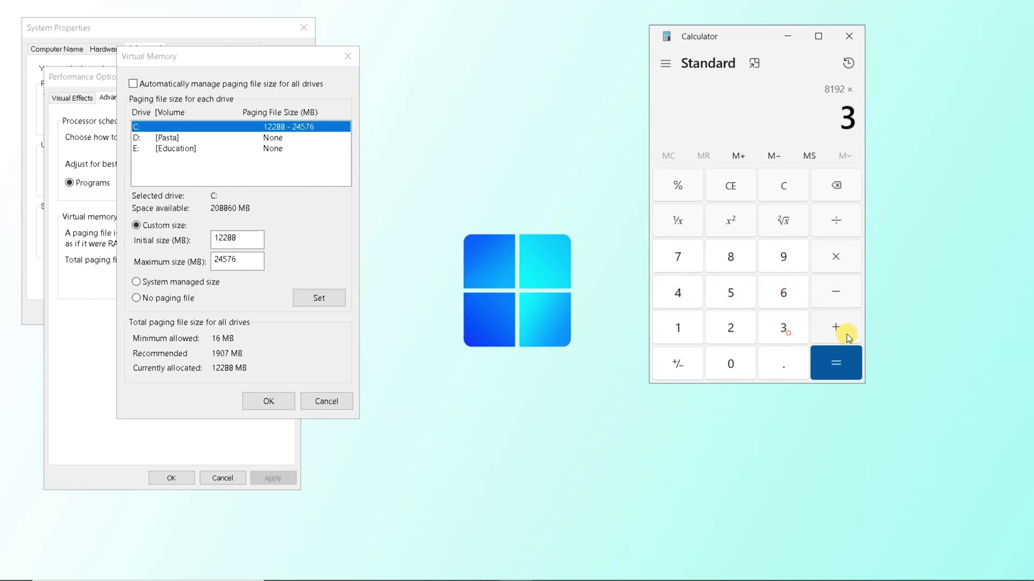
{"action": "left_click", "coordinate": [835, 356]}
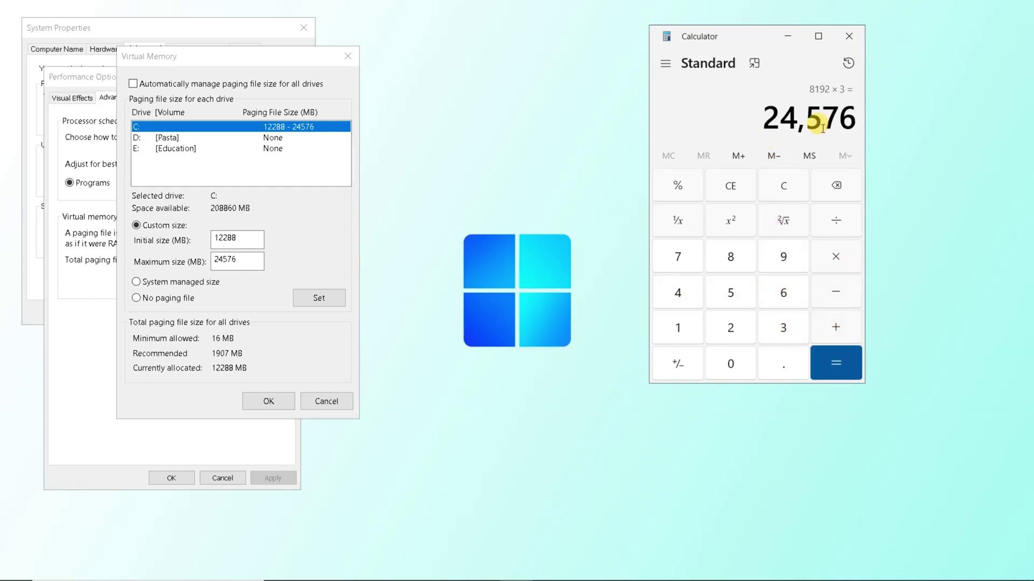
Step: Apply the custom paging file size of 12288 to 24576 MB to drive C:, and close the system dialogs and Calculator
{"action": "left_click_drag", "start_coordinate": [246, 261], "coordinate": [187, 265]}
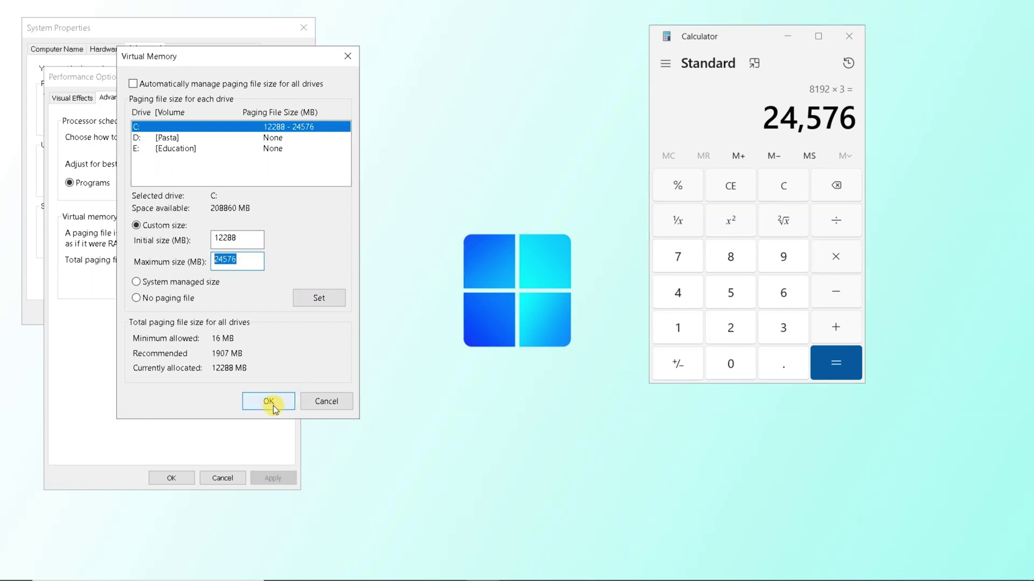
{"action": "left_click", "coordinate": [321, 300]}
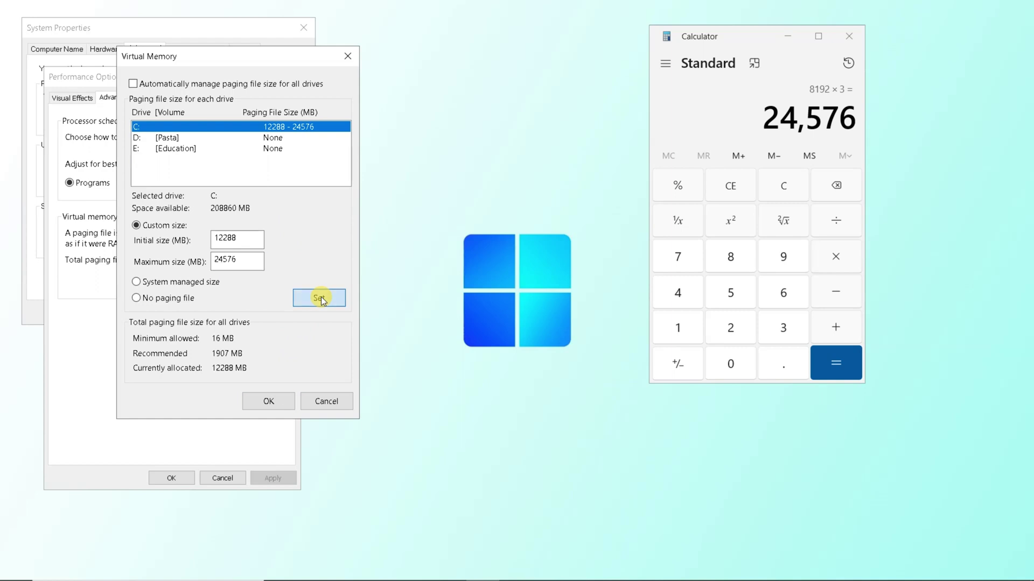
{"action": "left_click", "coordinate": [266, 402]}
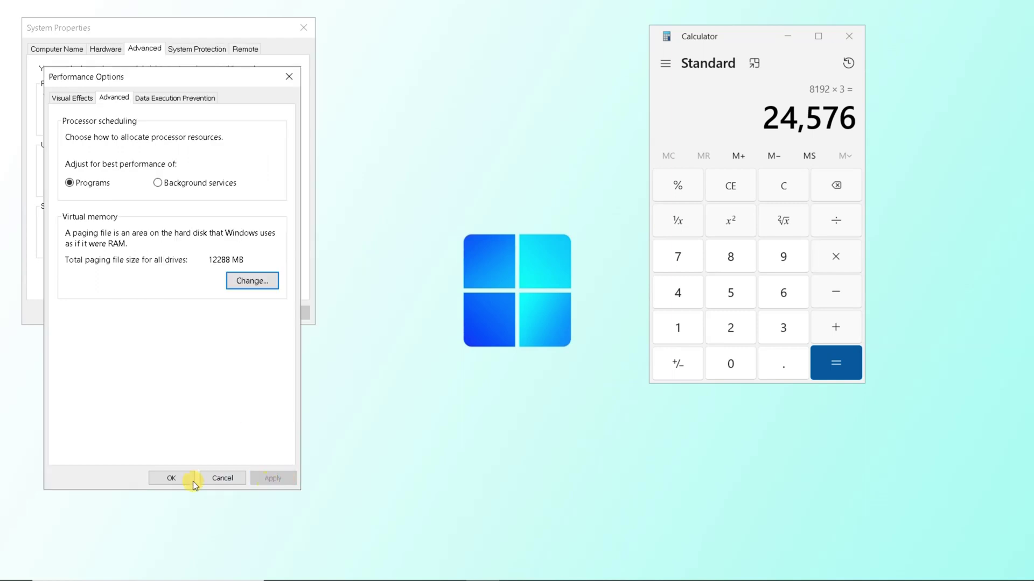
{"action": "left_click", "coordinate": [172, 478]}
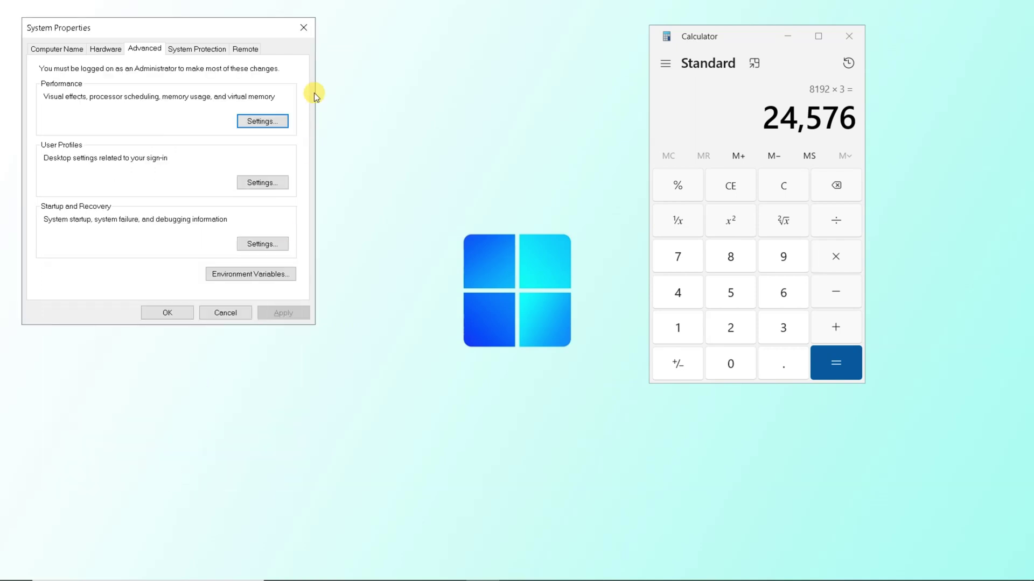
{"action": "left_click", "coordinate": [304, 28]}
{"action": "left_click", "coordinate": [849, 36]}
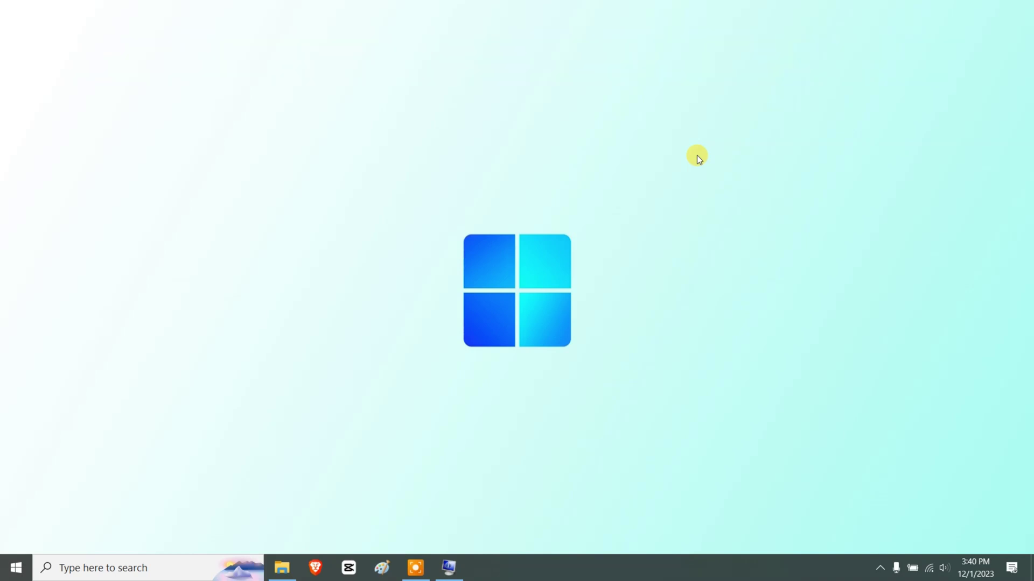
Step: Open Control Panel with the Run command
{"action": "key", "text": "super+r"}
{"action": "type", "text": "control"}
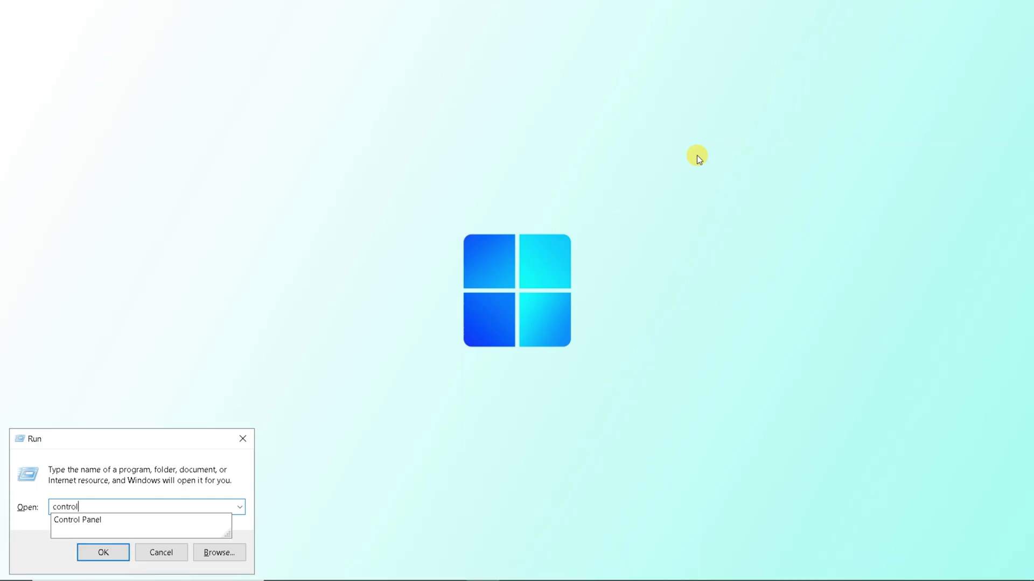
{"action": "key", "text": "Down"}
{"action": "key", "text": "Return"}
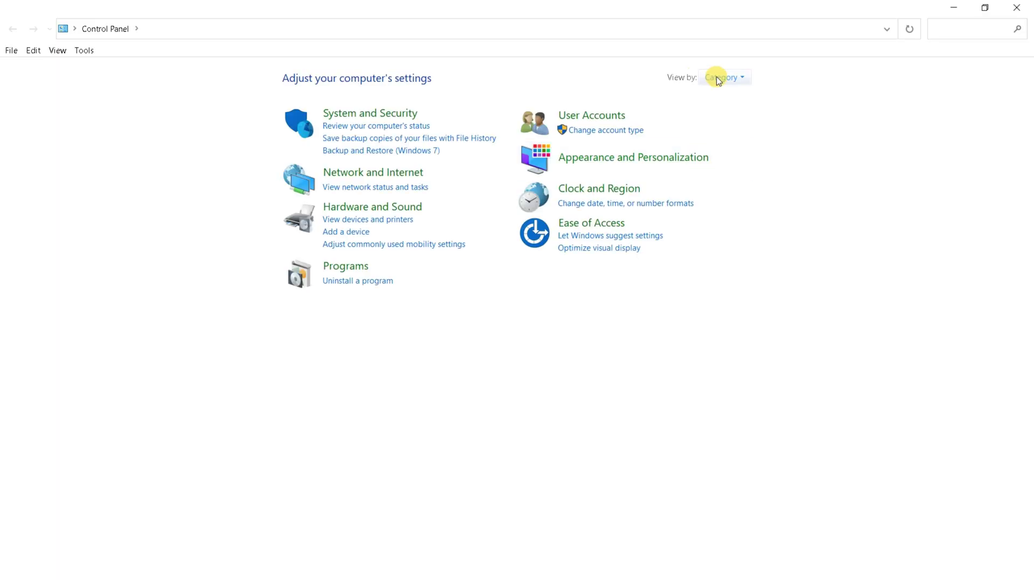
Step: Switch the Control Panel view to Large icons and back to Category
{"action": "left_click", "coordinate": [724, 77]}
{"action": "left_click", "coordinate": [737, 110]}
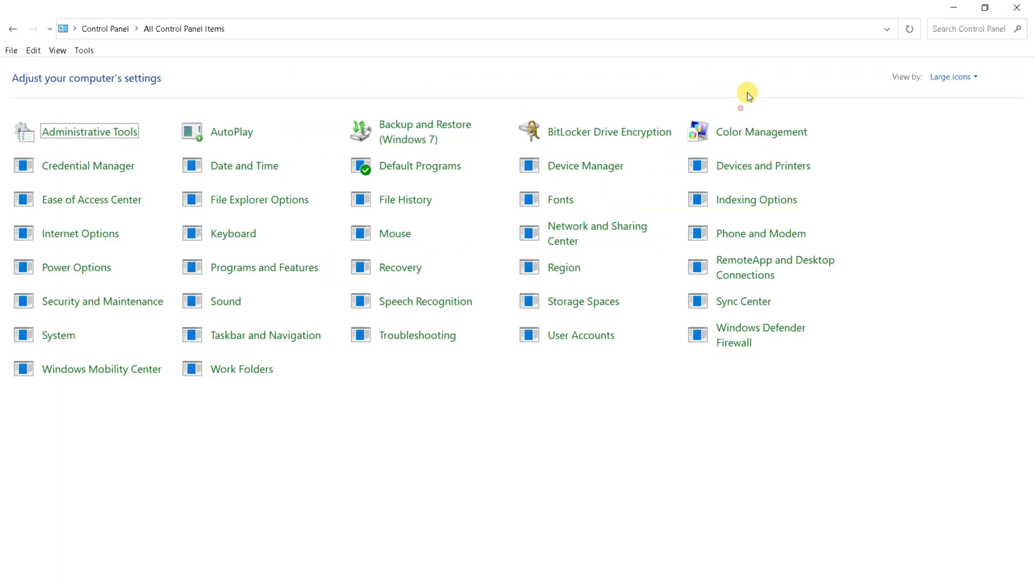
{"action": "left_click", "coordinate": [949, 79]}
{"action": "left_click", "coordinate": [958, 93]}
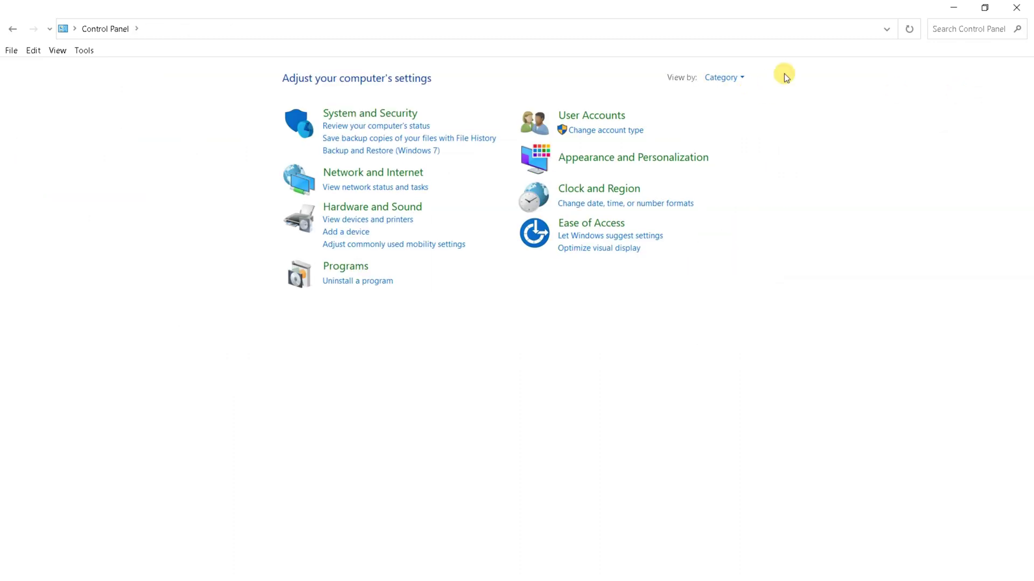
Step: Open the list of installed programs and start uninstalling Brave
{"action": "left_click", "coordinate": [357, 282]}
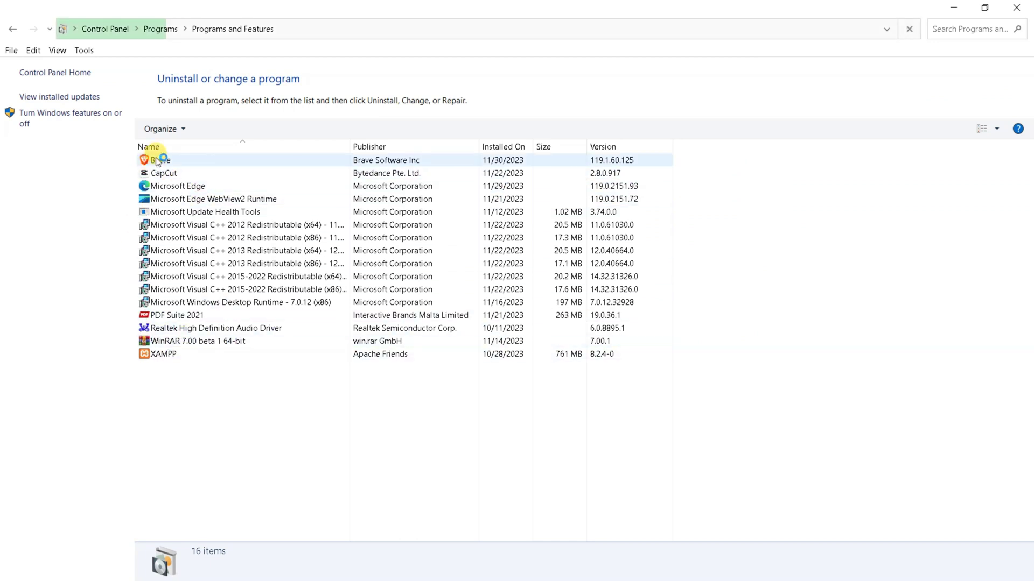
{"action": "right_click", "coordinate": [157, 160]}
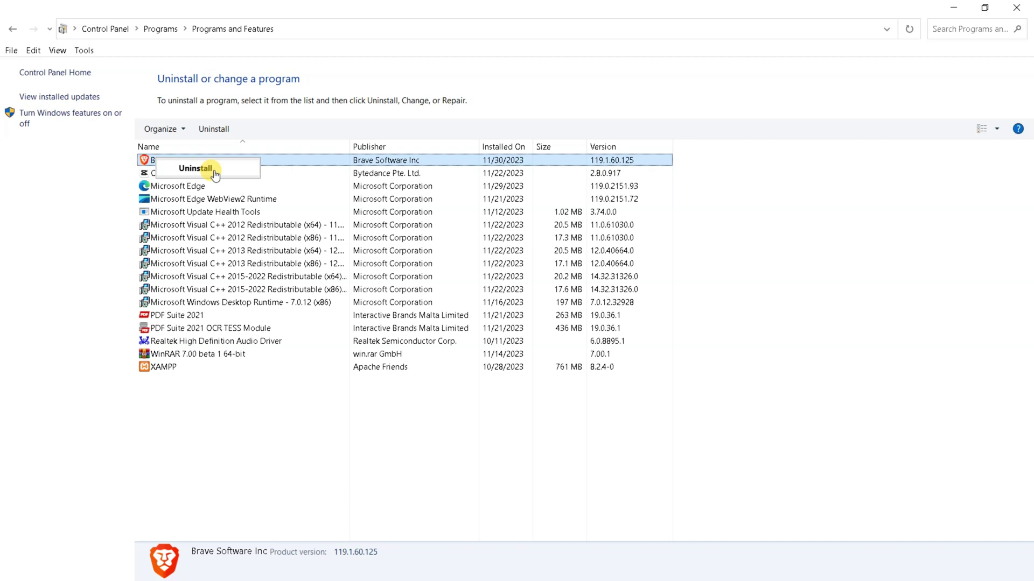
{"action": "left_click", "coordinate": [214, 172]}
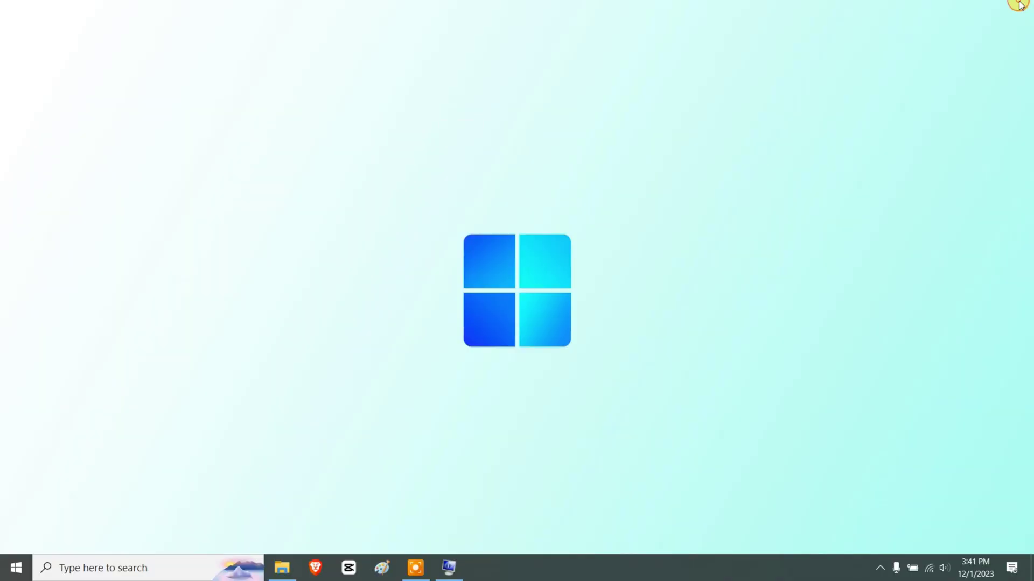